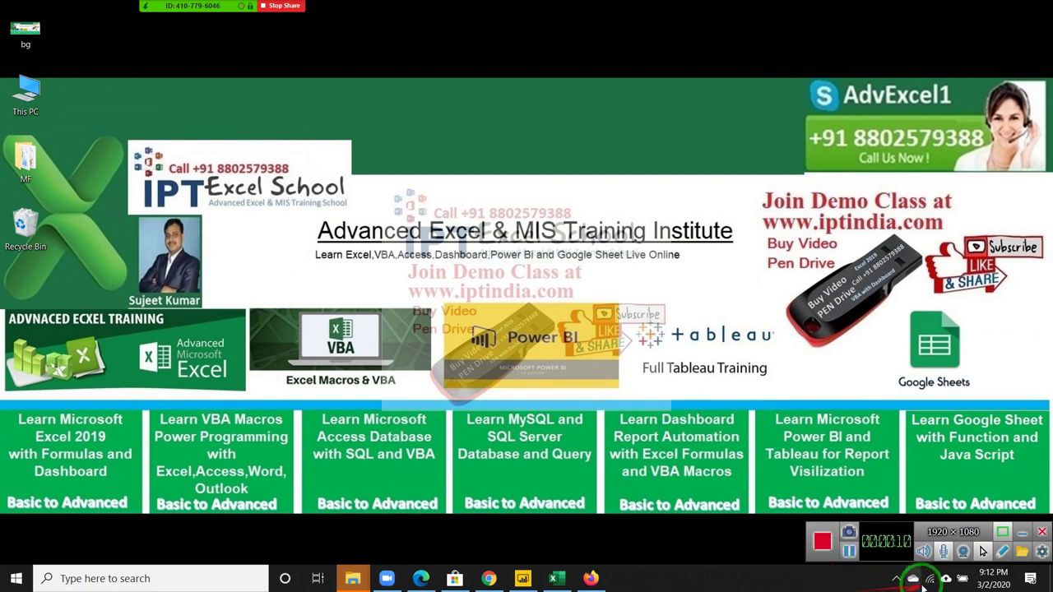
Step: Bring the Excel workbook to the front and select cell D6 on empty Sheet6
left_click(568, 579)
left_click(281, 248)
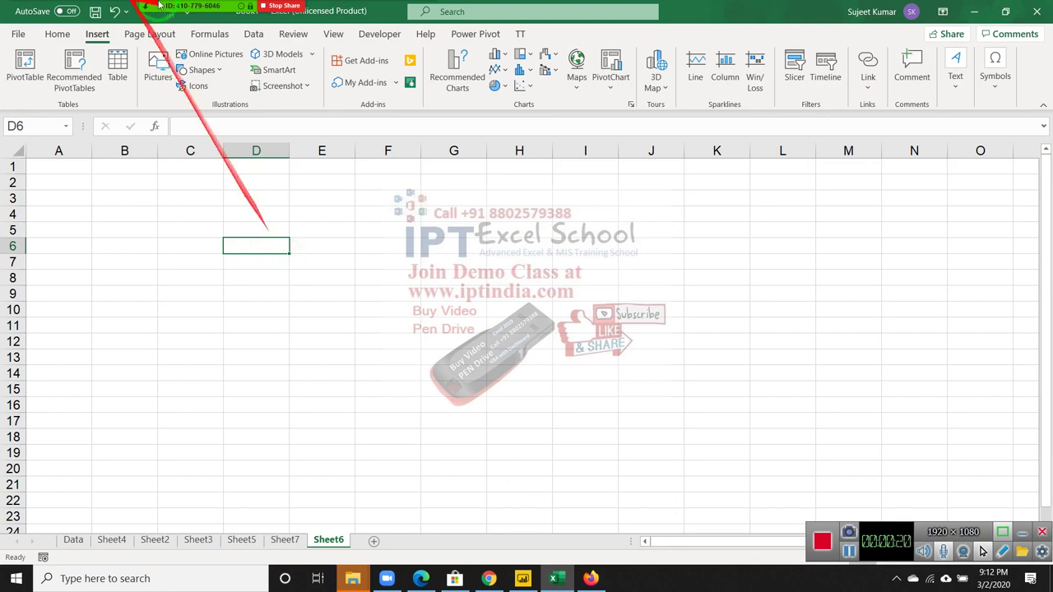
Step: Open the Zoom meeting participants list and check options for two participants
mouse_move(193, 6)
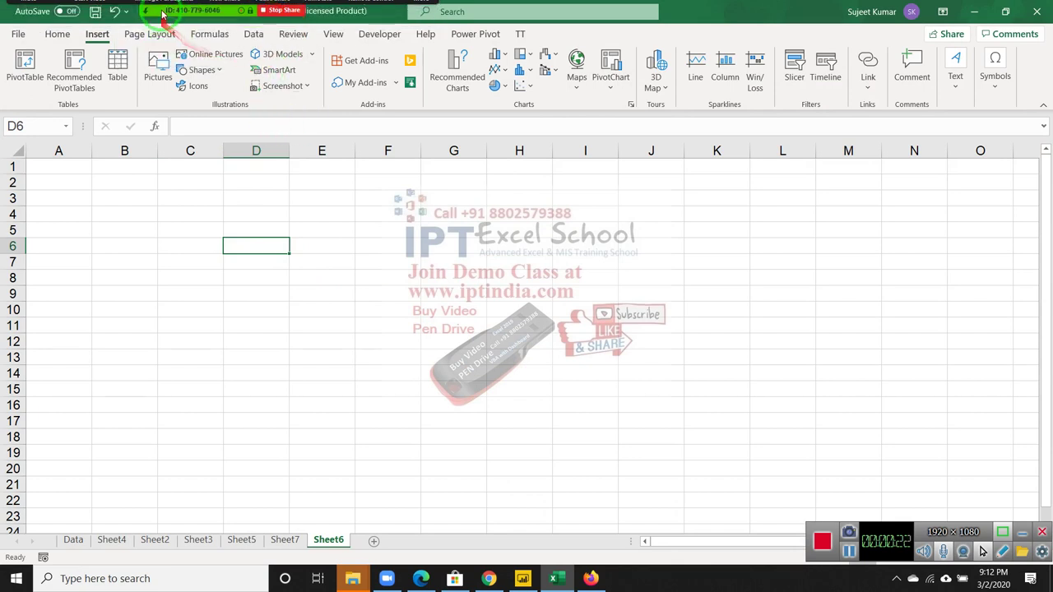
left_click(164, 11)
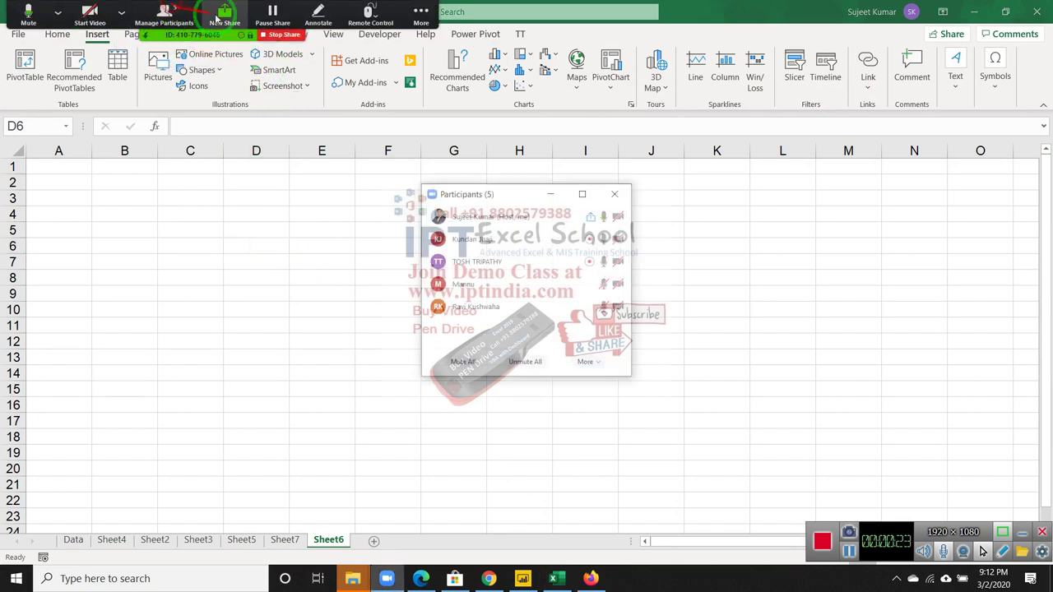
left_click(607, 284)
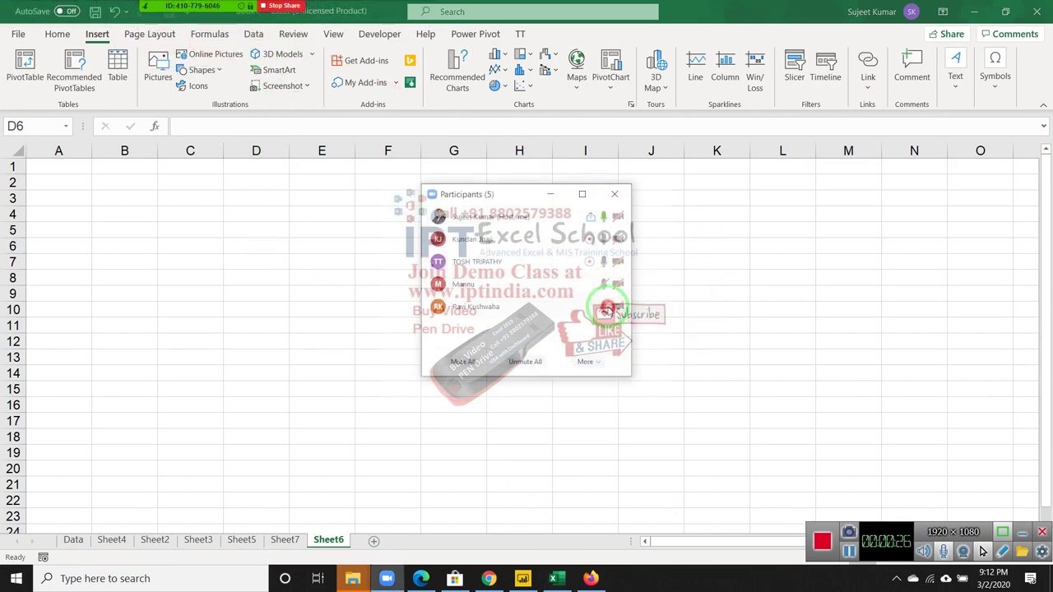
left_click(606, 306)
left_click(665, 350)
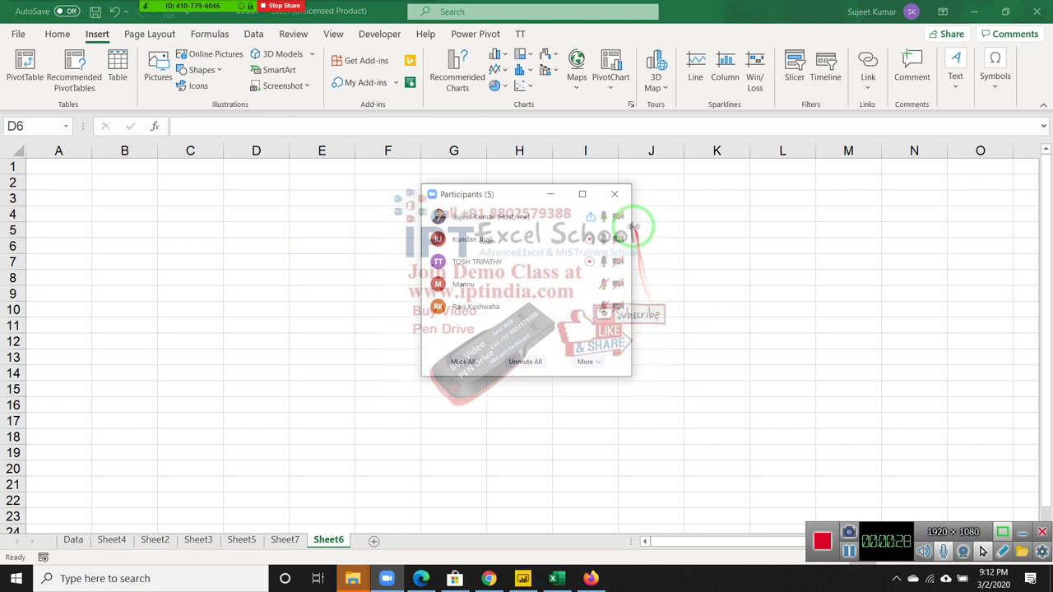
Step: Close the participants list, then show the Data ribbon with cell A1 selected
left_click(615, 195)
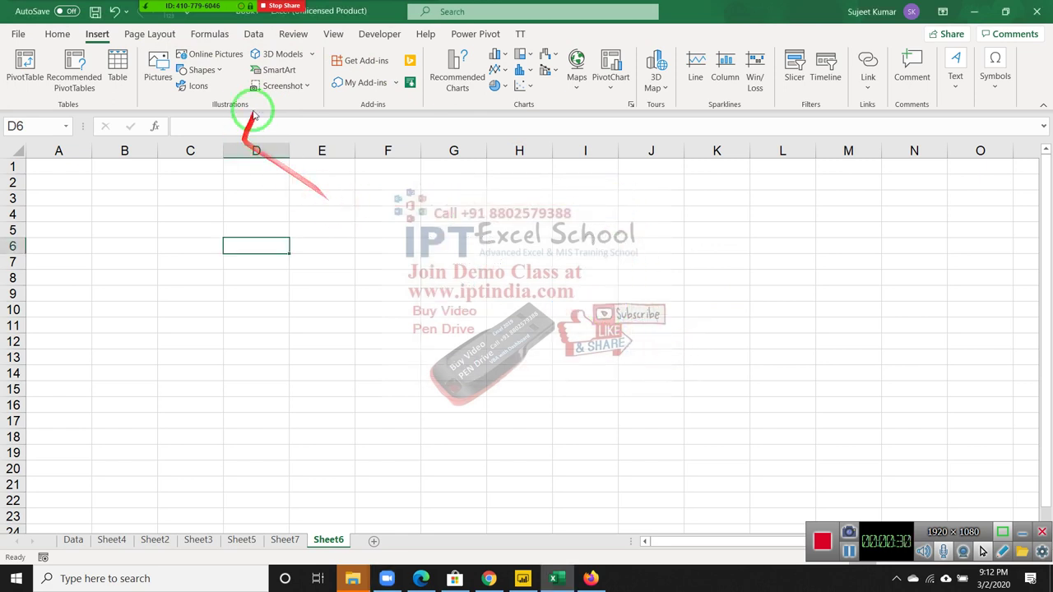
left_click(255, 37)
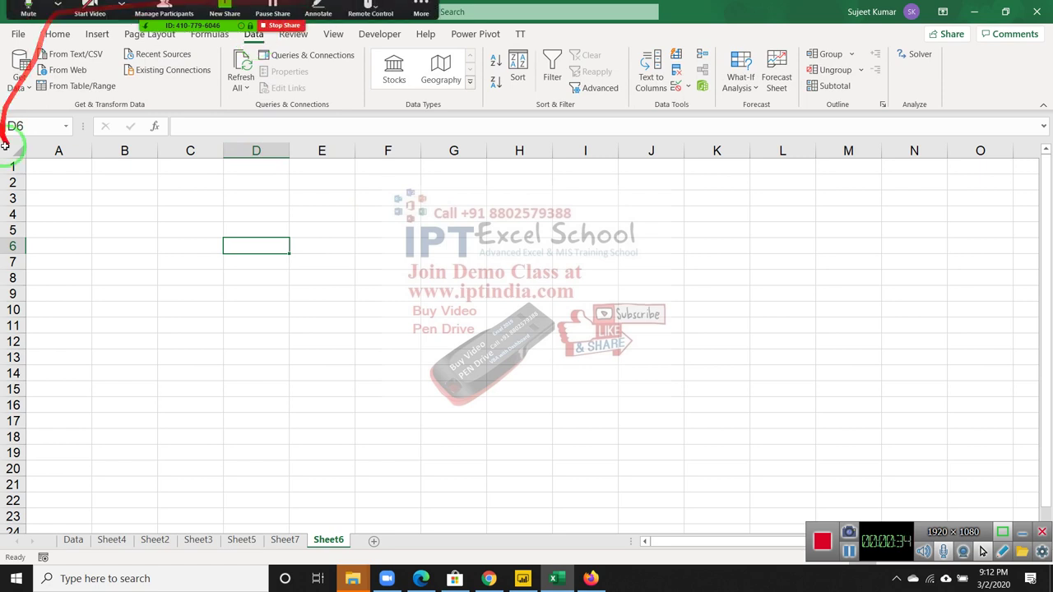
left_click(55, 171)
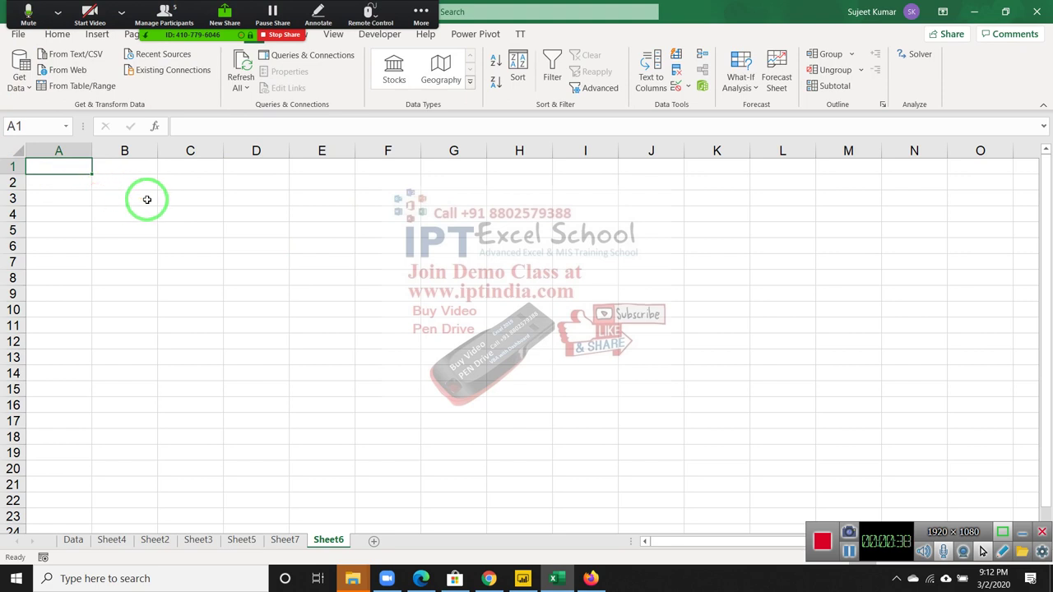
Step: On the Data sheet, enter a test formula =A1 in cell M4
left_click(72, 543)
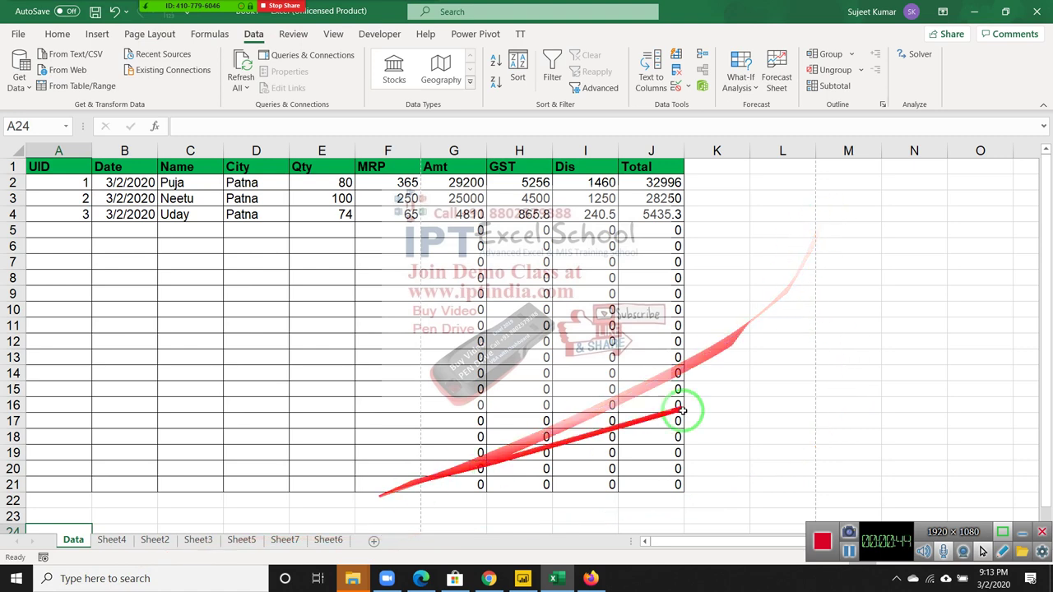
left_click(845, 206)
type("=")
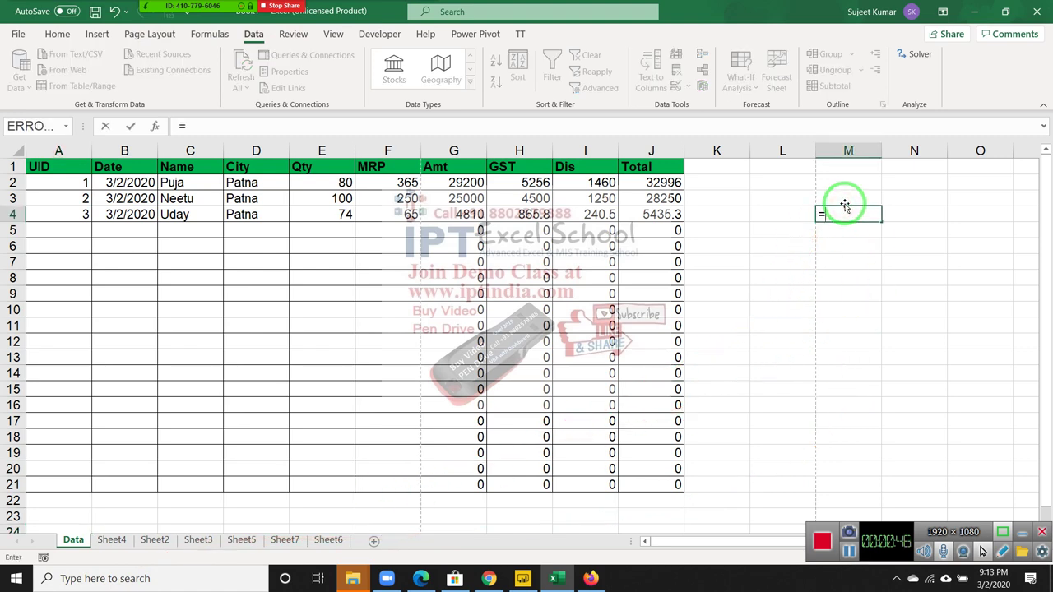
left_click(65, 166)
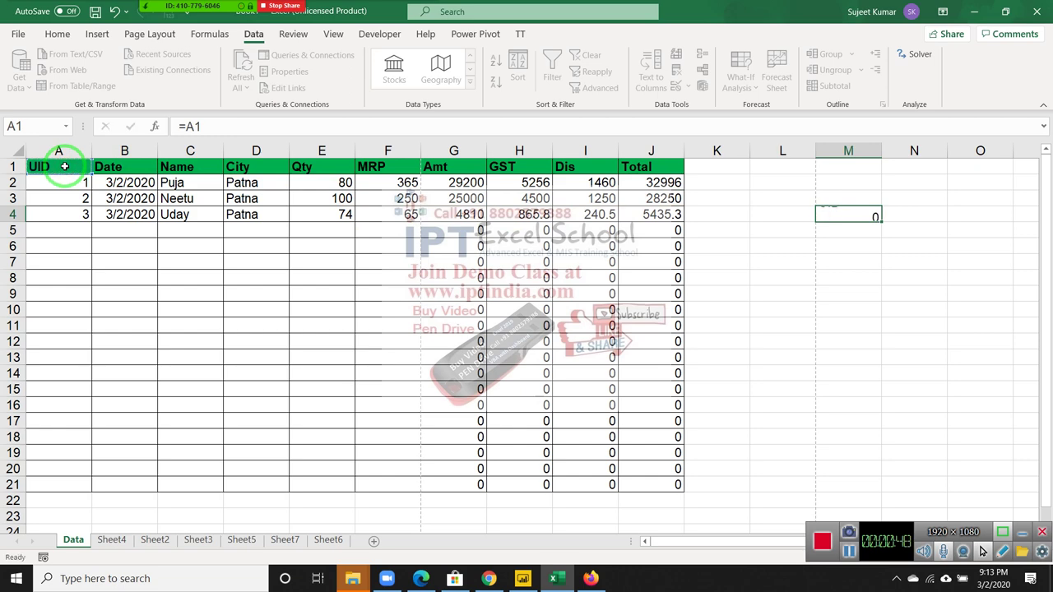
key("Return")
Step: Clear the M4 test formula and close the workbook without saving
key("Up")
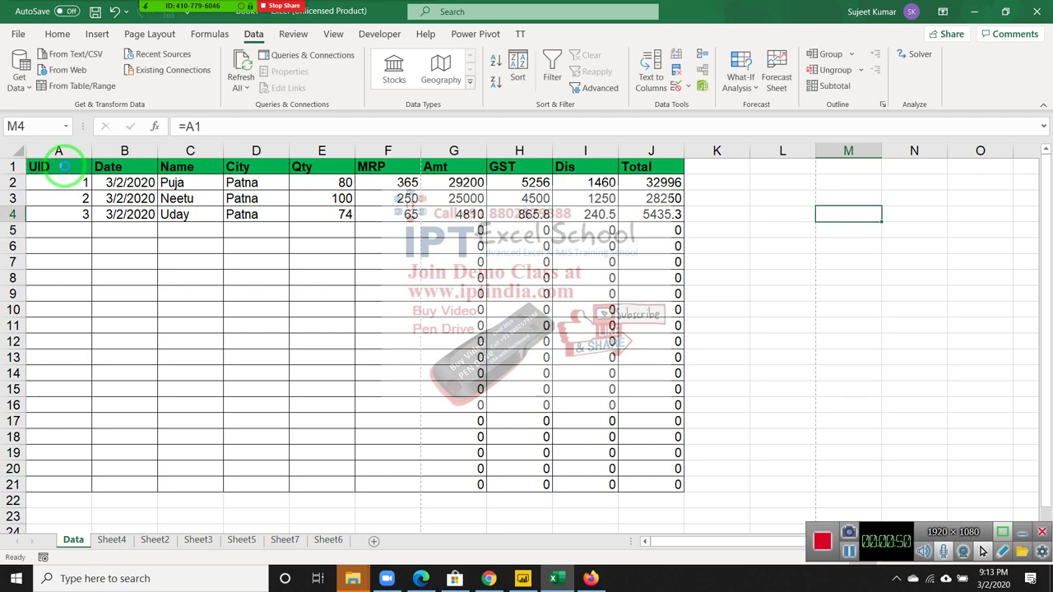
key("Delete")
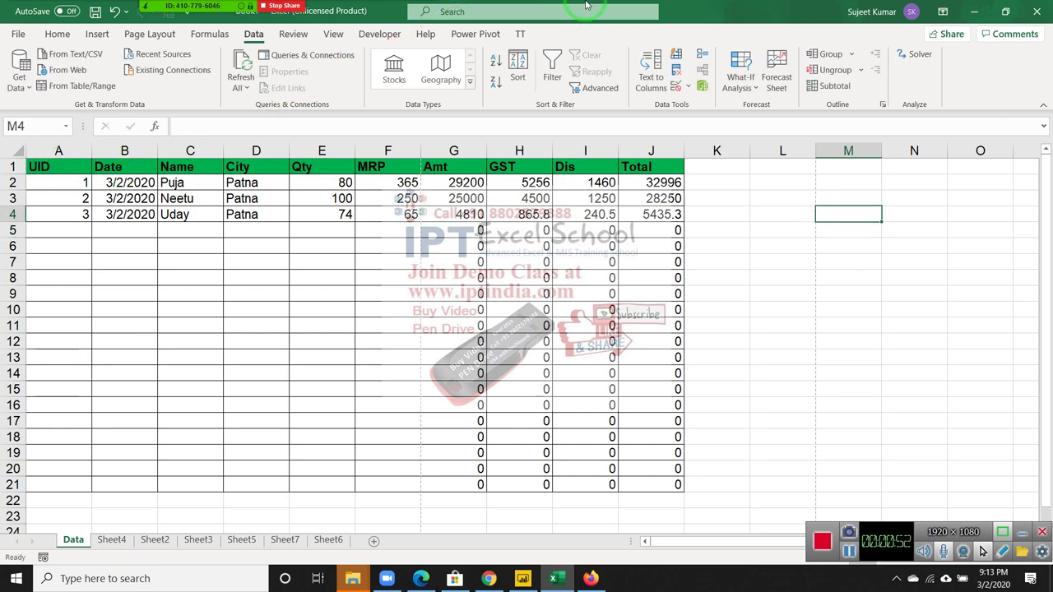
left_click(1037, 12)
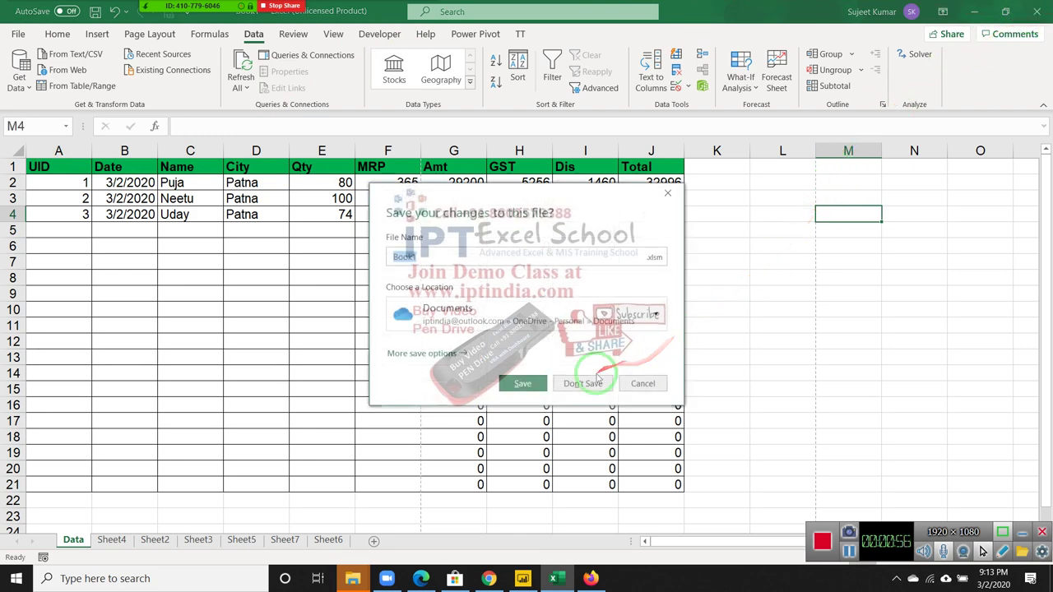
left_click(598, 376)
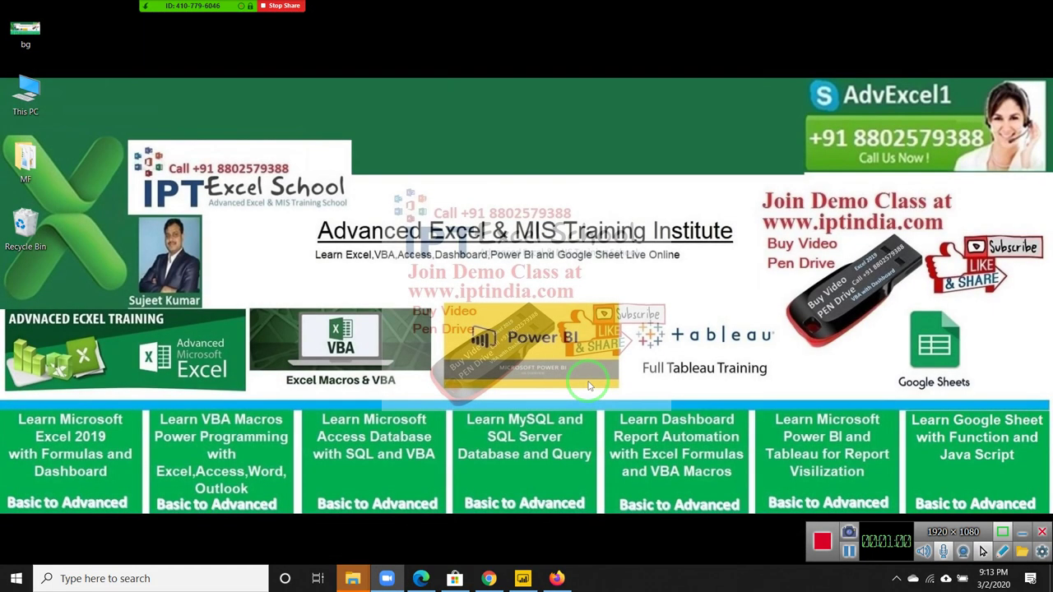
Step: Search for 'excel' from the Start menu and launch the Excel app
key("super")
type("excel")
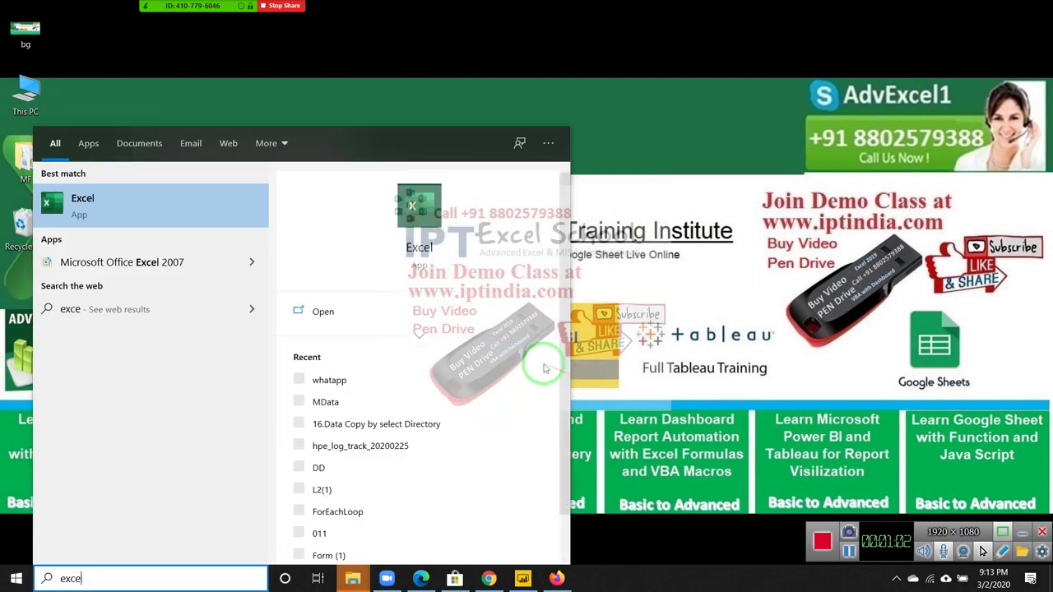
left_click(424, 227)
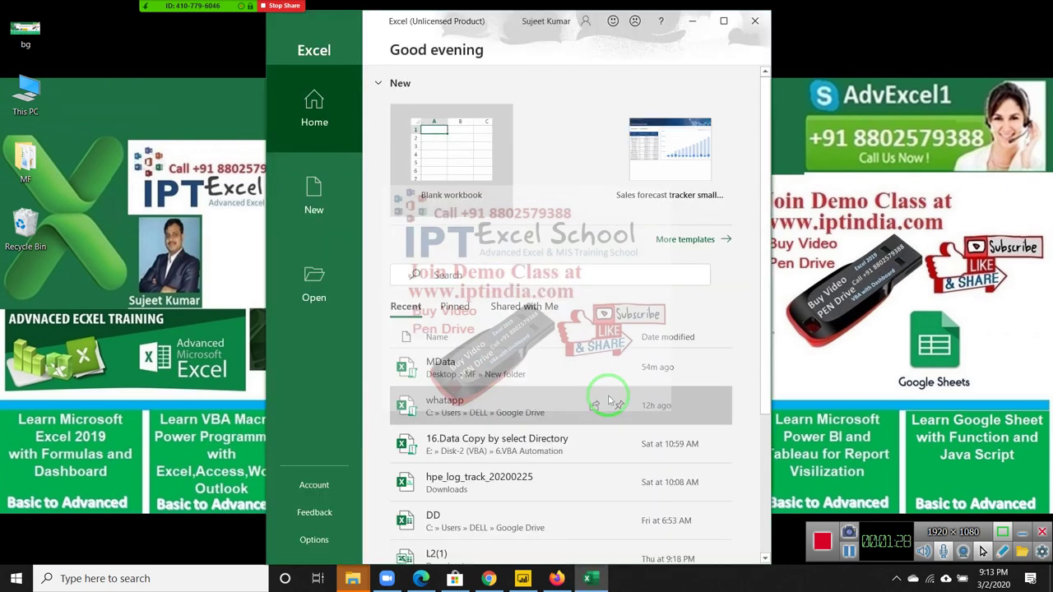
Step: Create a maximized blank workbook, dismiss the subscription notice, and open Data > Get Data
left_click(451, 152)
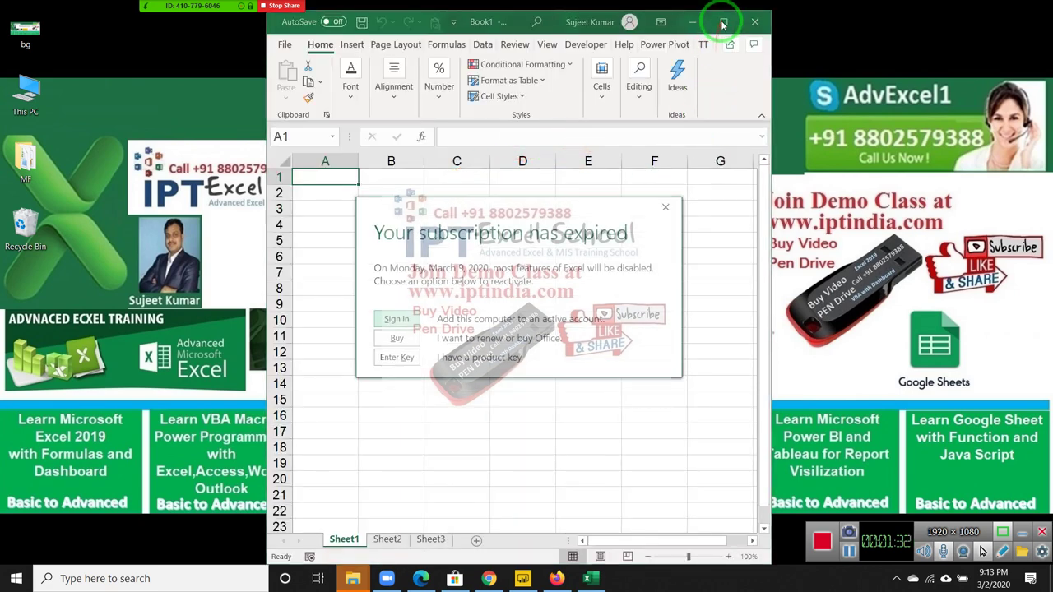
left_click(665, 207)
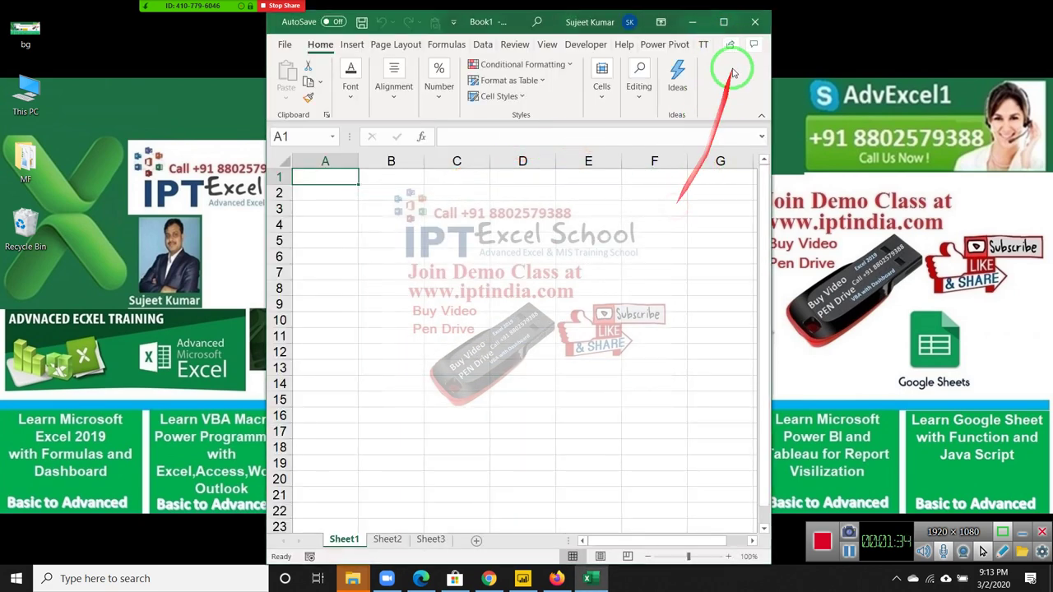
left_click(724, 22)
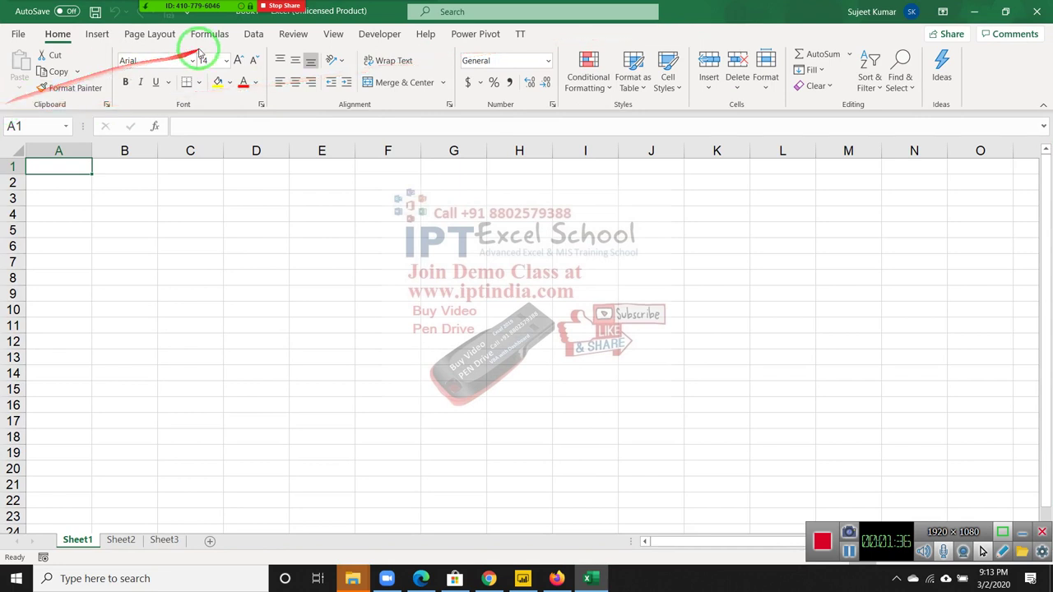
left_click(252, 34)
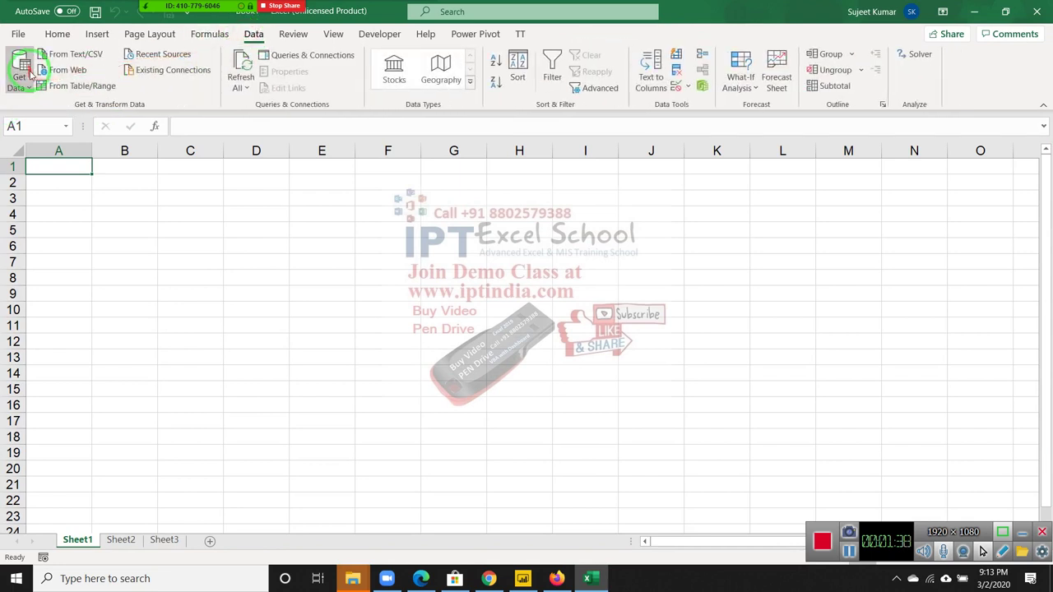
left_click(28, 87)
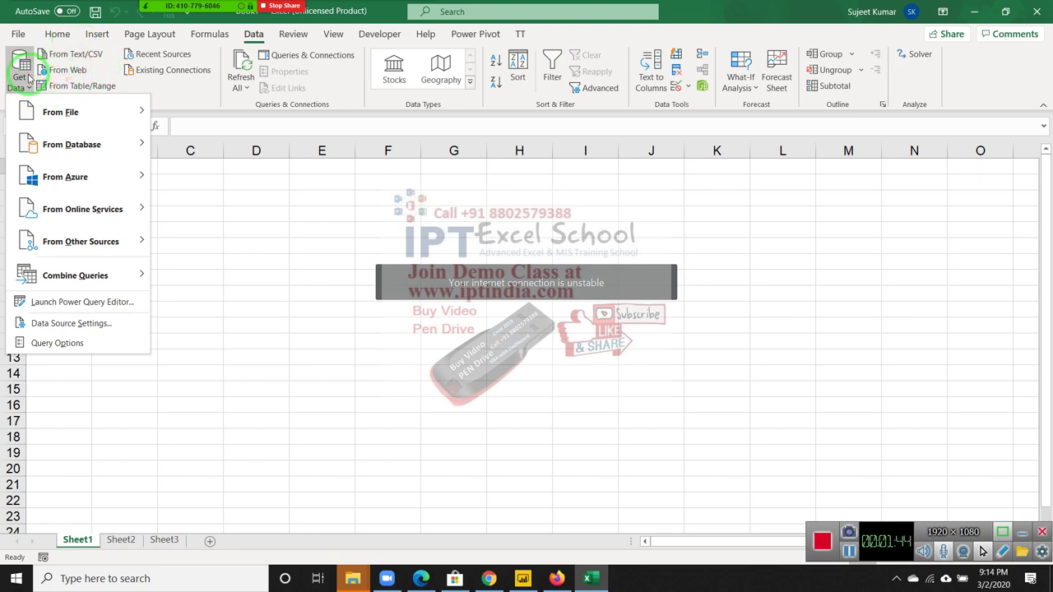
Step: Import from workbook, choosing SData.xlsm in the Documents folder
mouse_move(35, 113)
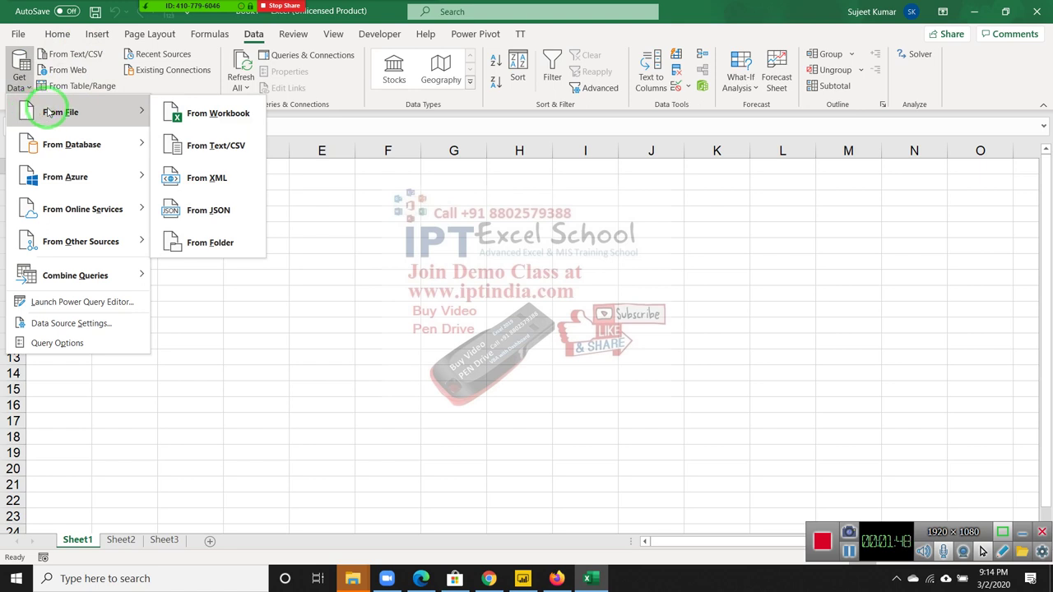
left_click(198, 116)
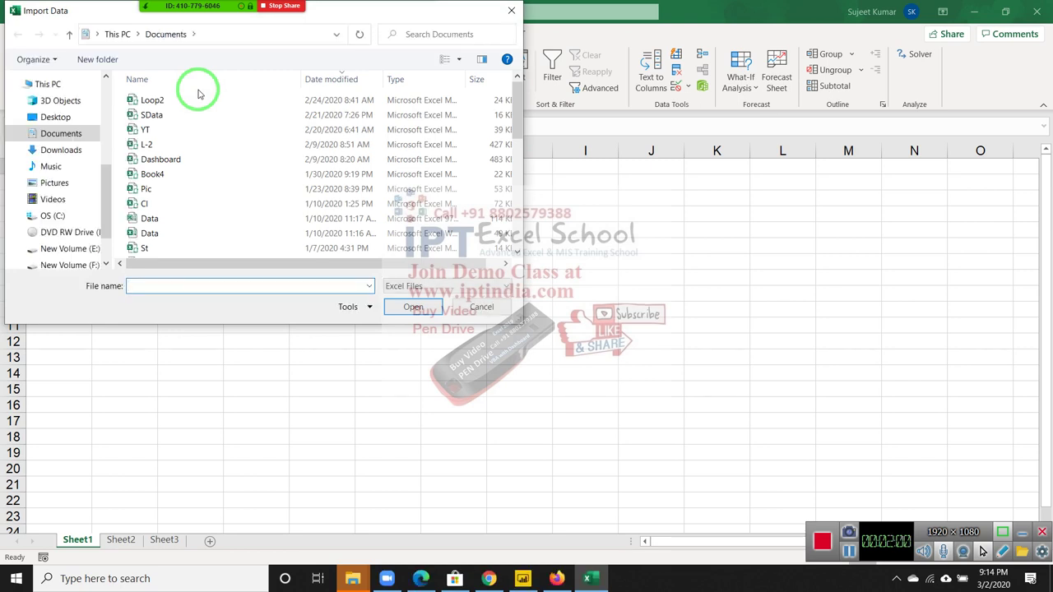
left_click(161, 114)
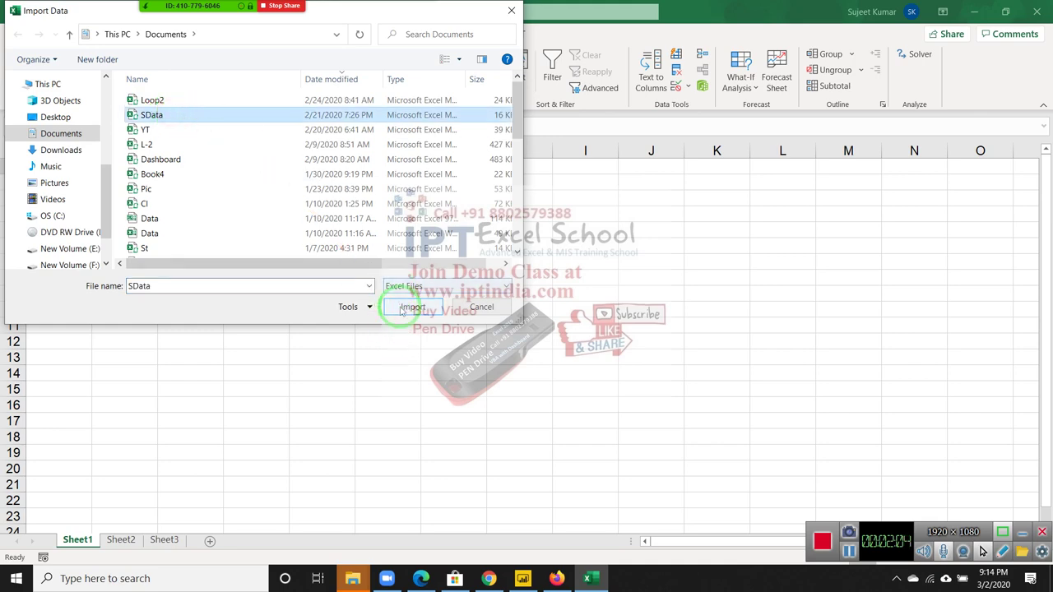
left_click(405, 307)
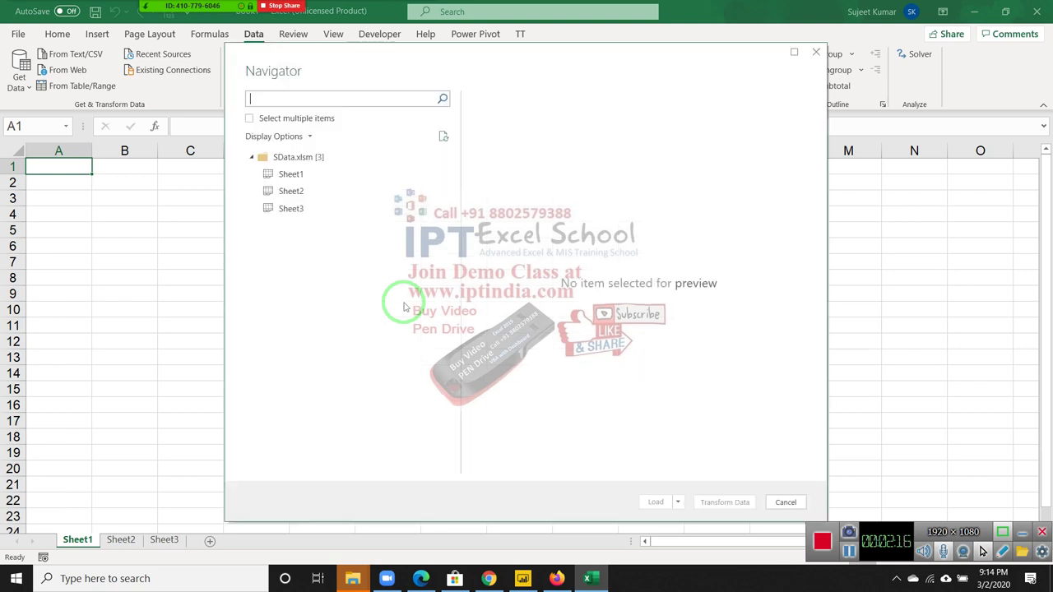
Step: Preview Sheet1, Sheet2 and Sheet3 of SData, then load Sheet1 into the workbook
left_click(307, 178)
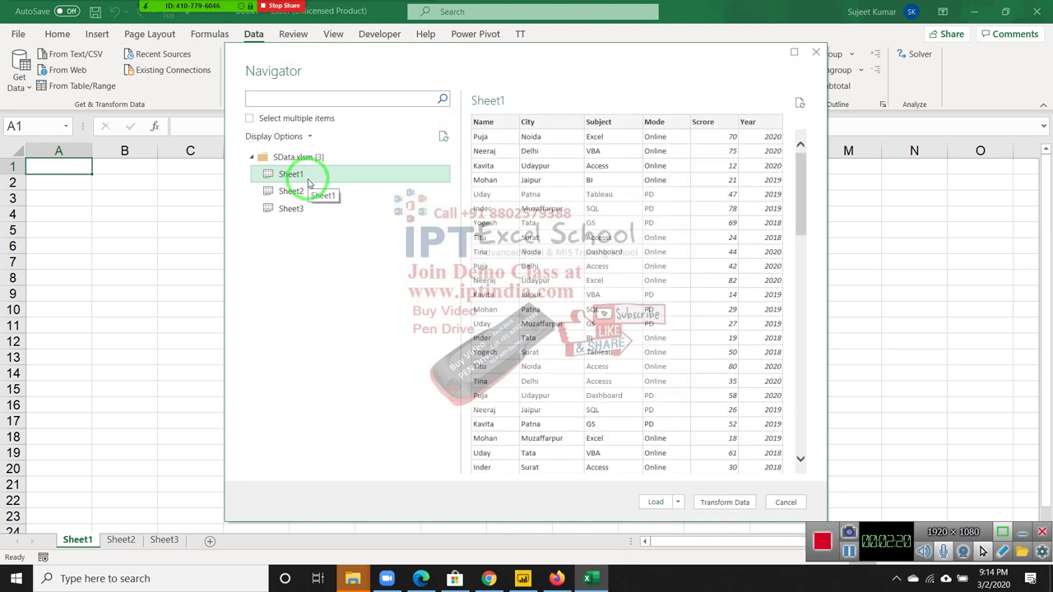
left_click(294, 191)
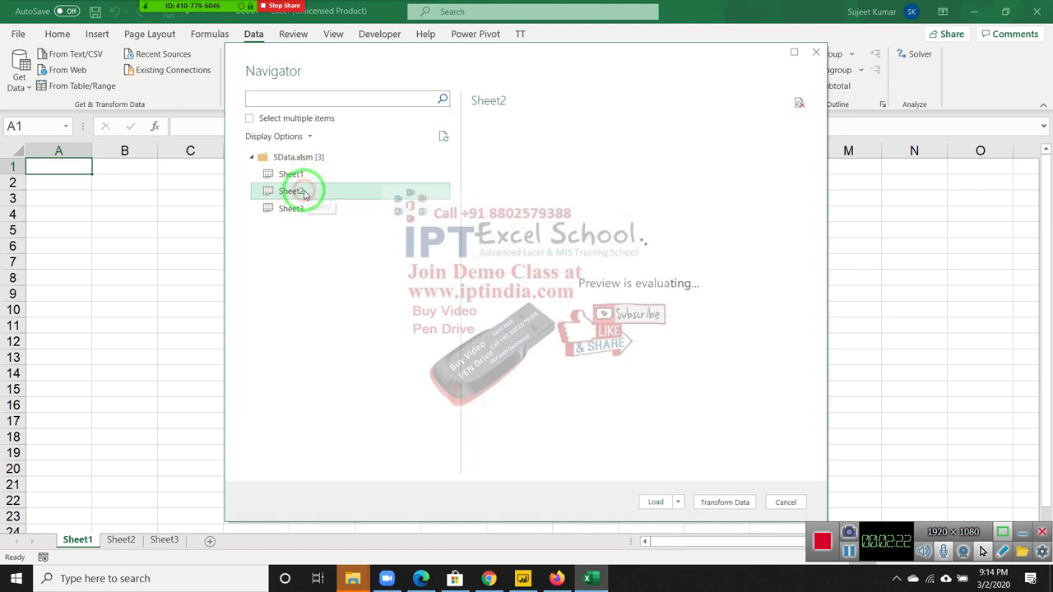
left_click(301, 209)
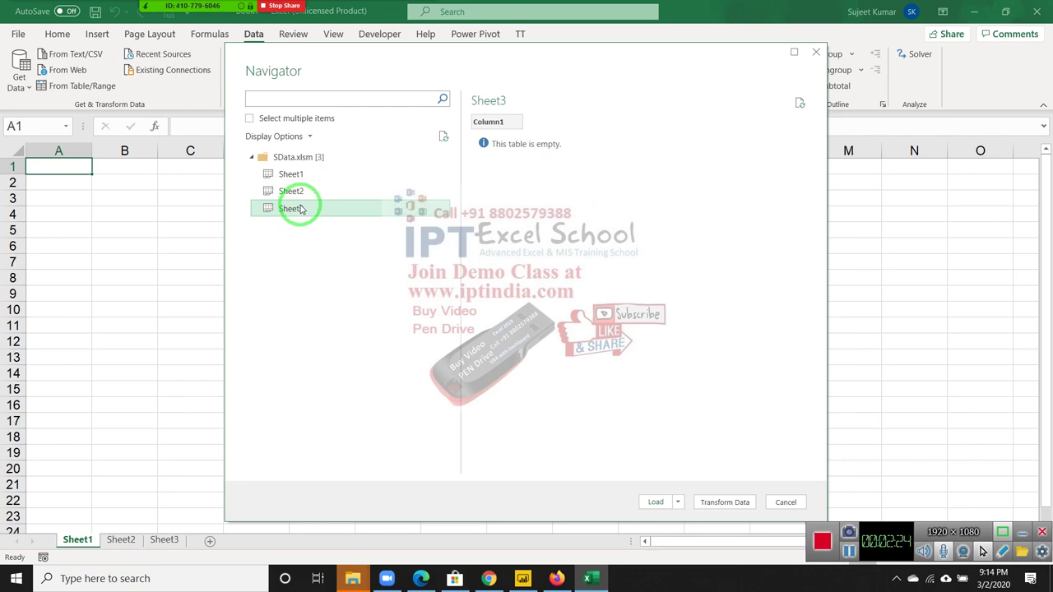
left_click(297, 176)
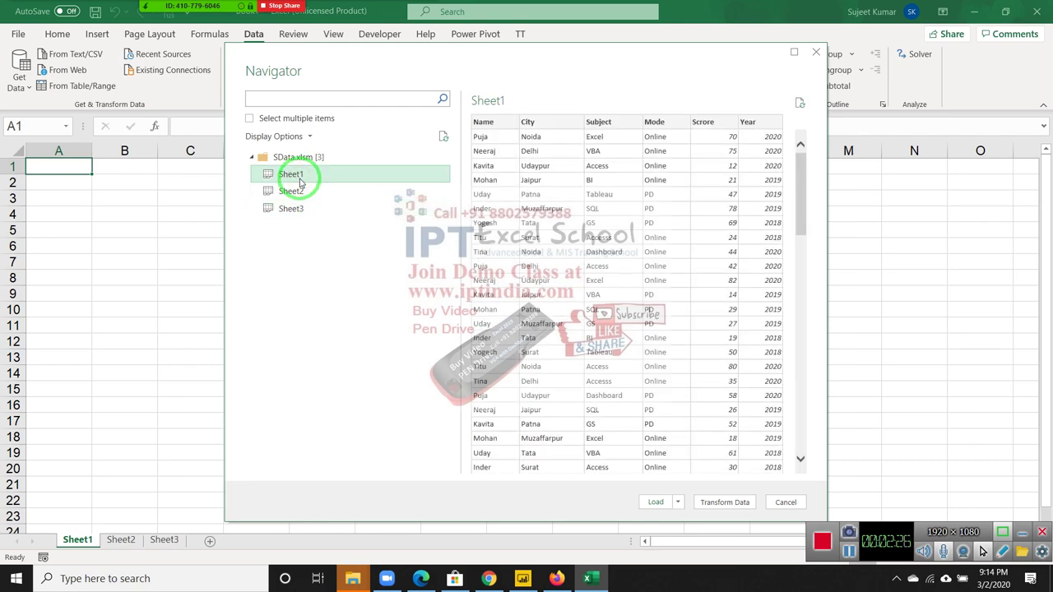
left_click_drag(505, 67, 328, 55)
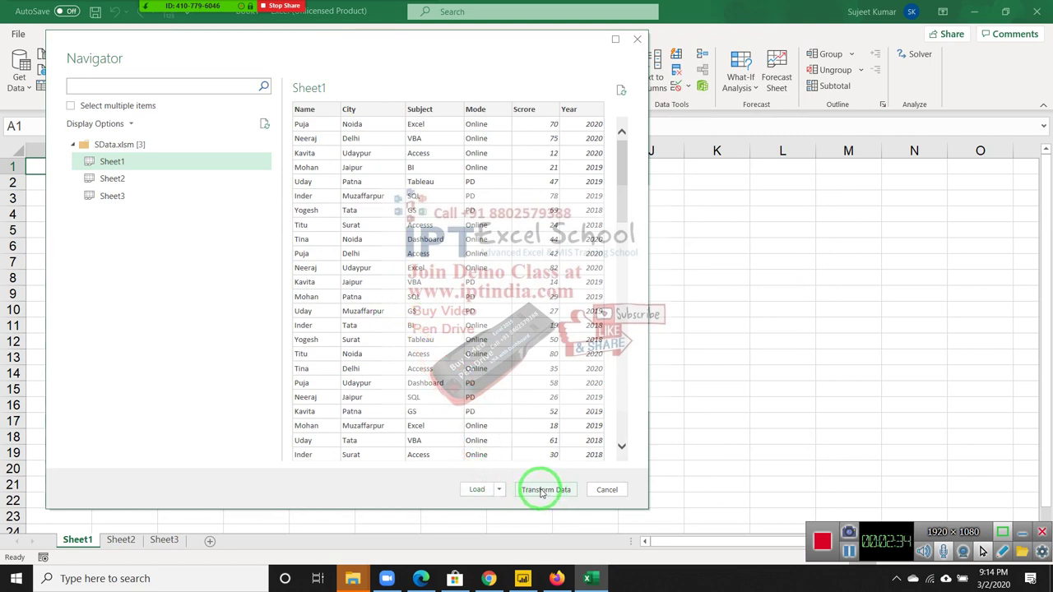
left_click(489, 490)
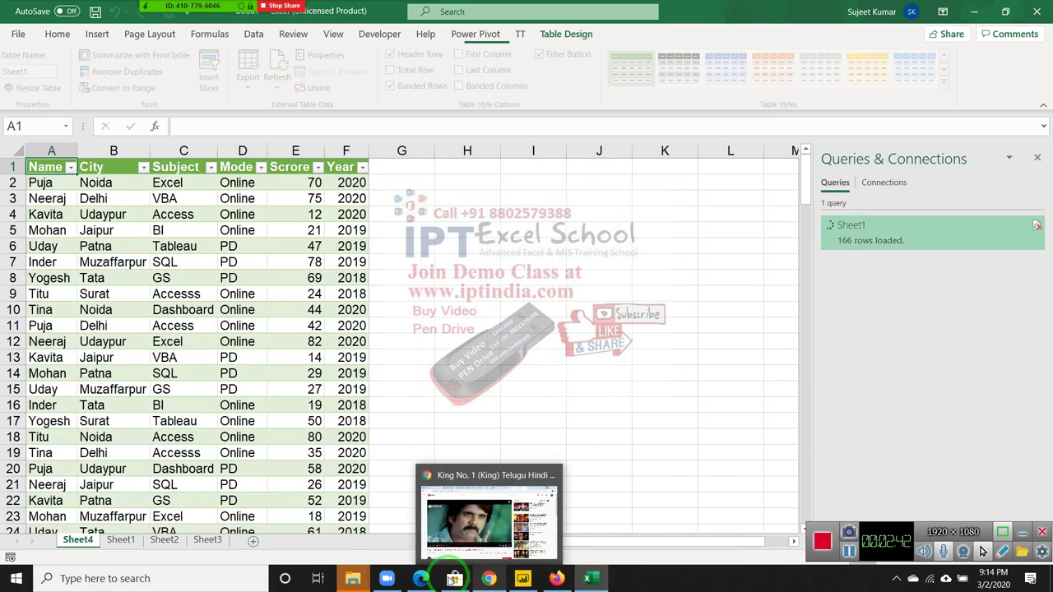
Step: Scroll through the 166-row Sheet1 query table on Sheet4, then switch to empty Sheet1
left_click(201, 344)
scroll(232, 444, "down", 10)
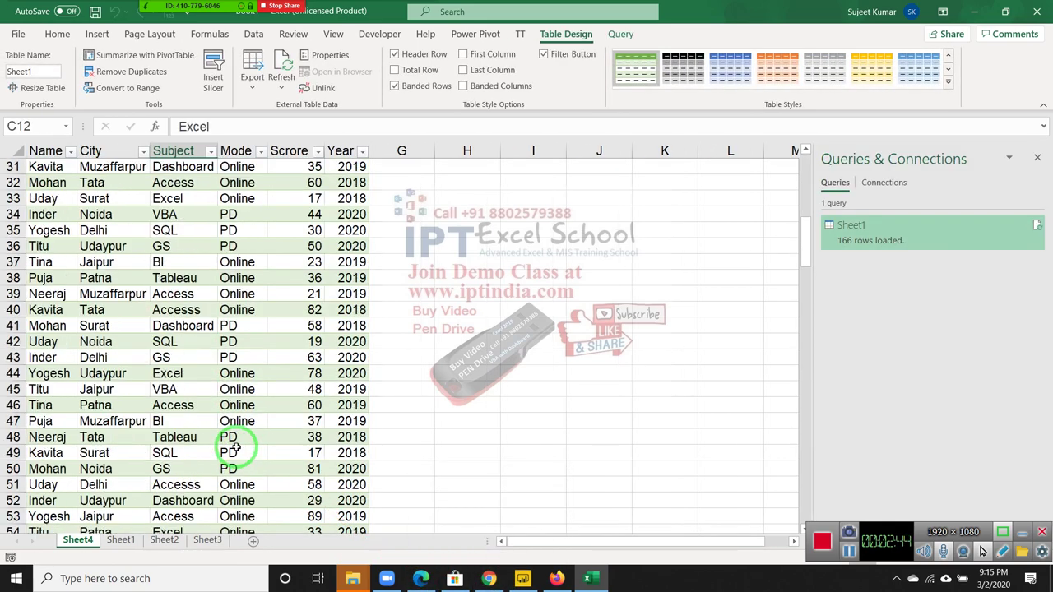
scroll(233, 444, "down", 6)
scroll(236, 447, "down", 8)
scroll(234, 446, "down", 5)
scroll(235, 446, "down", 9)
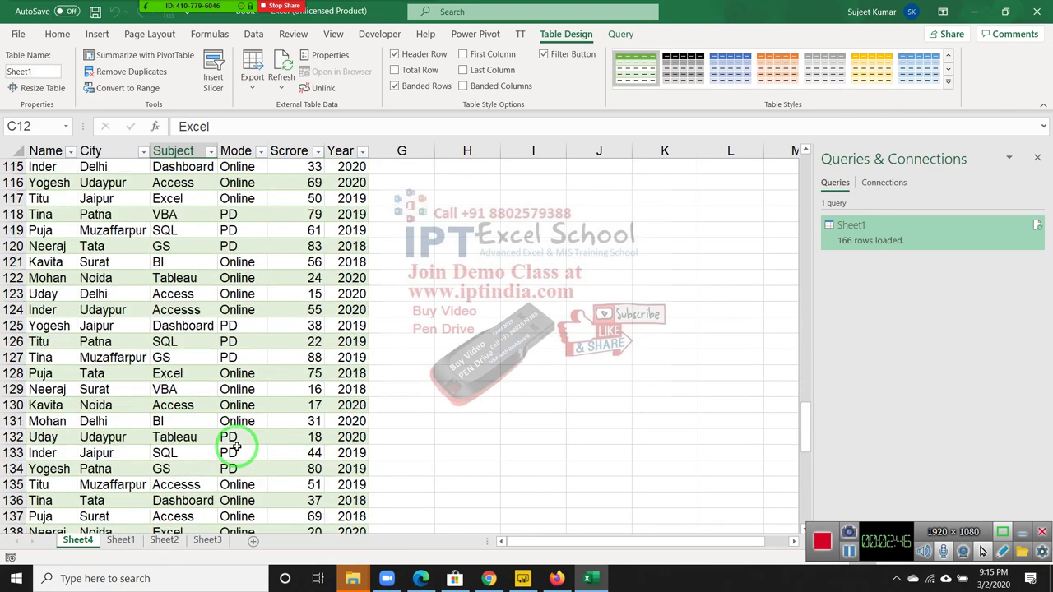
scroll(235, 444, "down", 2)
scroll(234, 441, "down", 8)
scroll(235, 440, "down", 4)
scroll(234, 441, "up", 3)
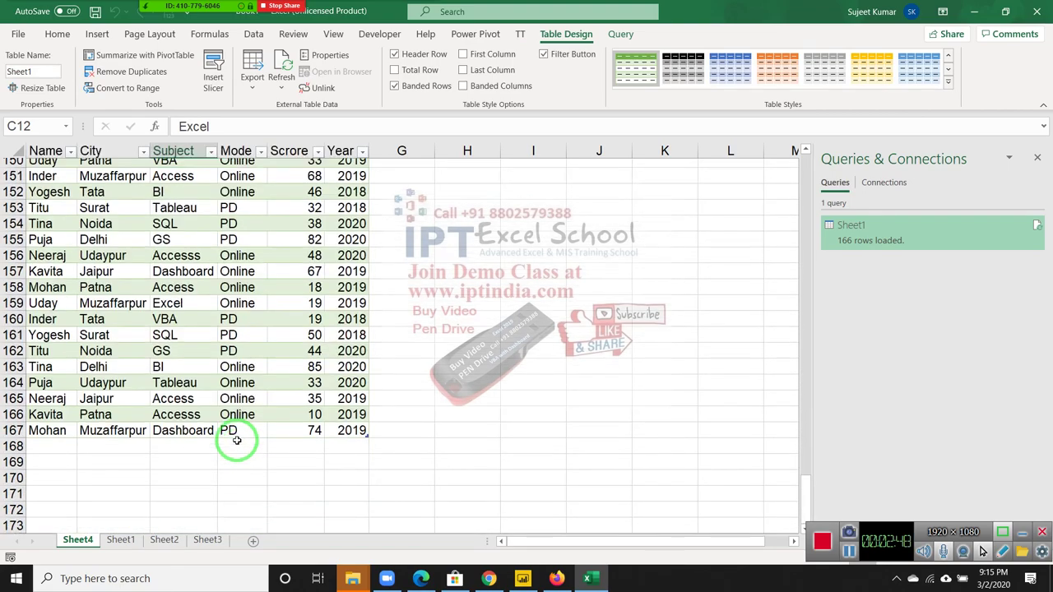
scroll(234, 440, "up", 12)
scroll(234, 441, "up", 2)
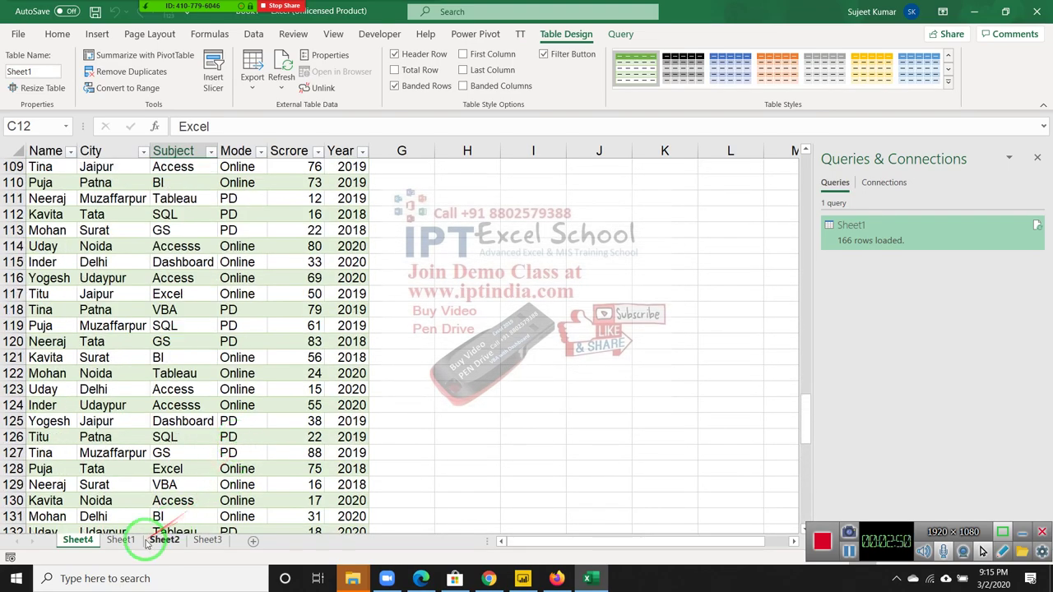
left_click(122, 541)
left_click_drag(124, 544, 140, 400)
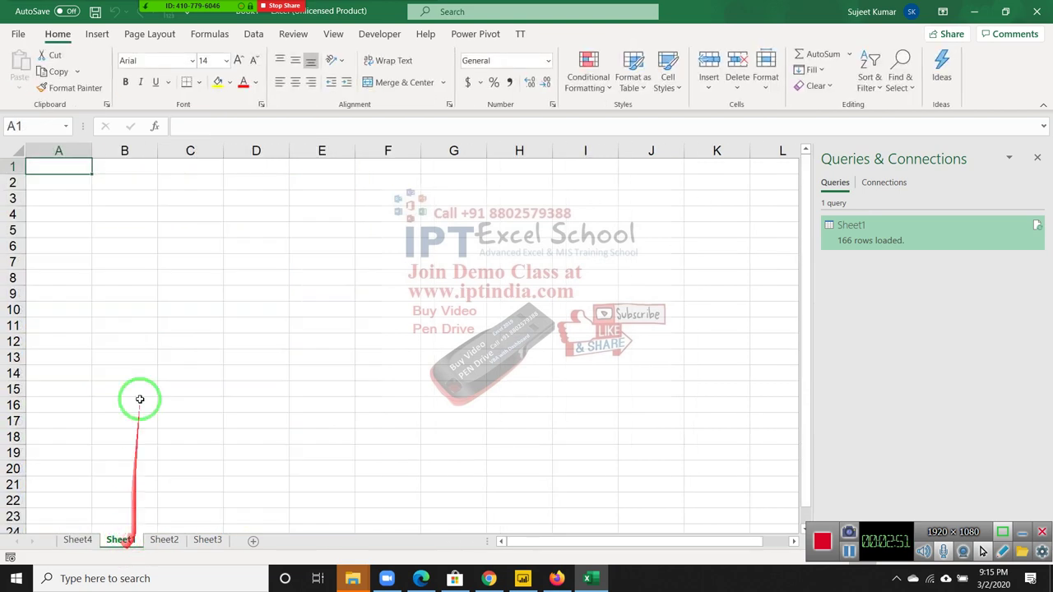
Step: Start a From Text/CSV import via Data > Get Data > From File
left_click(97, 34)
mouse_move(119, 66)
left_mouse_down()
mouse_move(25, 62)
mouse_move(291, 35)
left_mouse_up()
left_click(253, 33)
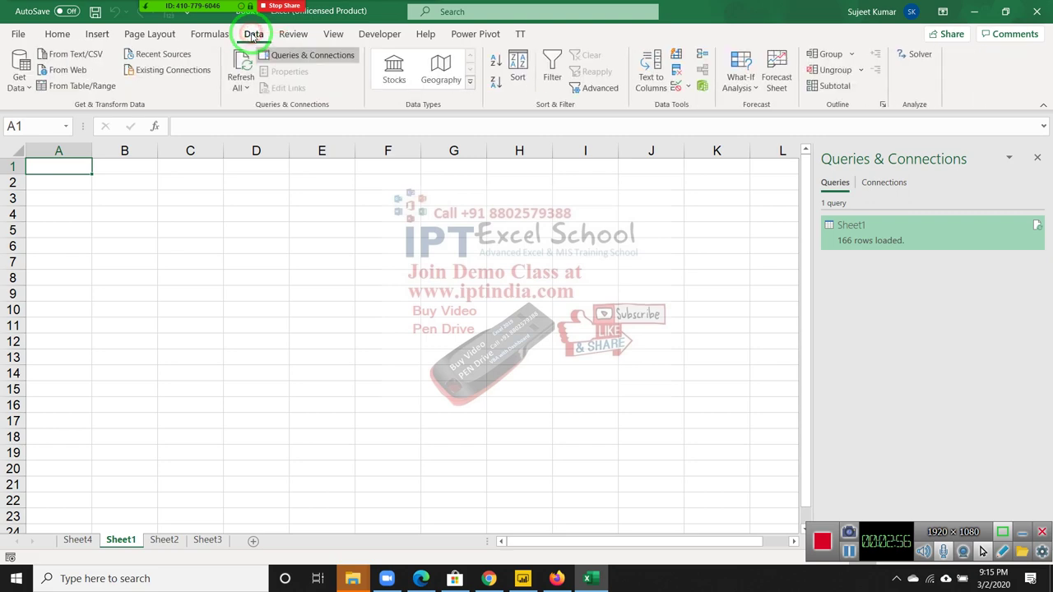
left_click(17, 83)
left_click(90, 112)
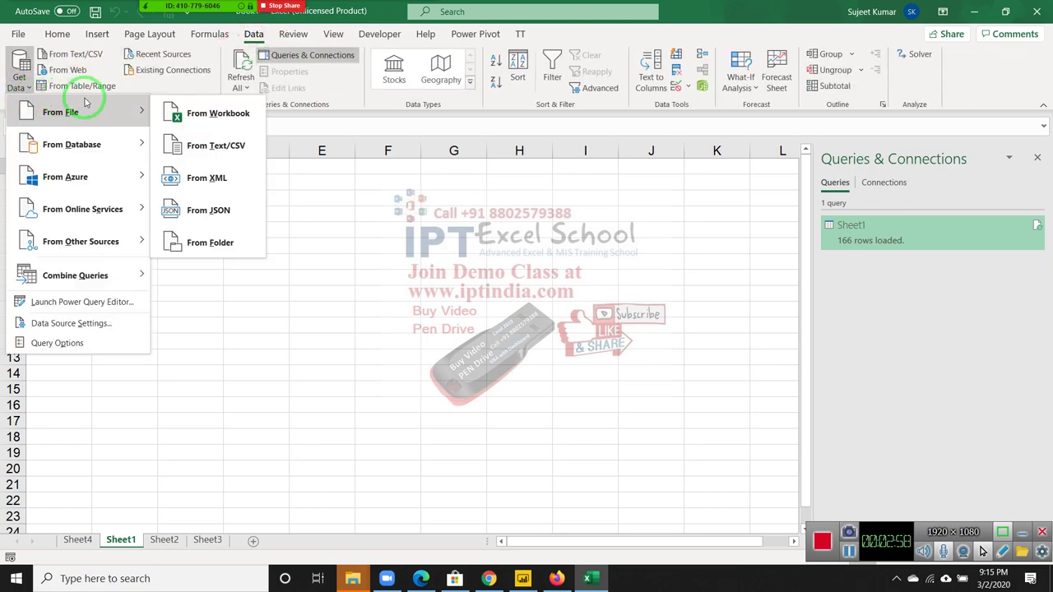
left_click(236, 147)
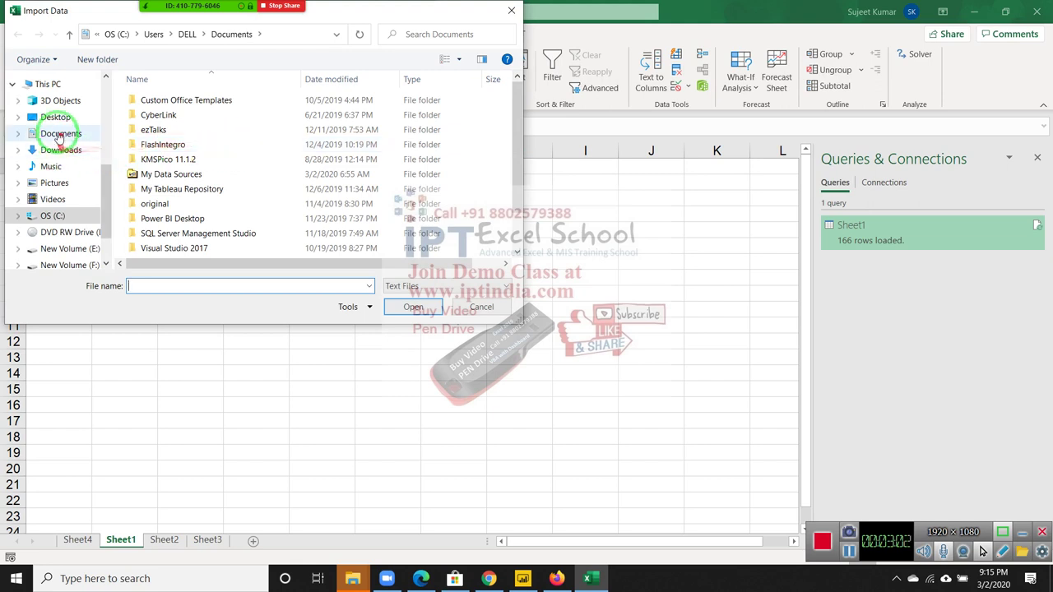
Step: Select FLOC.txt in the Desktop MF folder and import it
left_click(56, 119)
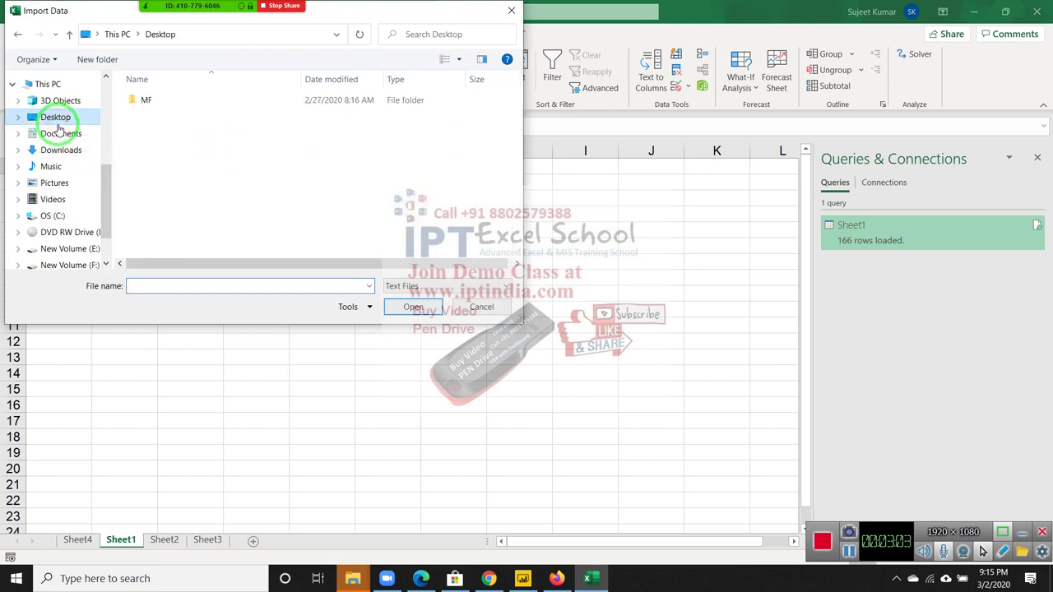
double_click(136, 100)
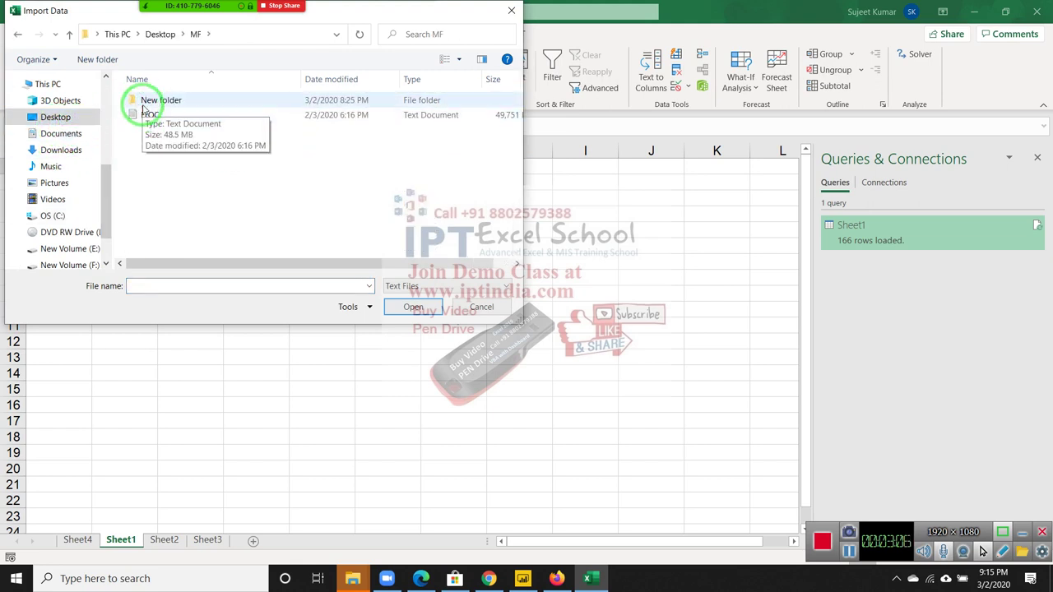
left_click(149, 118)
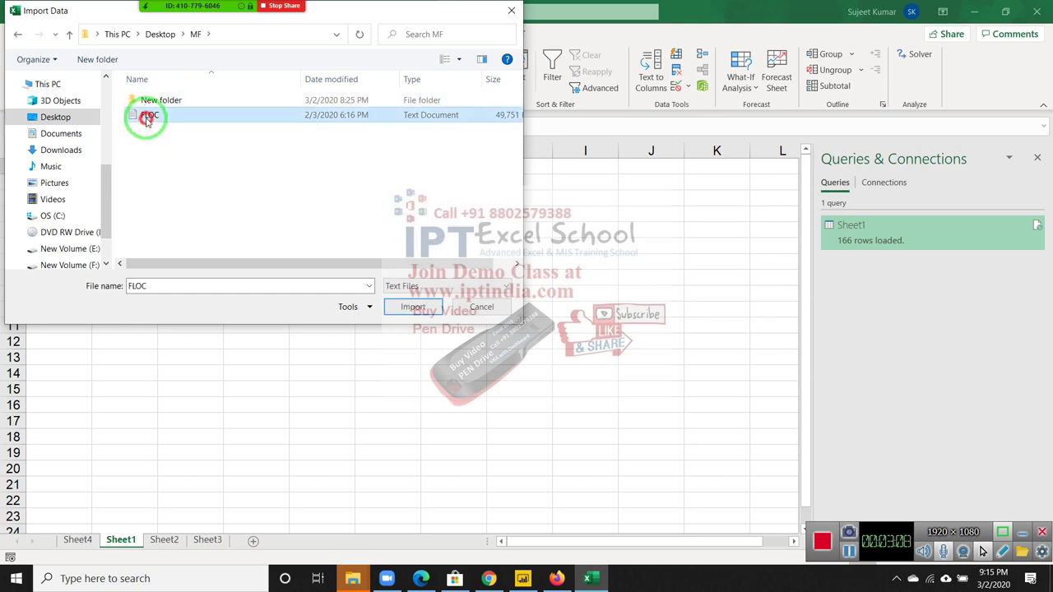
left_click(411, 307)
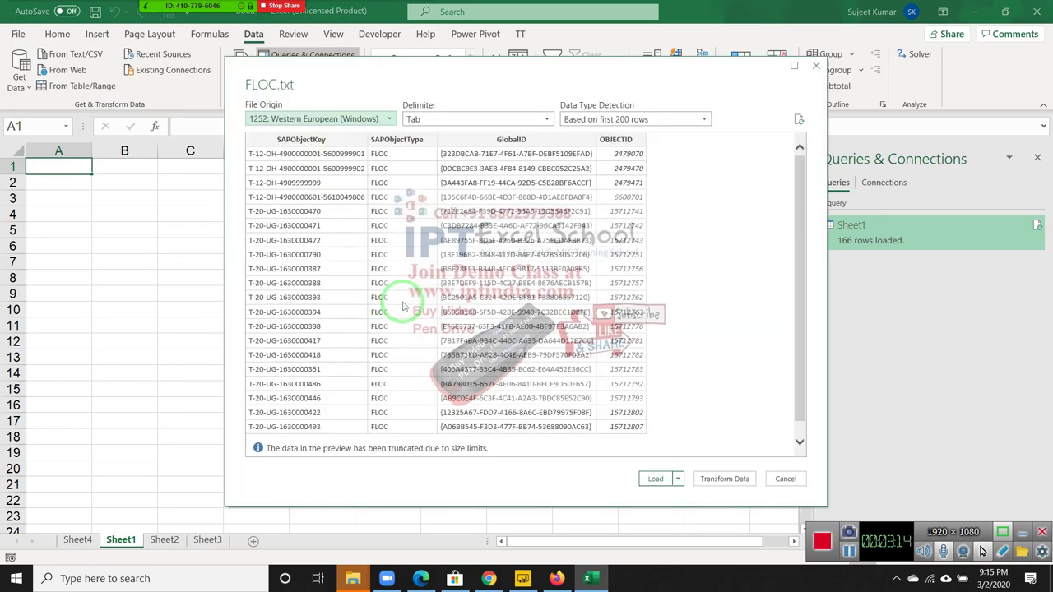
Step: Keep Tab as the delimiter and load the FLOC data into the workbook
left_click_drag(585, 83, 427, 104)
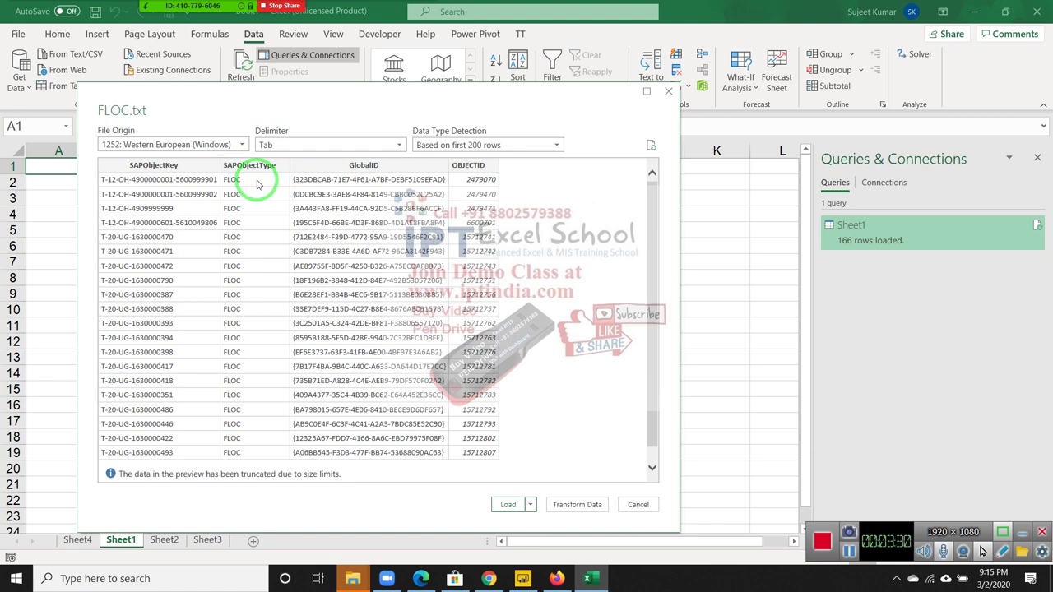
left_click(292, 147)
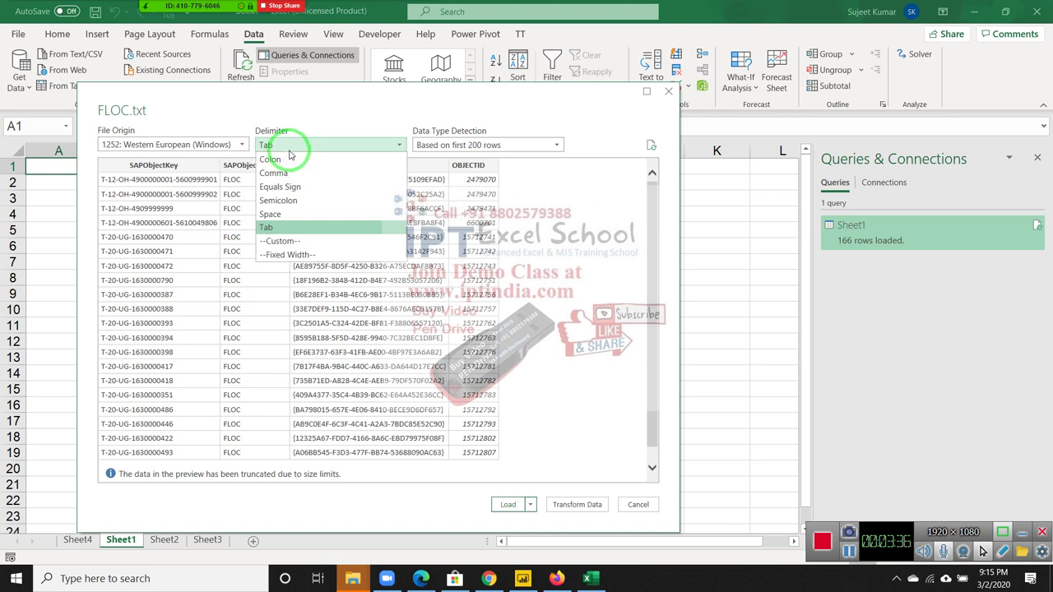
left_click(288, 227)
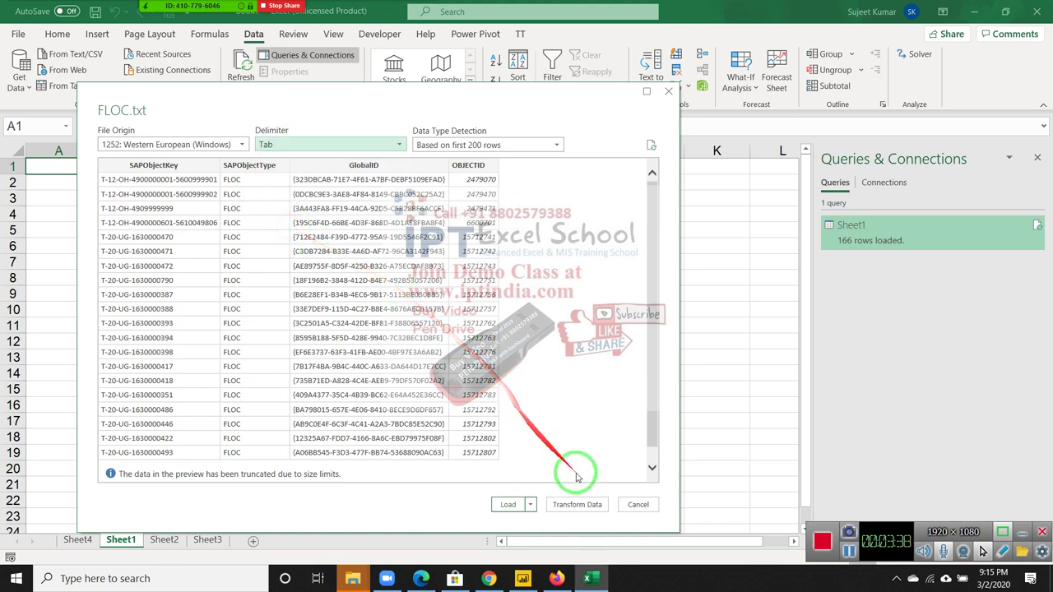
left_click(510, 504)
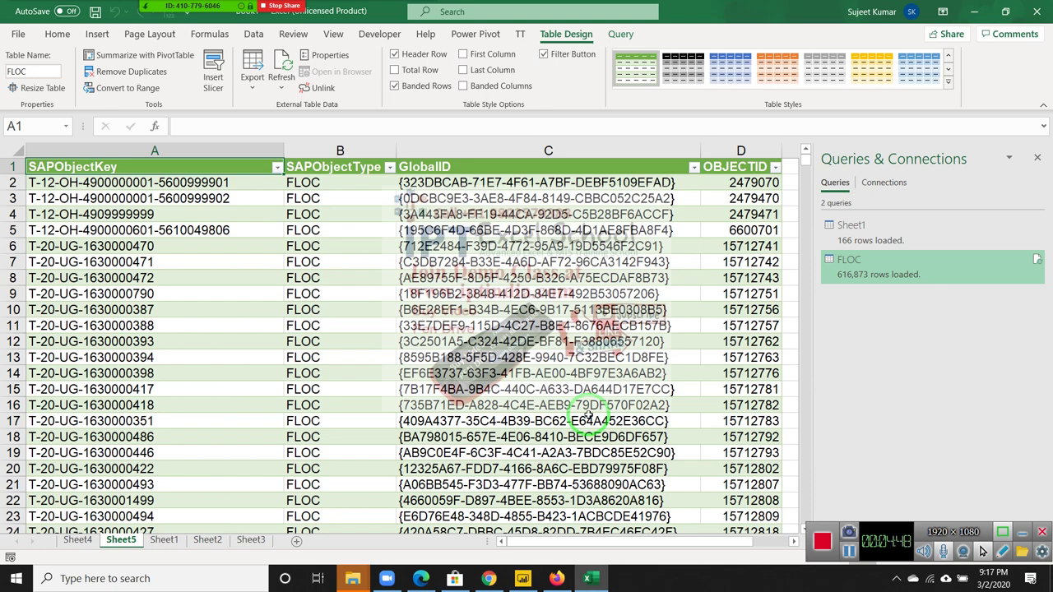
Step: Inspect a GlobalID value in the loaded 616,873-row FLOC table, then return to Sheet1
left_click(338, 421)
key("Right")
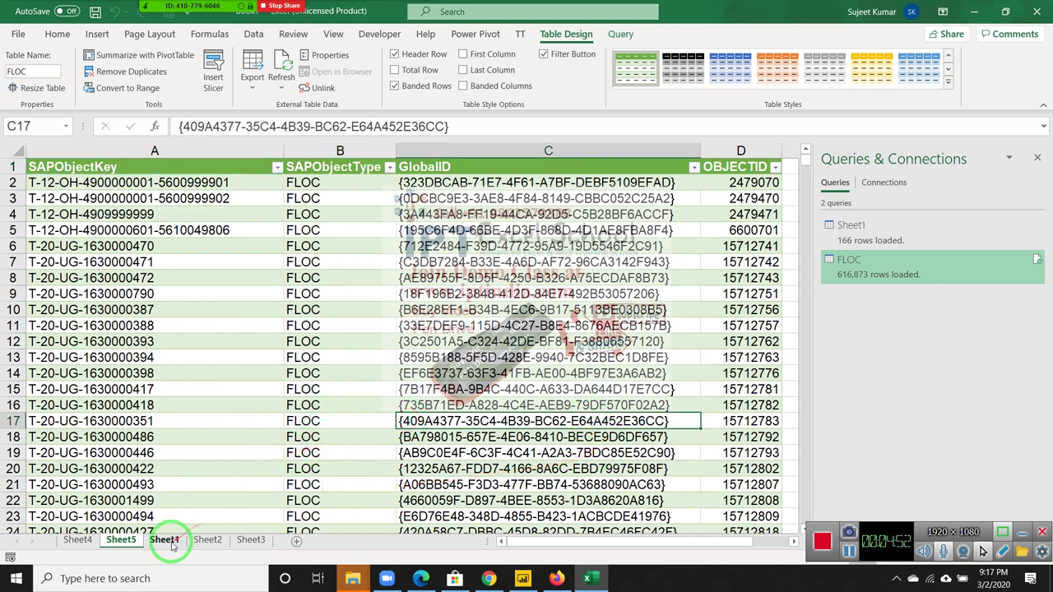
left_click(164, 540)
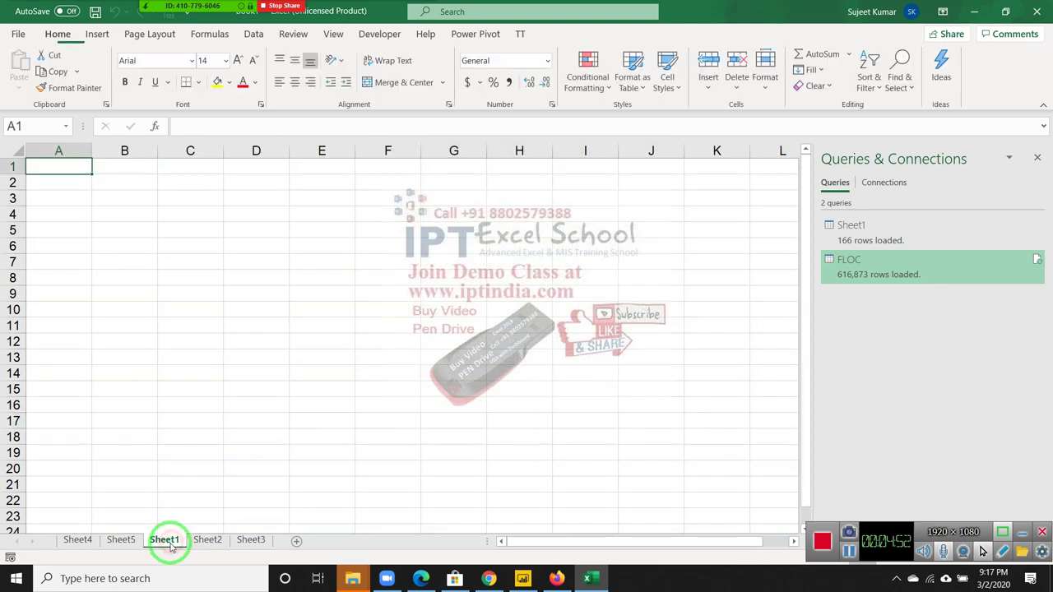
Step: Start a From Folder import via Data > Get Data > From File
left_click(97, 33)
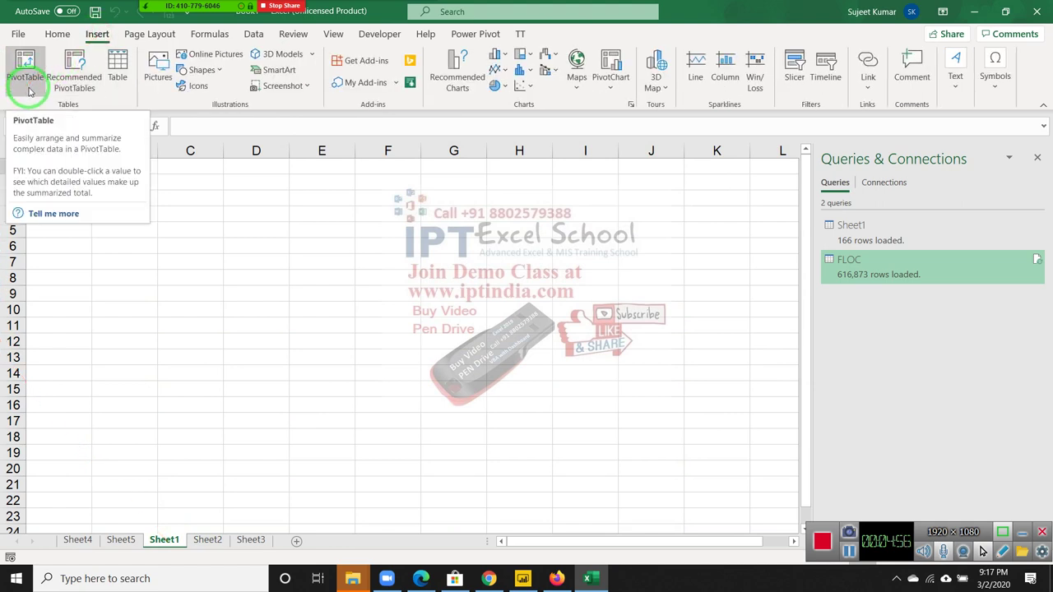
left_click(257, 37)
left_click(19, 78)
mouse_move(50, 117)
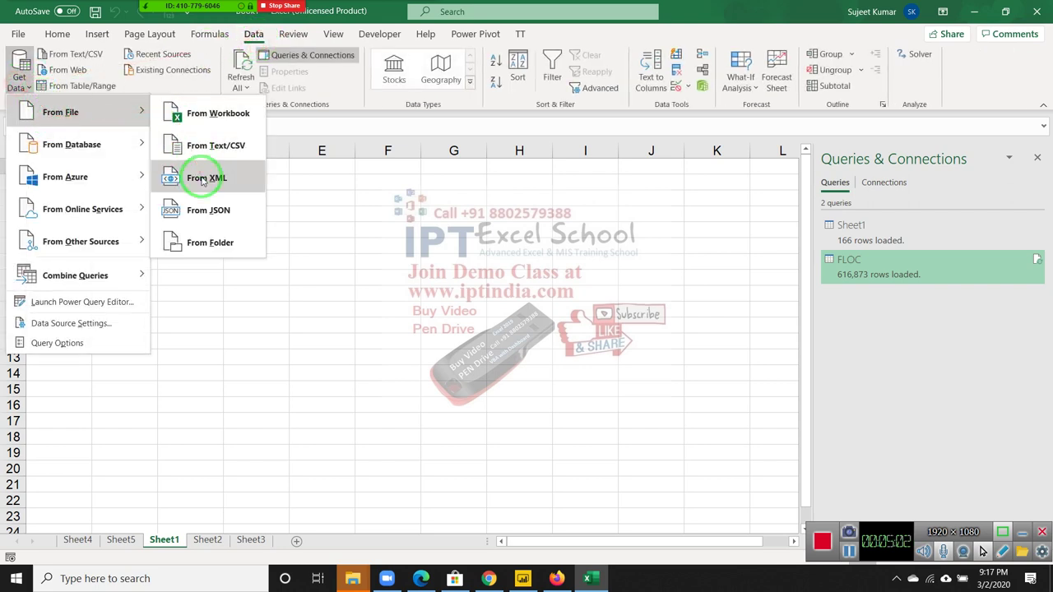
left_click(344, 224)
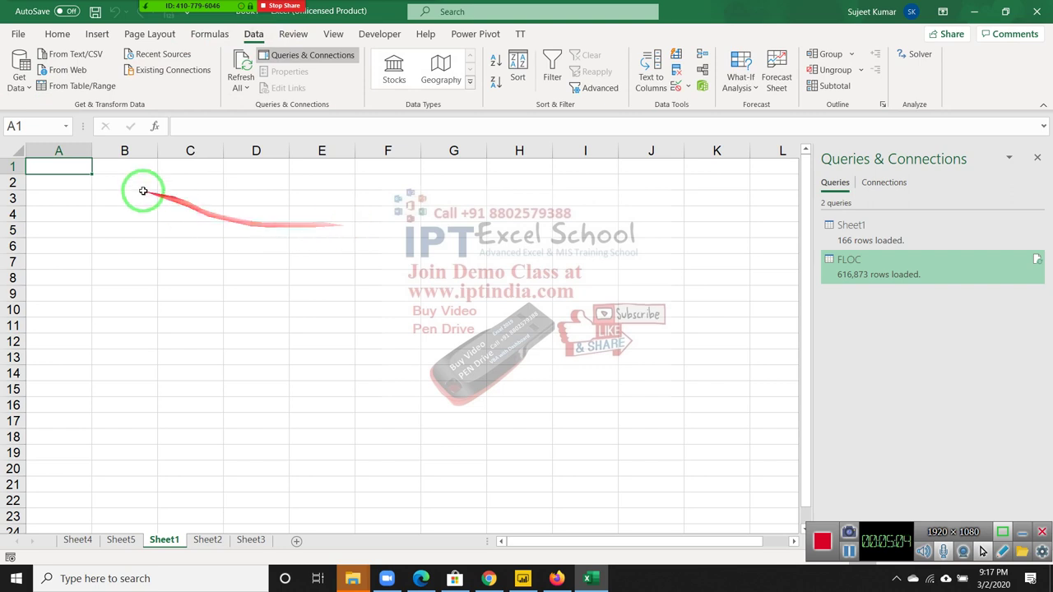
left_click(27, 87)
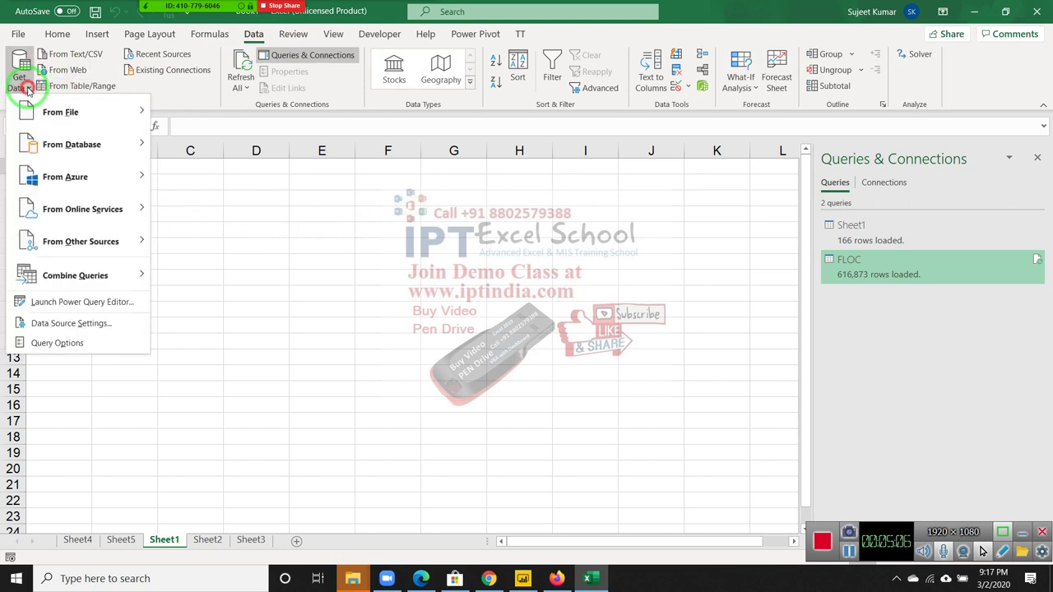
mouse_move(116, 122)
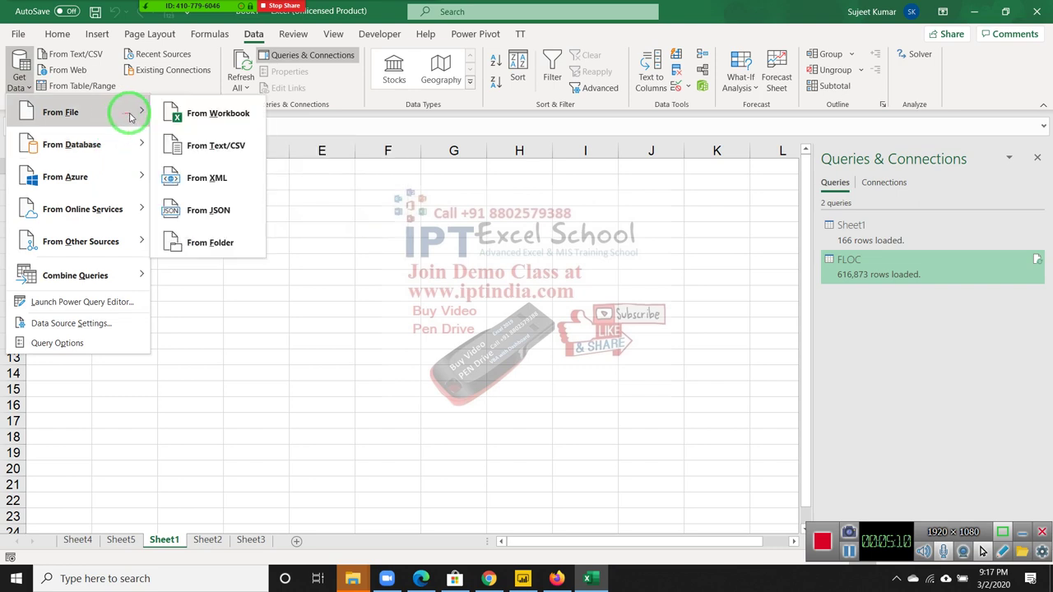
left_click(219, 241)
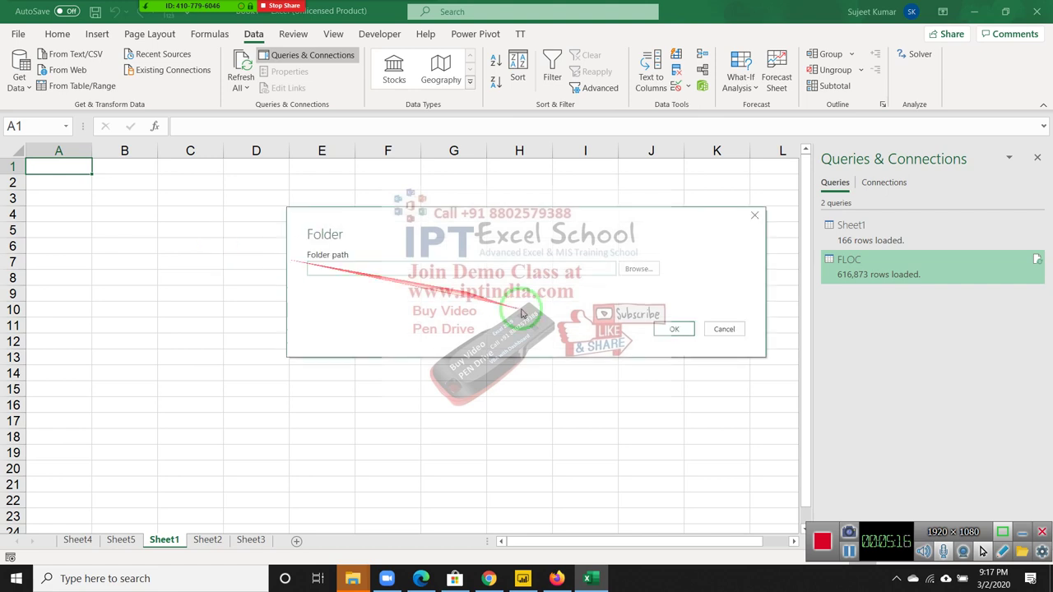
Step: Browse to the Desktop MF folder and accept it as the folder path
left_click(631, 275)
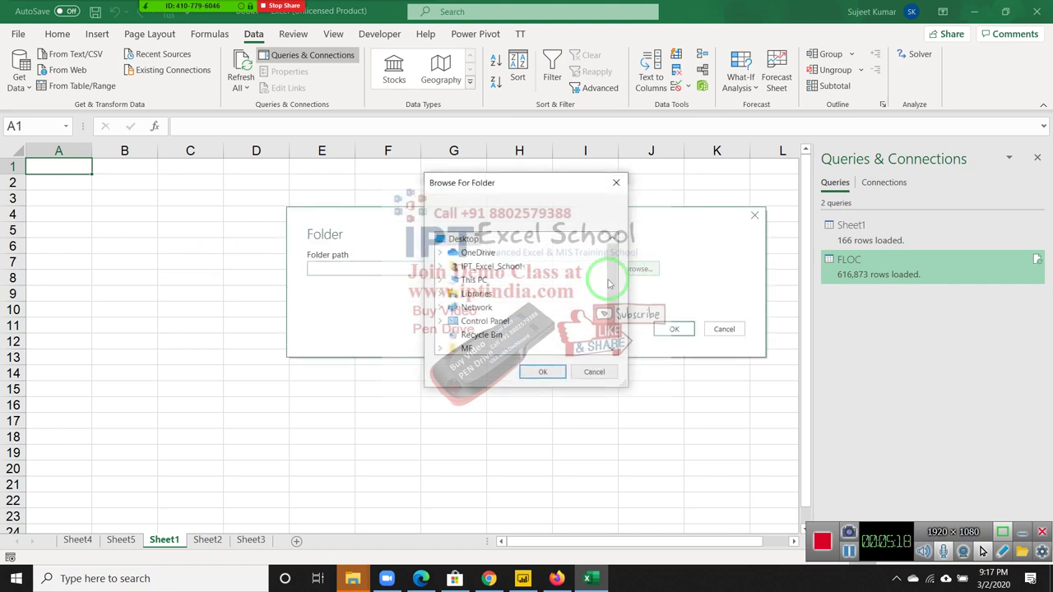
double_click(493, 348)
left_click(494, 349)
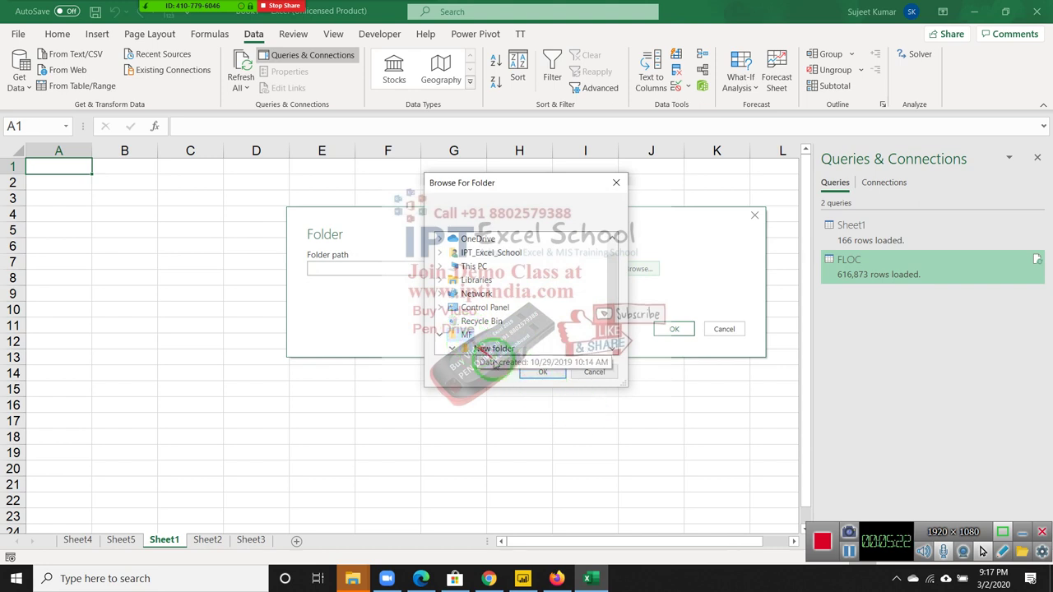
left_click(544, 372)
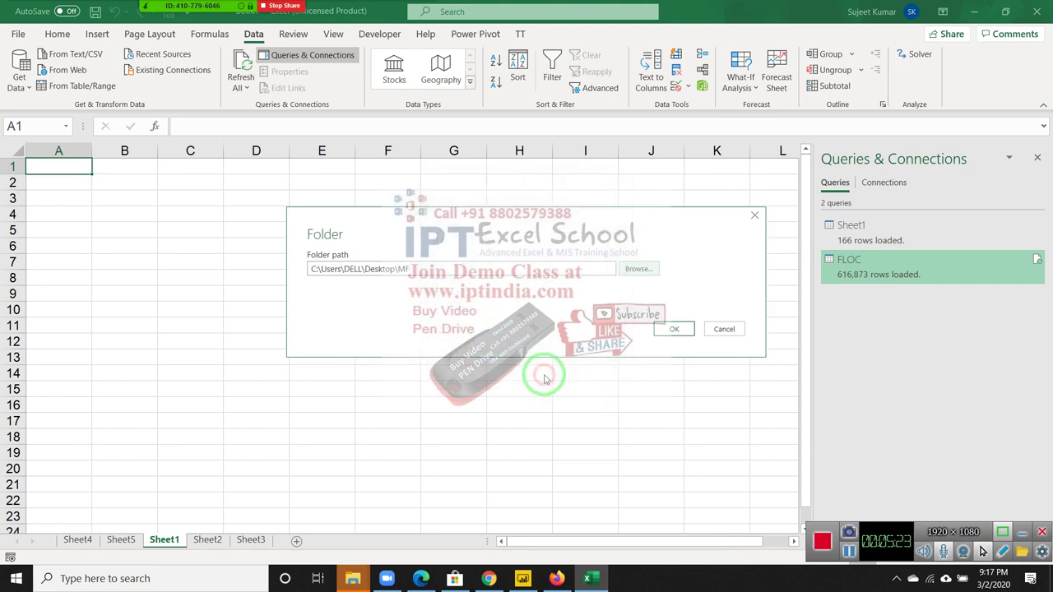
left_click(676, 331)
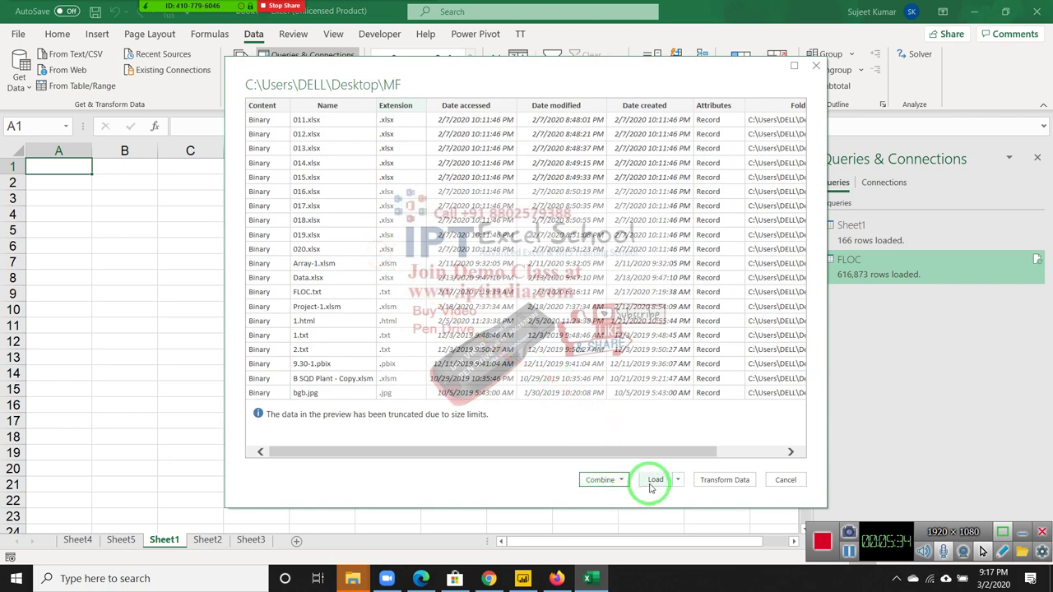
Step: Try Combine & Load with Sheet1 as the data, then cancel the Combine Files dialog
left_click(609, 486)
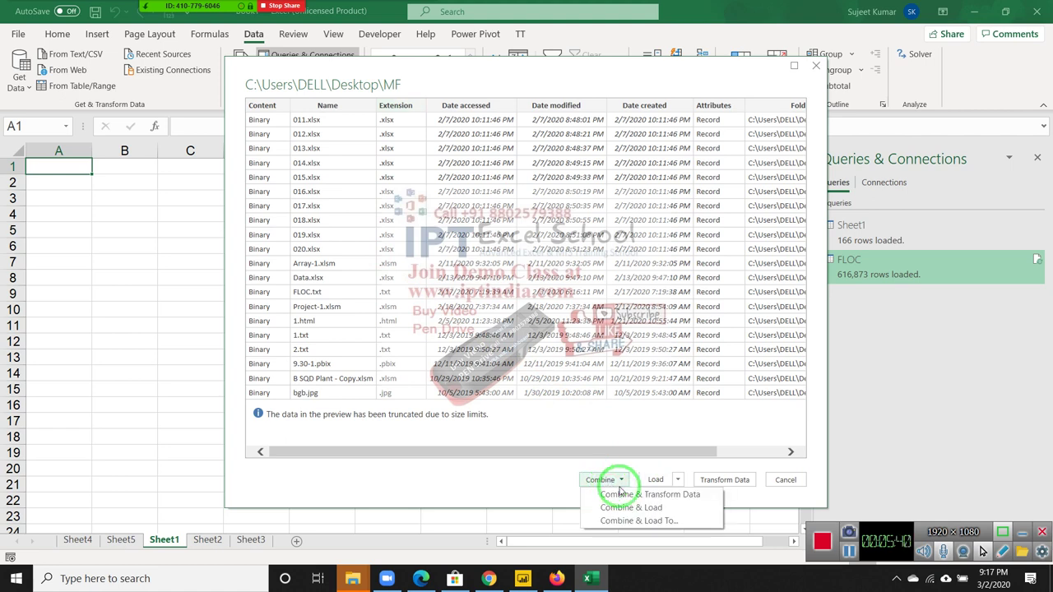
left_click(632, 507)
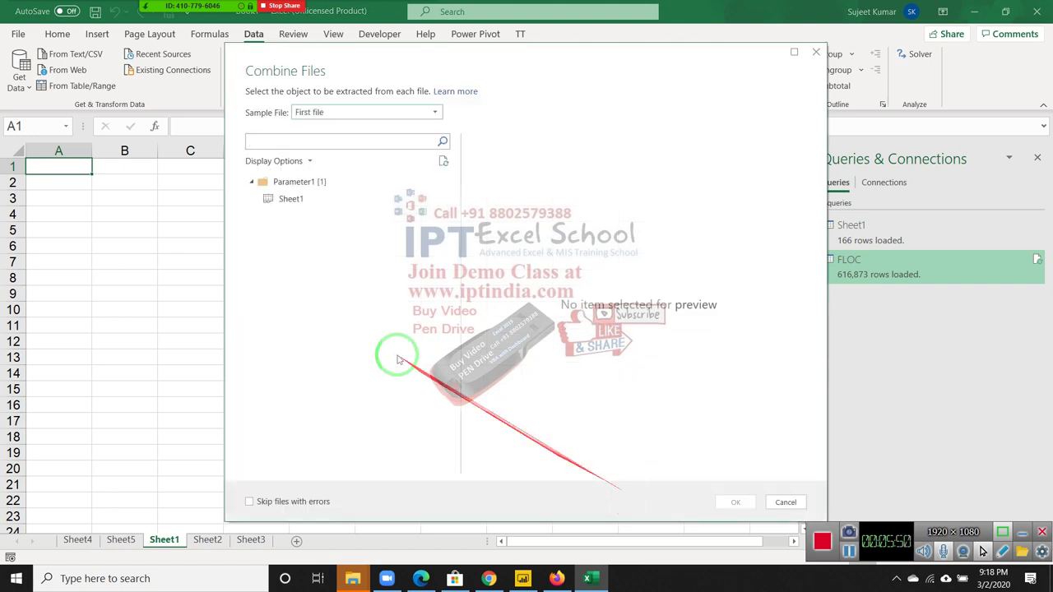
left_click(294, 200)
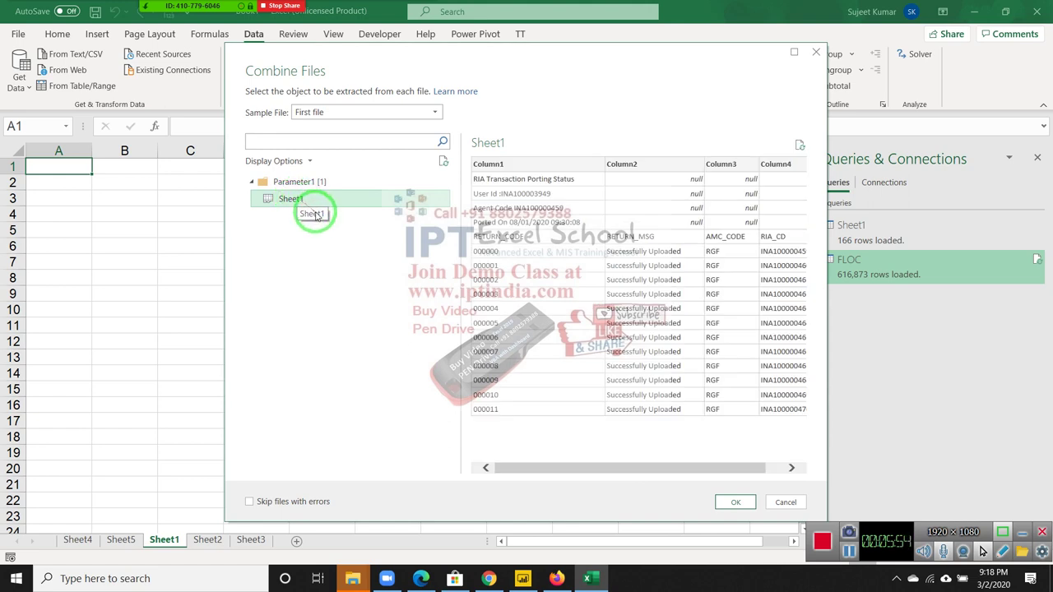
left_click_drag(386, 192, 555, 365)
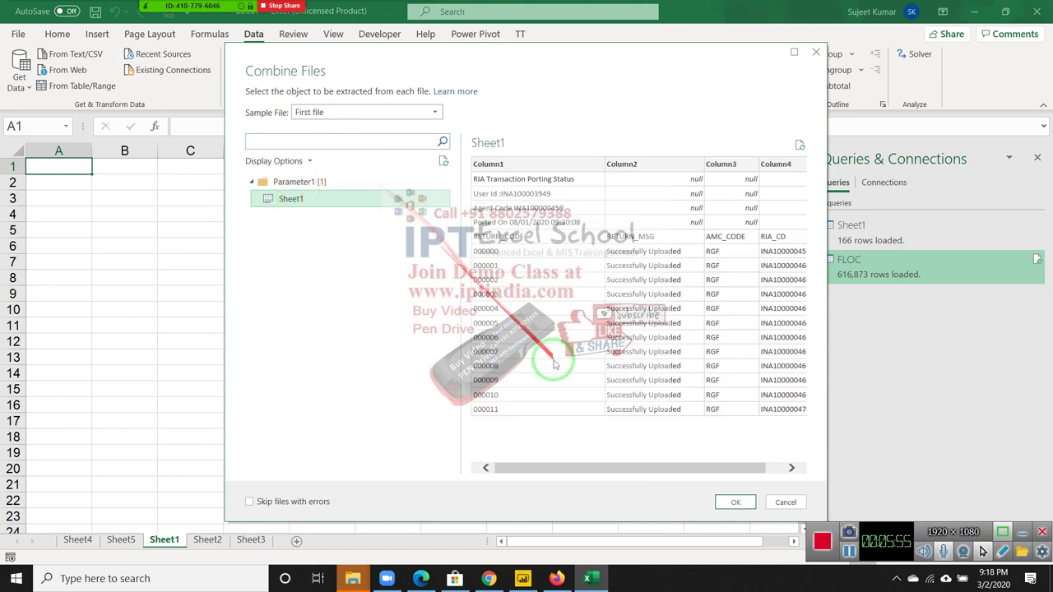
left_click(788, 503)
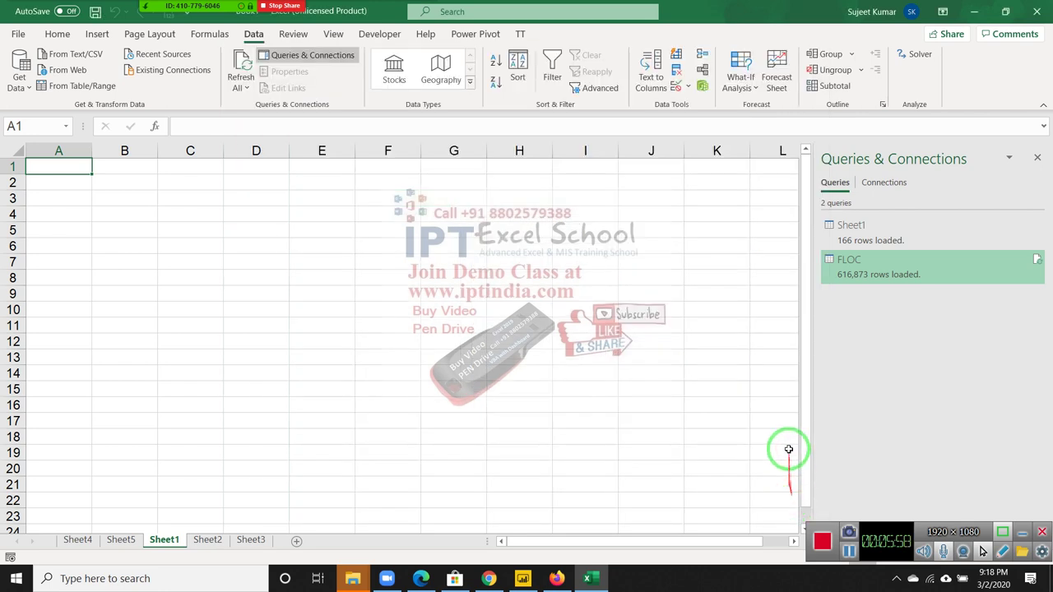
Step: Close the Queries & Connections pane and create a new blank workbook with Ctrl+N
left_click(702, 377)
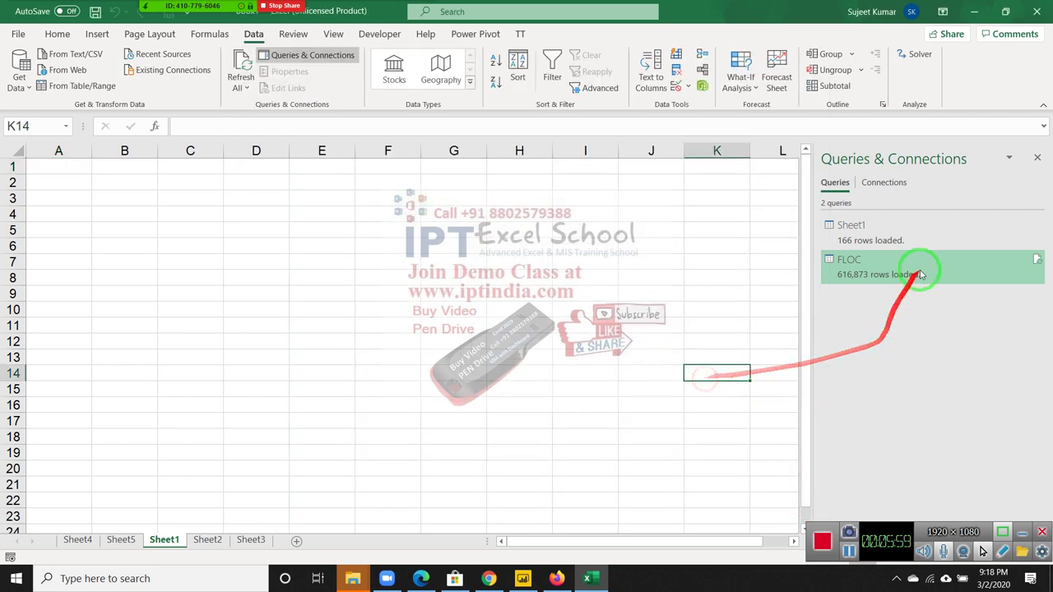
left_click(1039, 157)
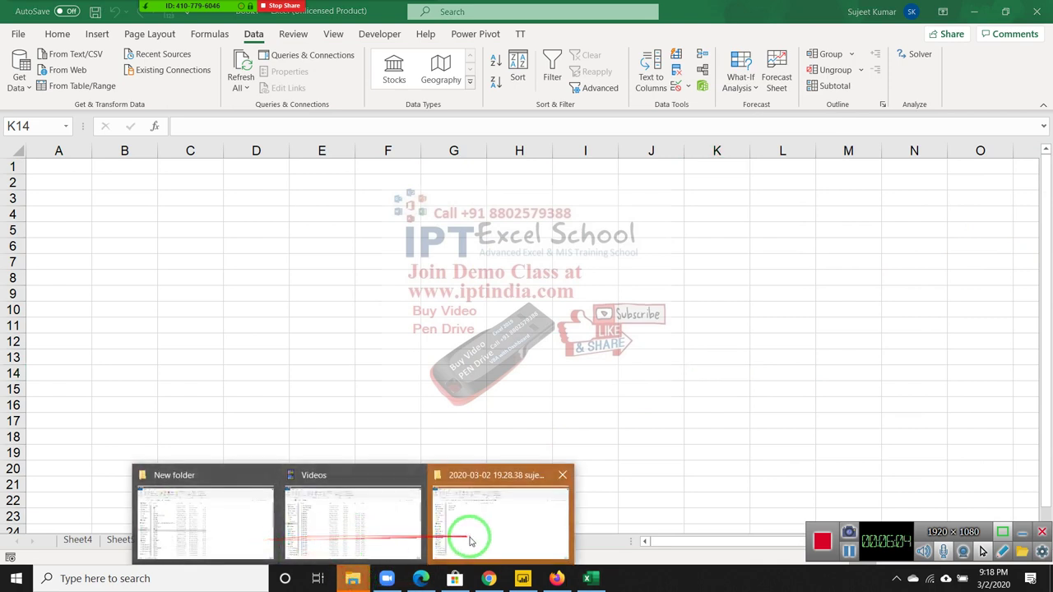
left_click(115, 168)
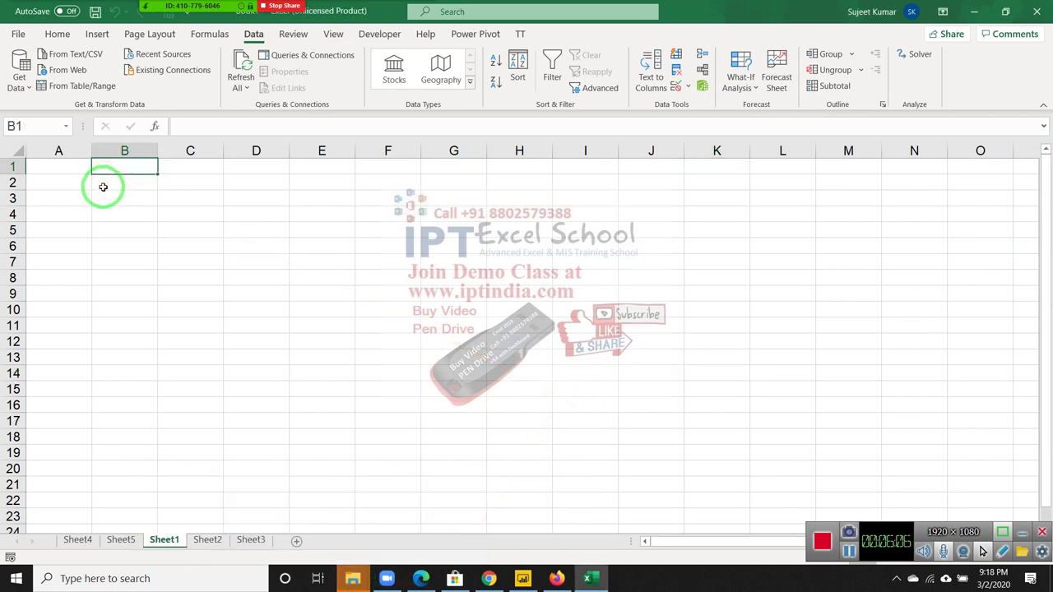
key("ctrl+n")
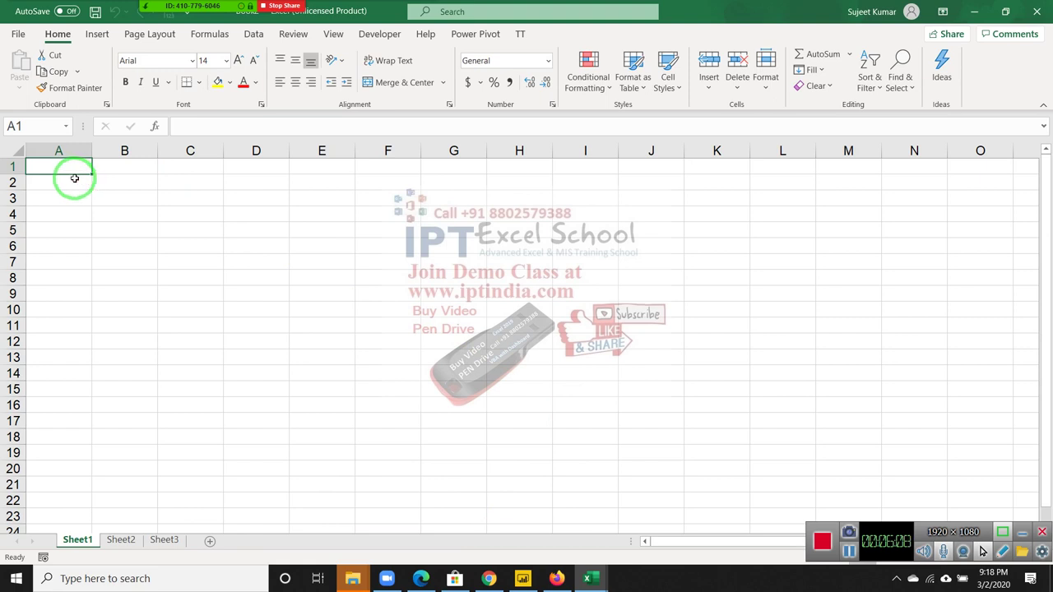
Step: Enter the Name header in A1 and month headers Jan through Apr in B1:E1
type("NAme")
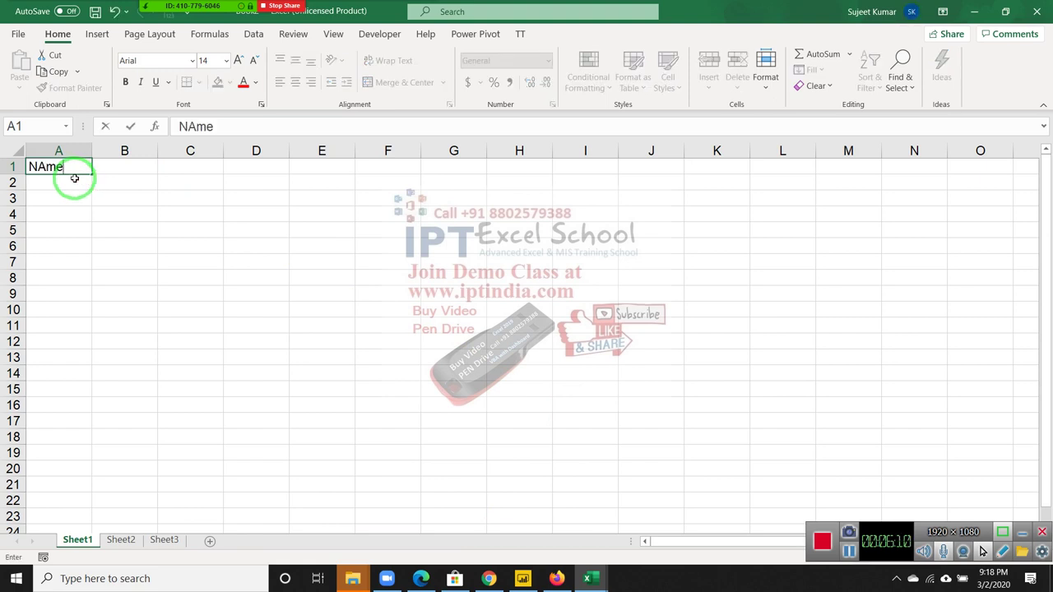
key("Return")
key("Up")
key("Right")
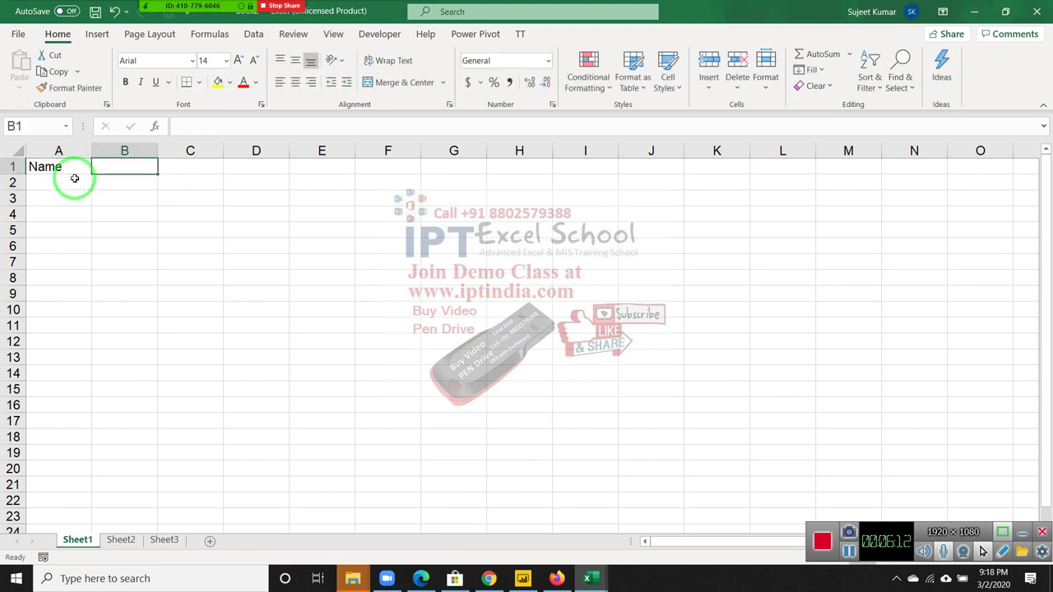
type("JAn")
key("Return")
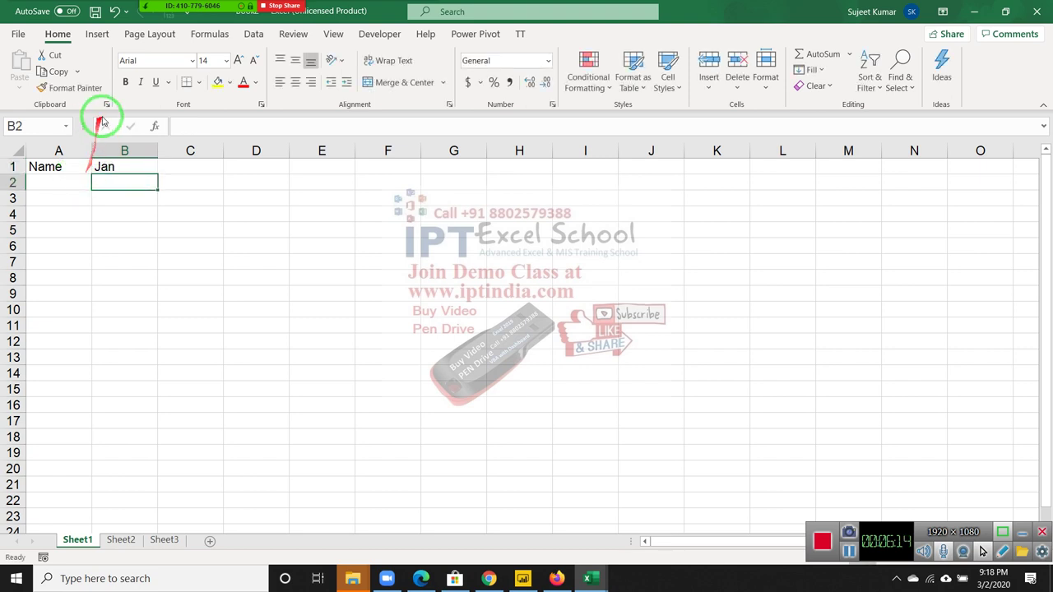
left_click(120, 164)
left_click_drag(156, 173, 321, 174)
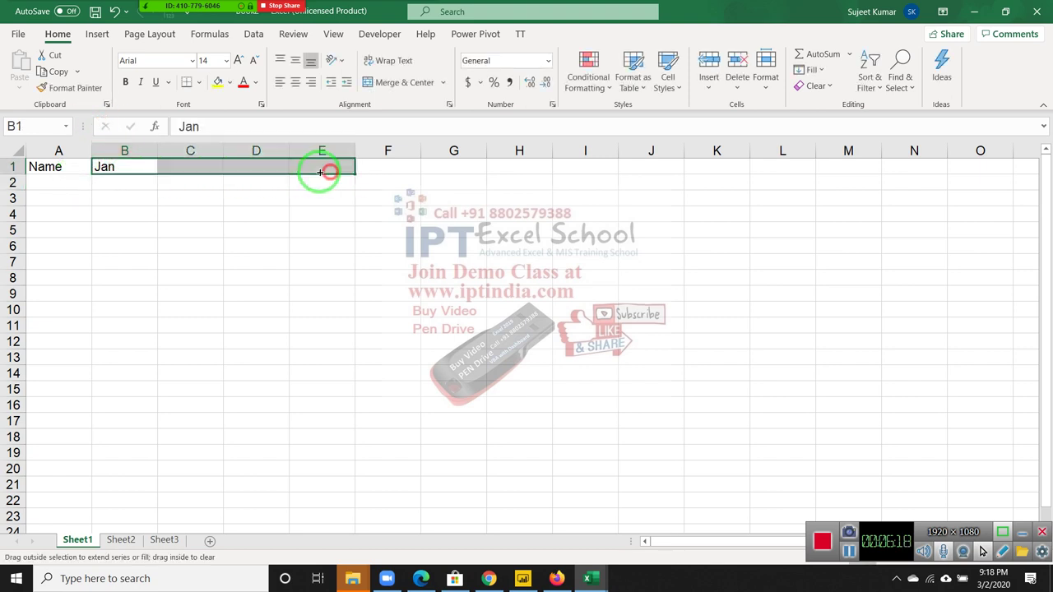
Step: Enter a first name in A2 and fill the name list down to row 17
left_click(86, 183)
type("P")
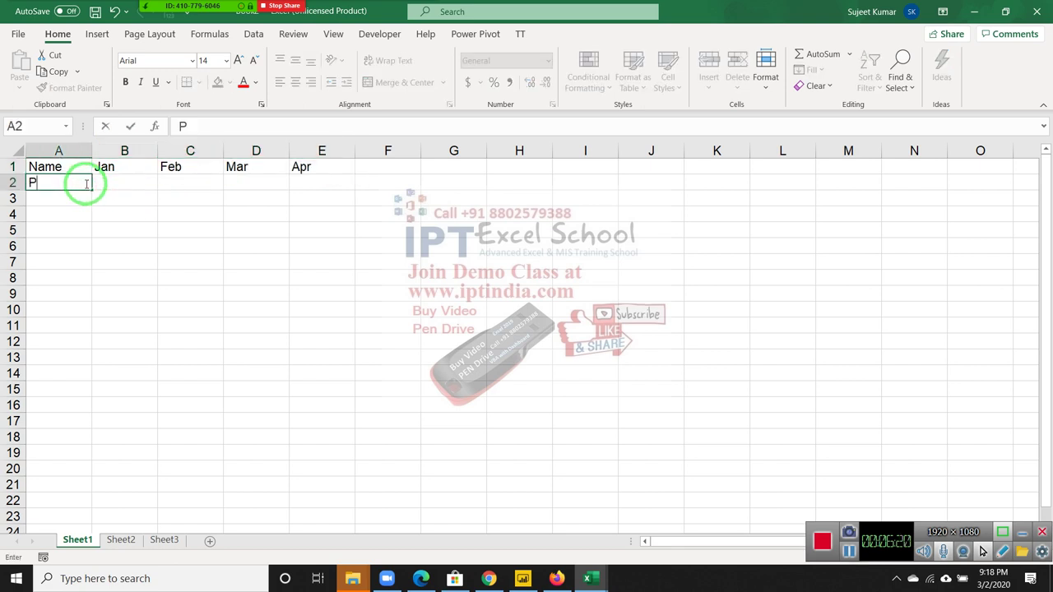
type("uja")
key("Return")
left_click(84, 183)
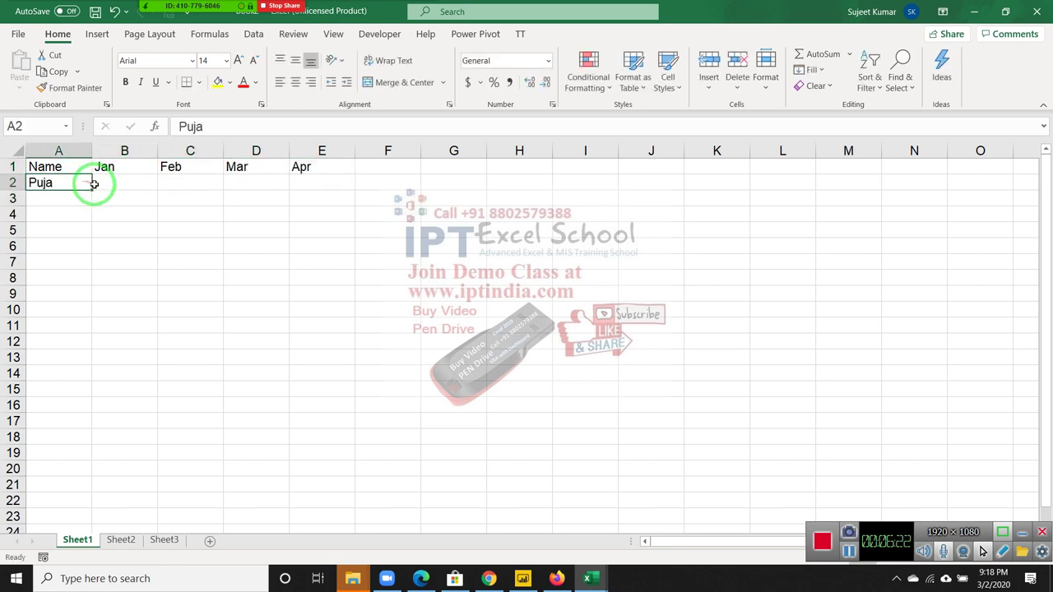
left_click_drag(92, 191, 82, 421)
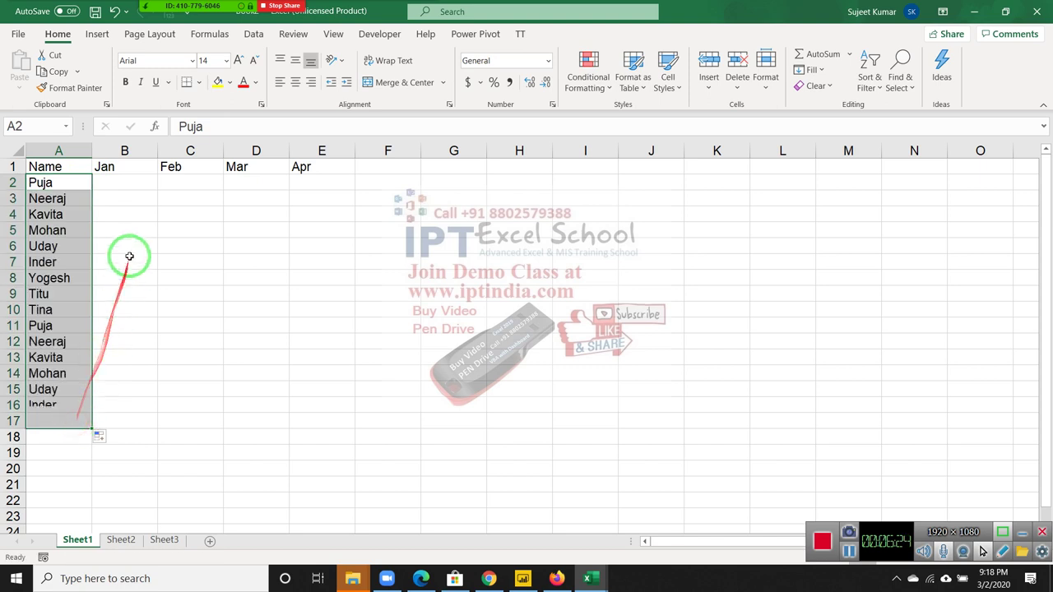
Step: Fill B2:E17 with the formula =RANDBETWEEN(10,90)
left_click(137, 186)
type("=ra")
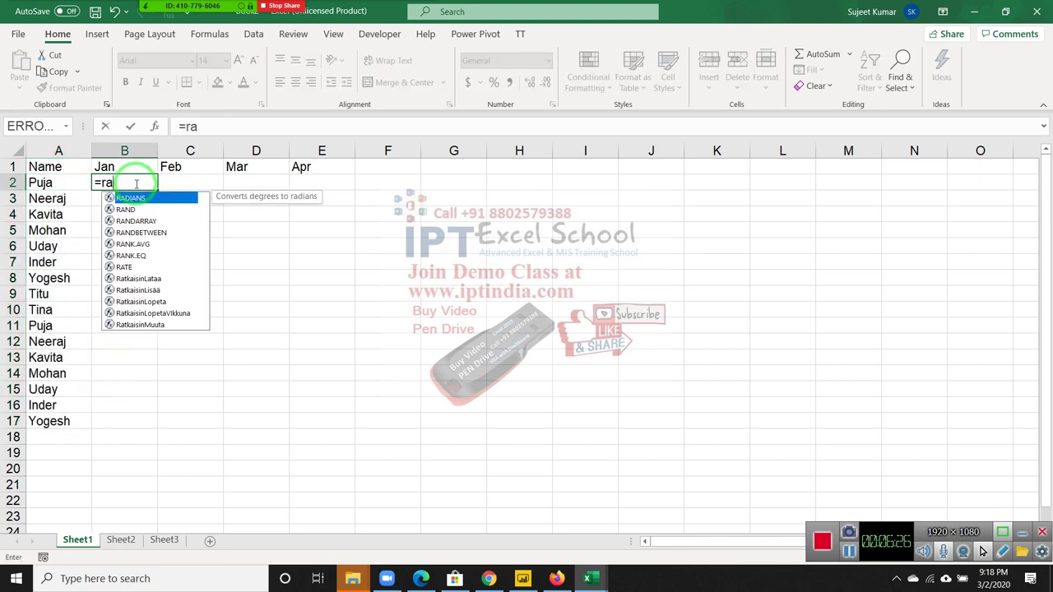
key("Down")
key("Down")
key("Tab")
type("10")
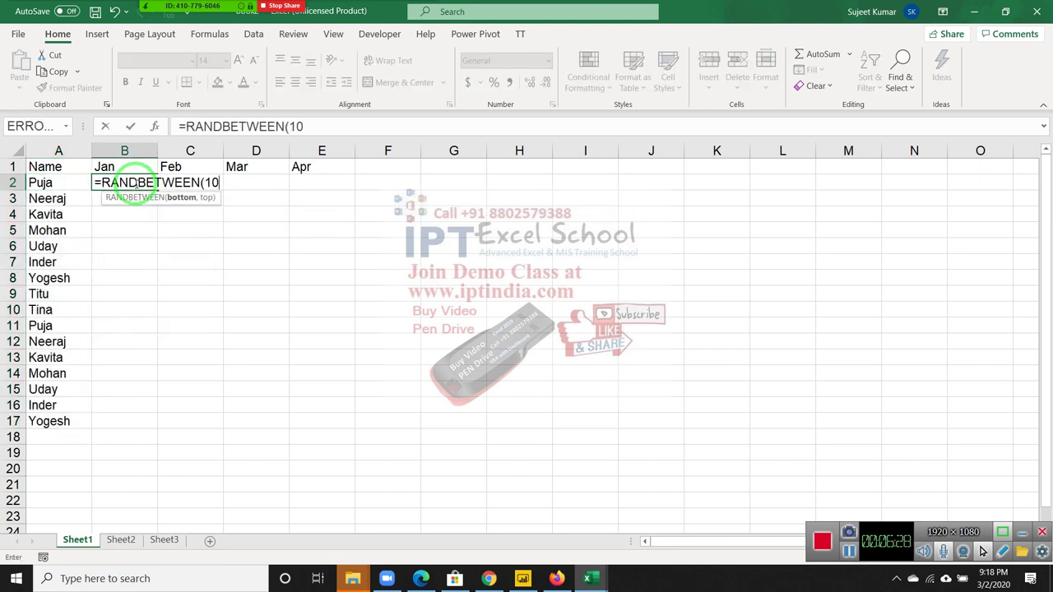
type(",90")
key("Return")
left_click(136, 182)
key("shift+Right")
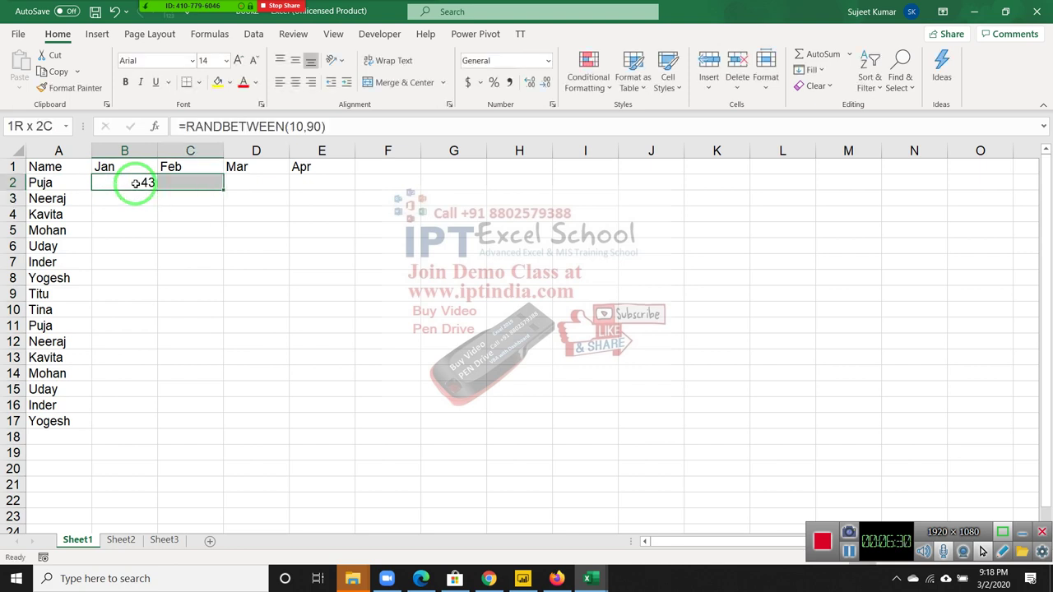
key("shift+Right")
key("shift+Right")
key("shift+Down")
key("shift+Down")
key("shift+Down")
key("shift+Down")
key("shift+Down")
key("shift+Down")
key("shift+Down")
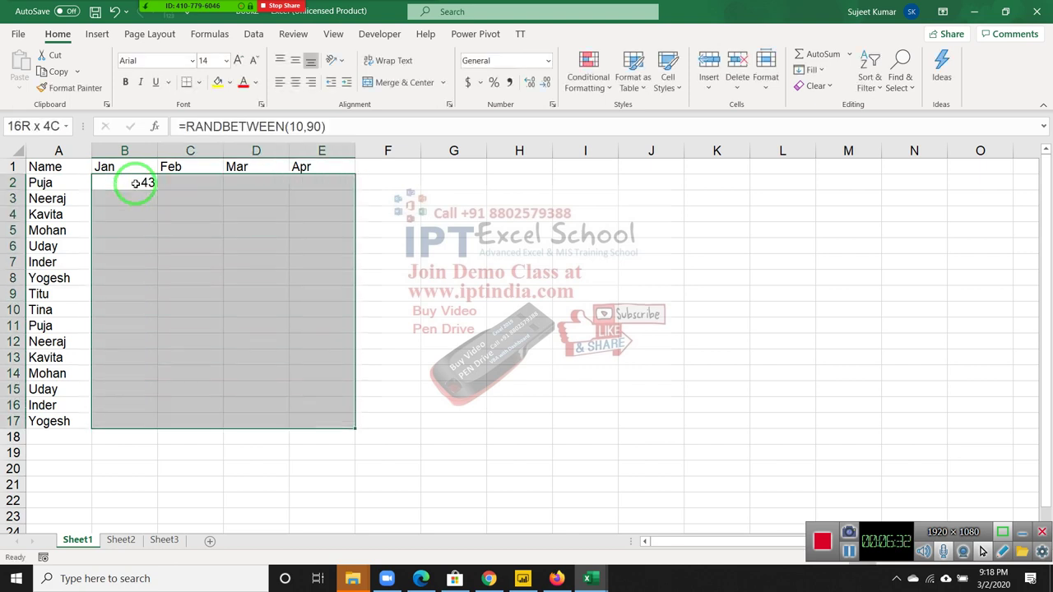
key("ctrl+d")
key("ctrl+r")
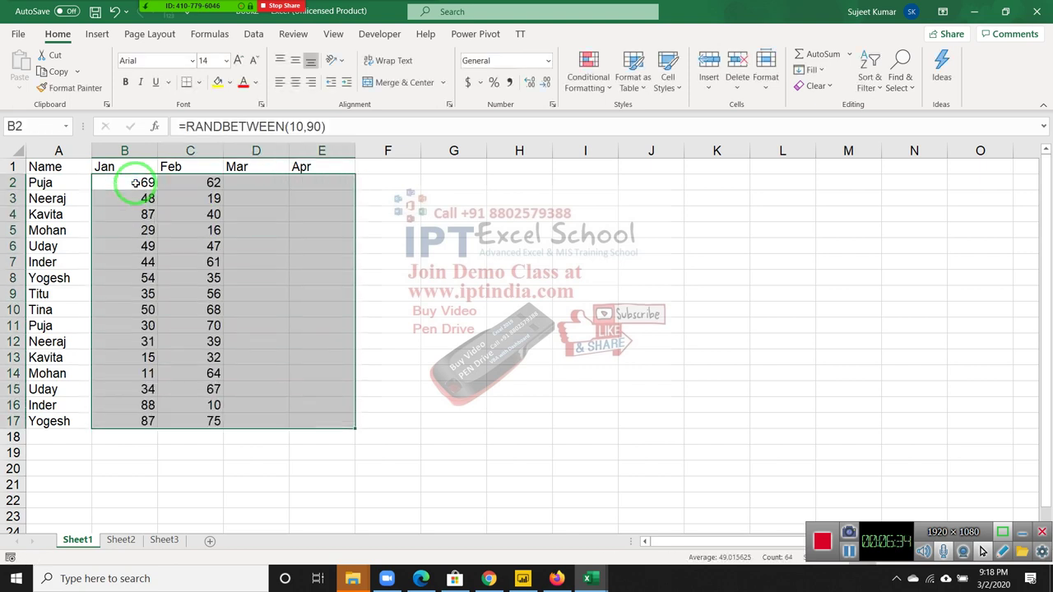
left_click_drag(140, 186, 108, 339)
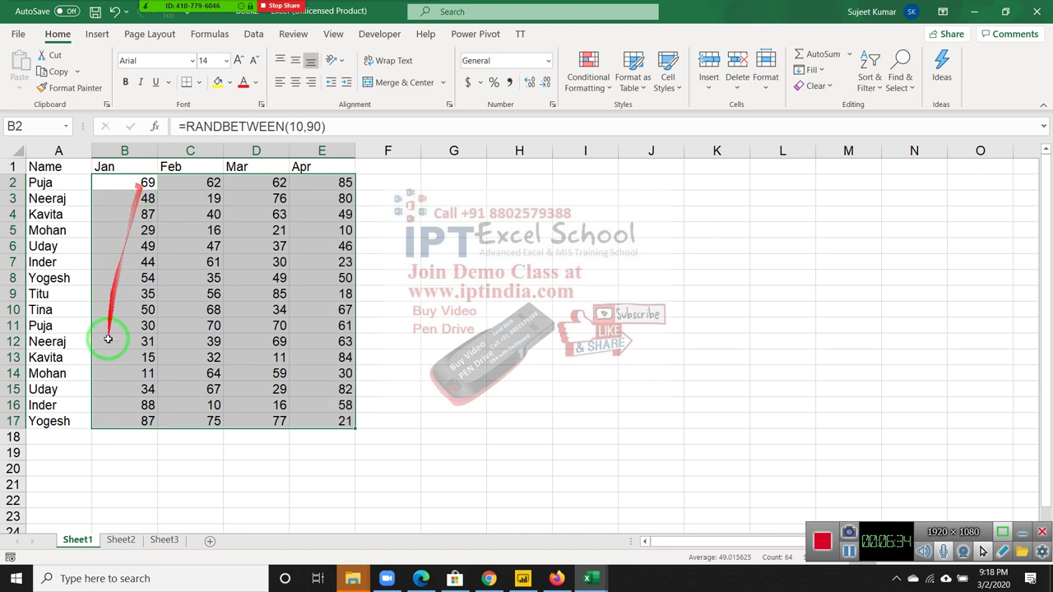
Step: Rename Sheet1 to Data
left_click(88, 540)
double_click(88, 540)
type("Data")
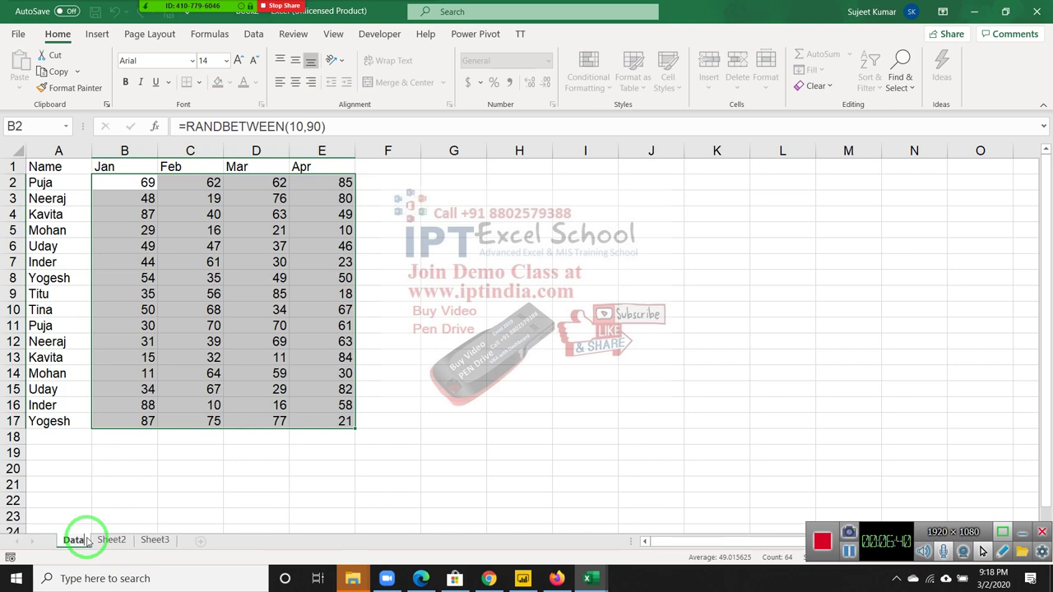
left_click(239, 362)
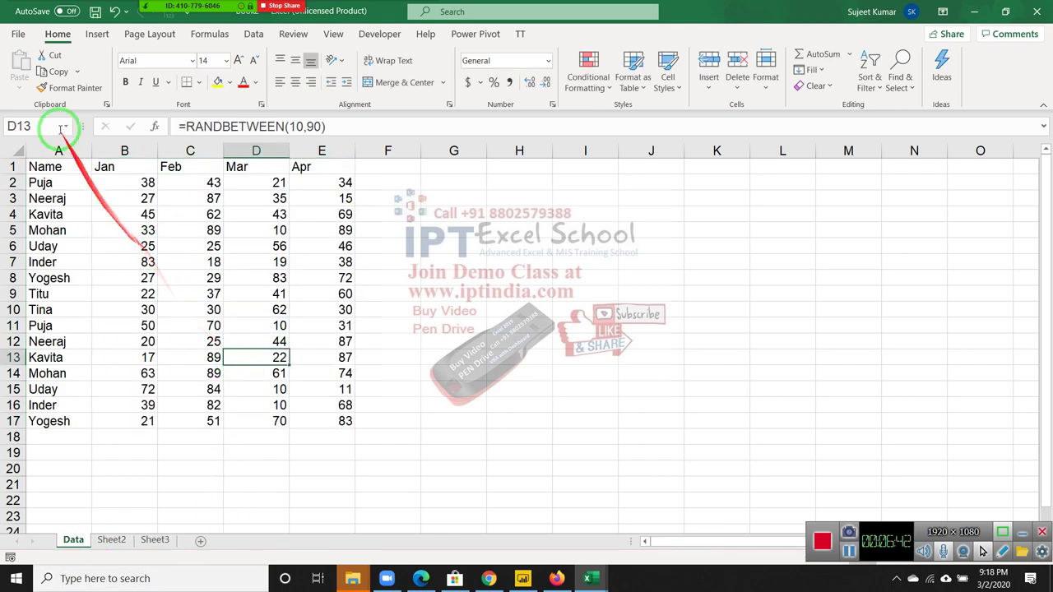
Step: Open Save As and browse to the MF folder on the Desktop
left_click(18, 35)
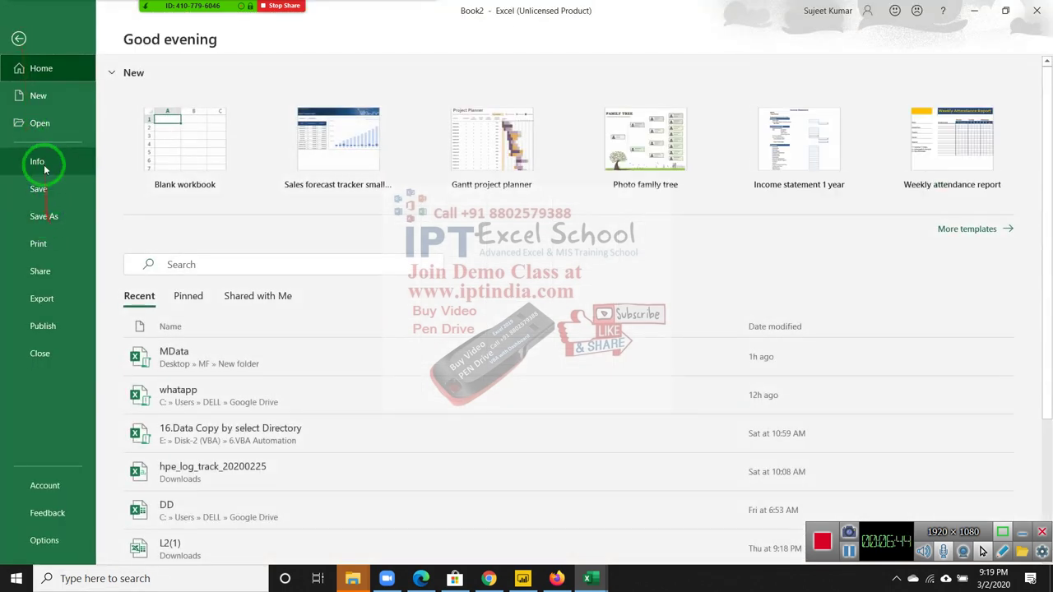
left_click(57, 217)
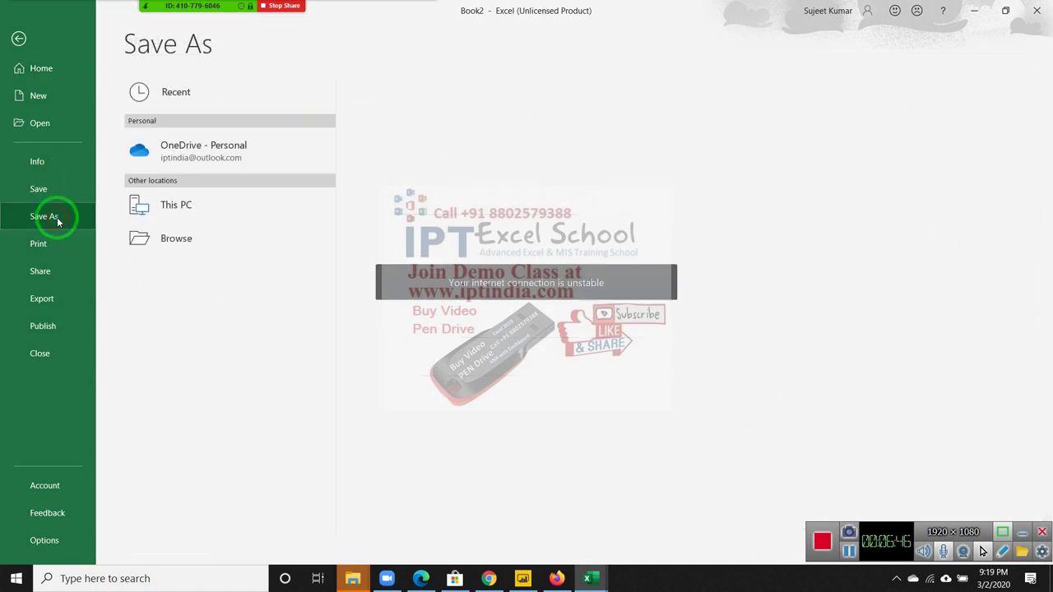
left_click(187, 272)
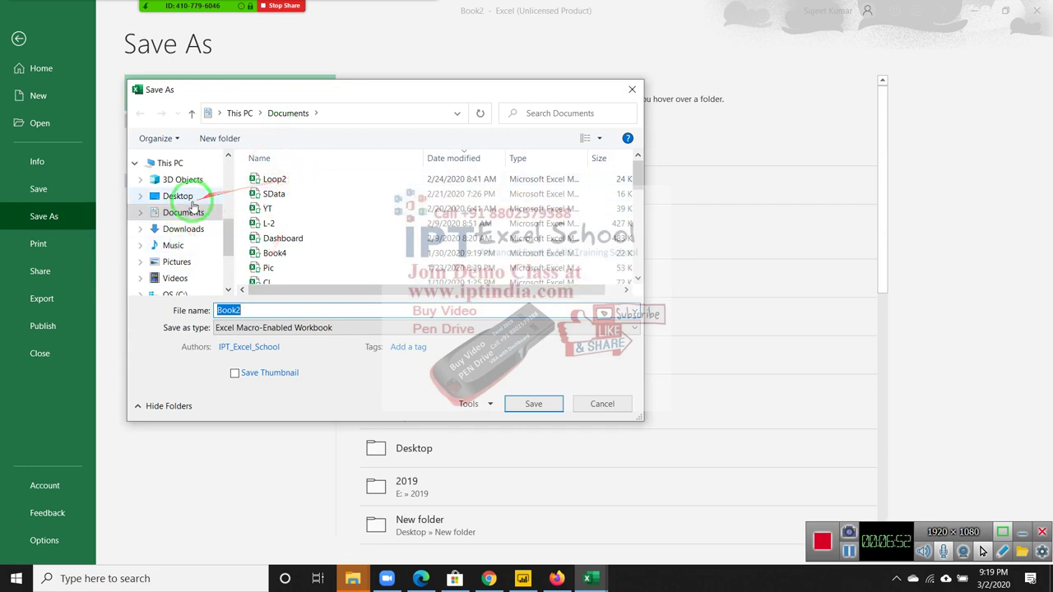
left_click(187, 197)
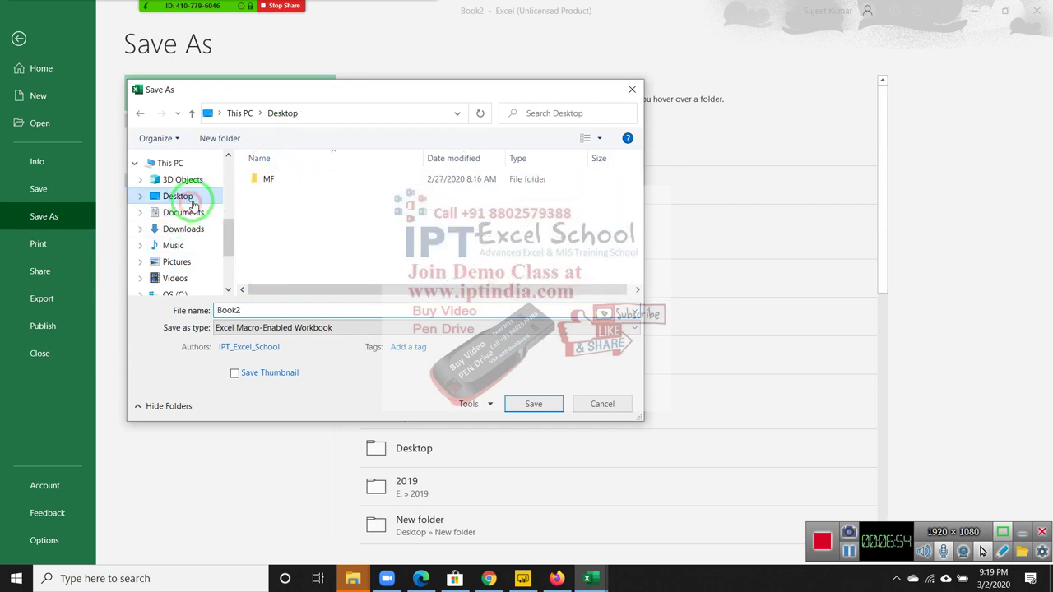
right_click(269, 184)
left_click(270, 182)
double_click(270, 183)
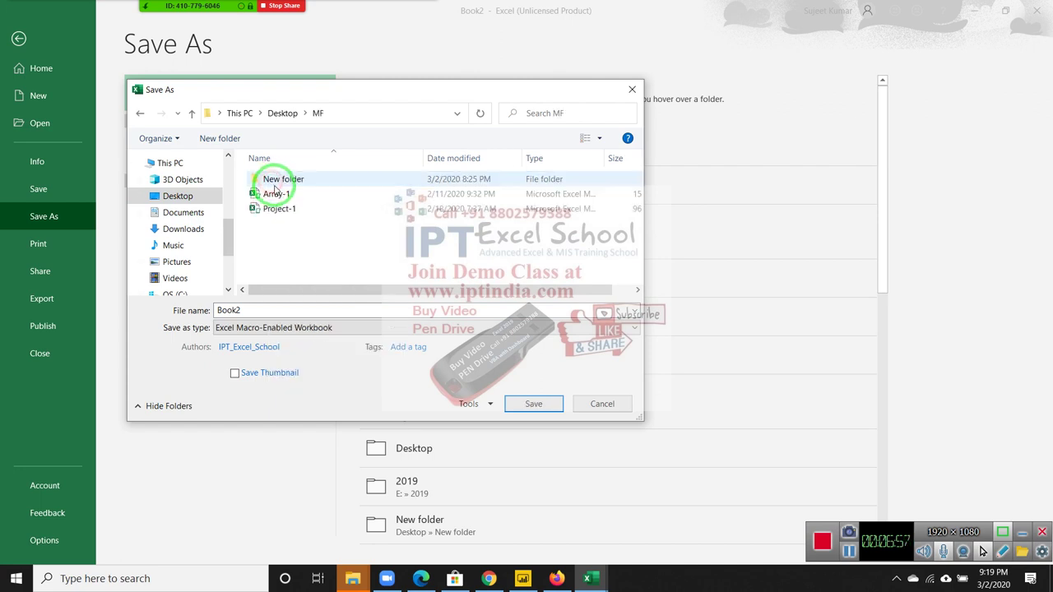
Step: Create a new Data folder inside MF and open it
right_click(314, 235)
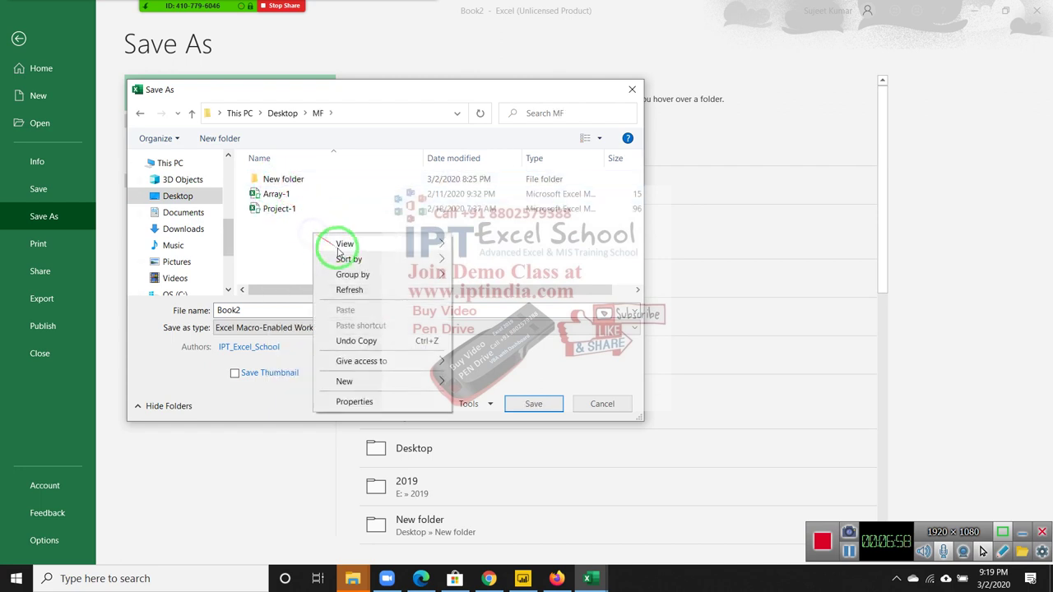
mouse_move(428, 381)
left_click(483, 383)
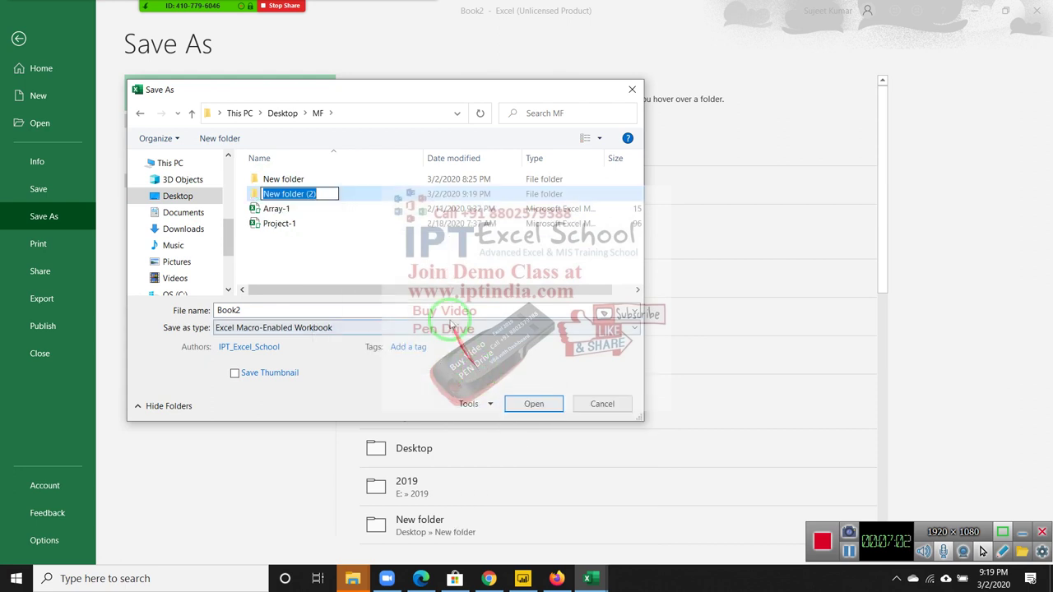
type("Data")
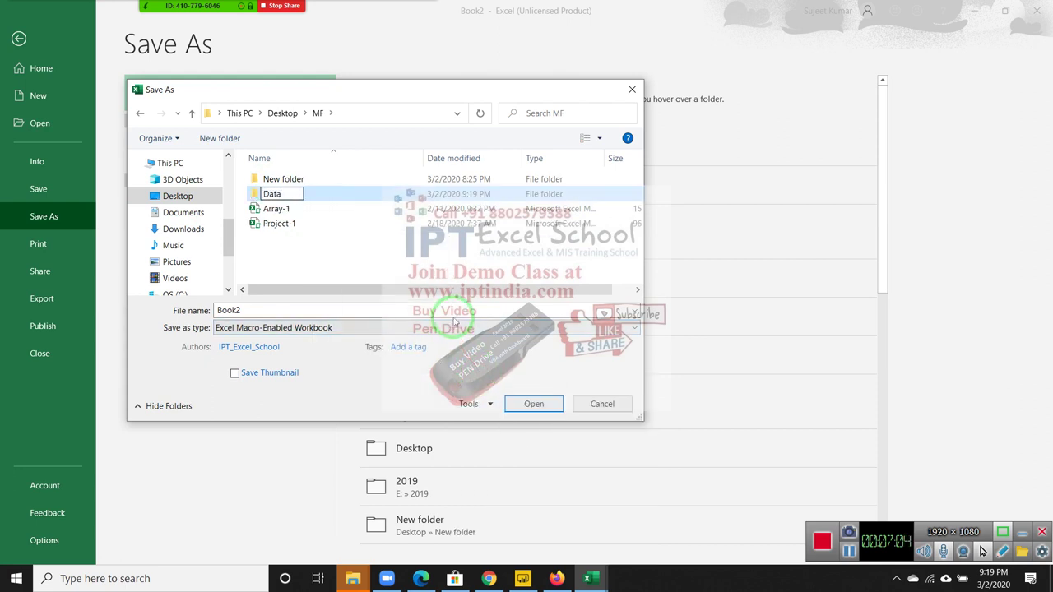
key("Return")
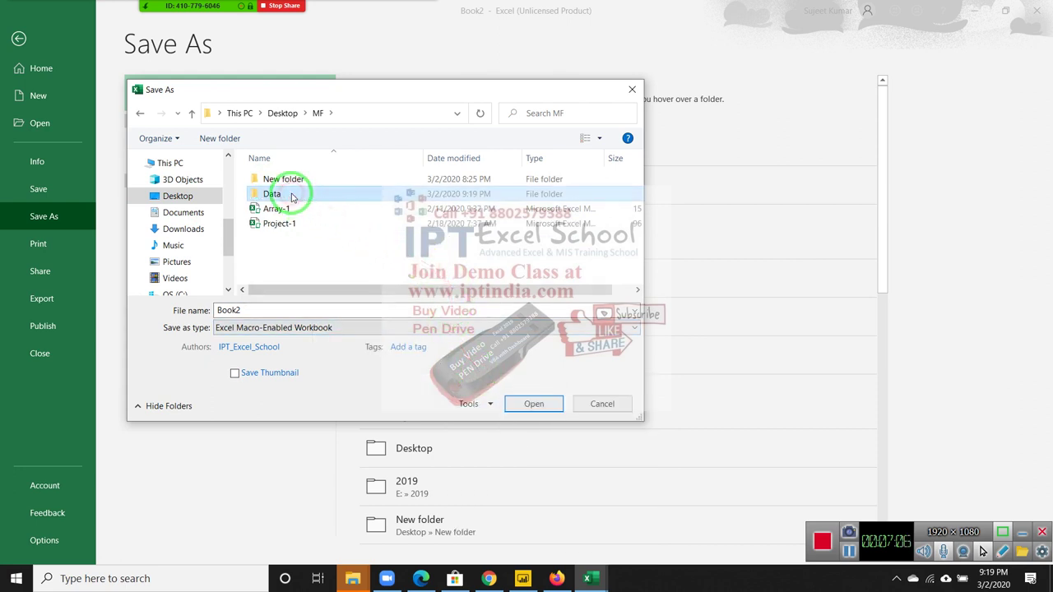
double_click(291, 195)
double_click(281, 307)
type("F1")
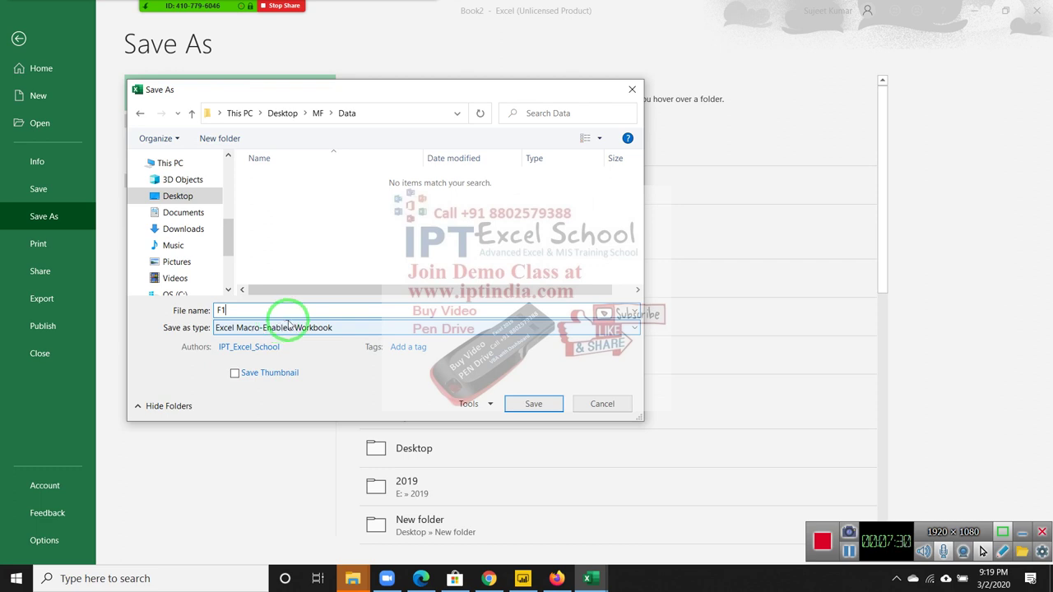
Step: Save the workbook as F1 Excel Workbook in MF\Data and close it
left_click(333, 339)
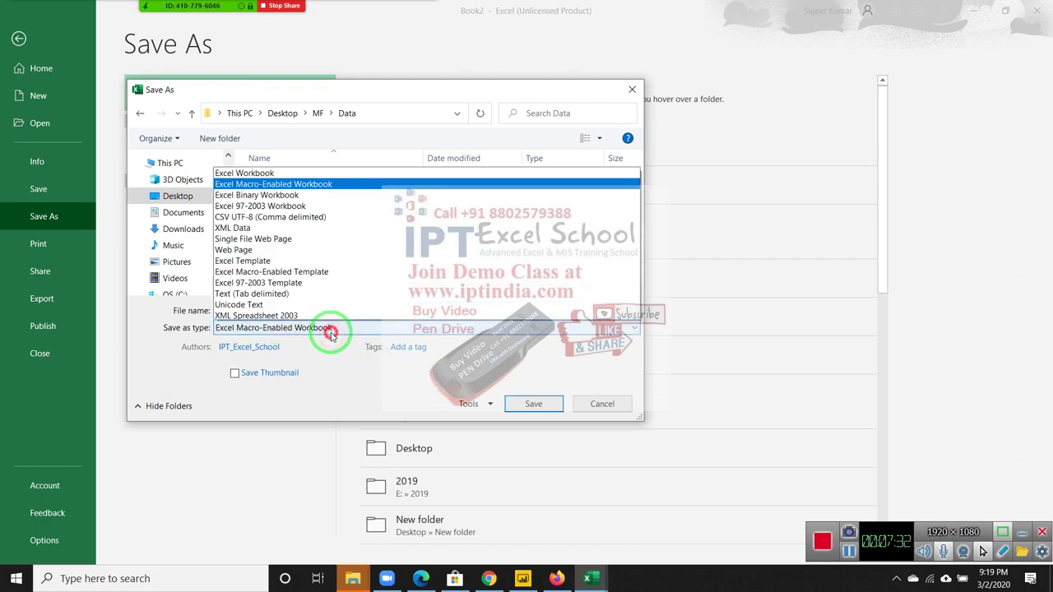
left_click(250, 8)
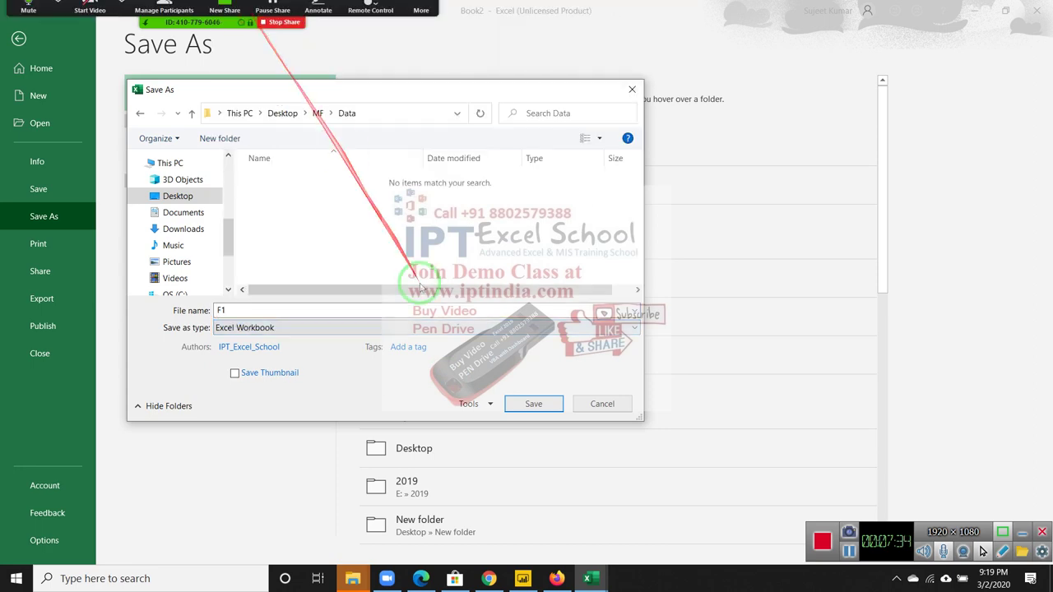
left_click(533, 404)
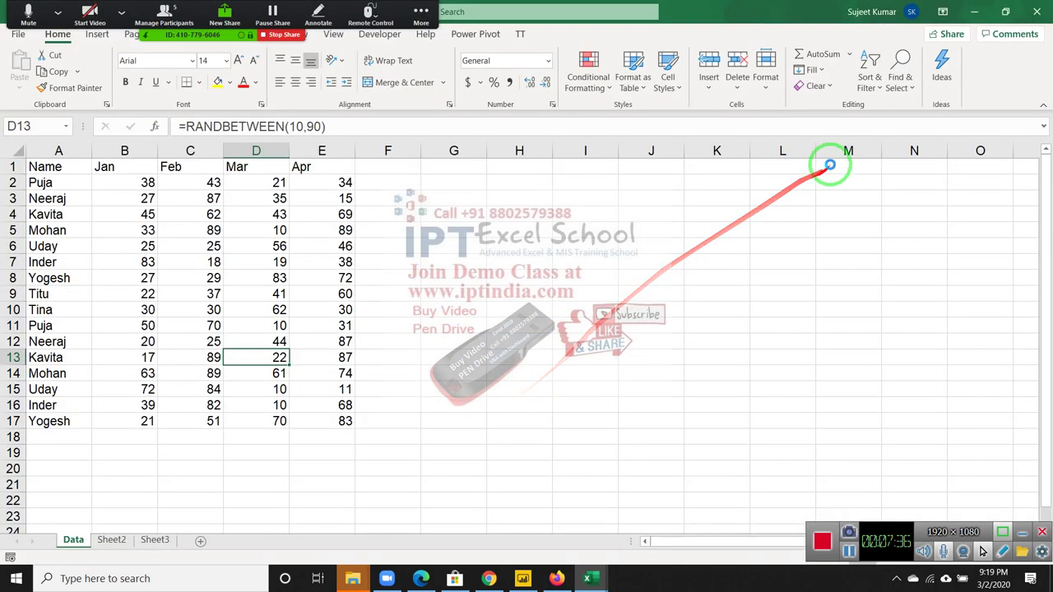
left_click(1039, 11)
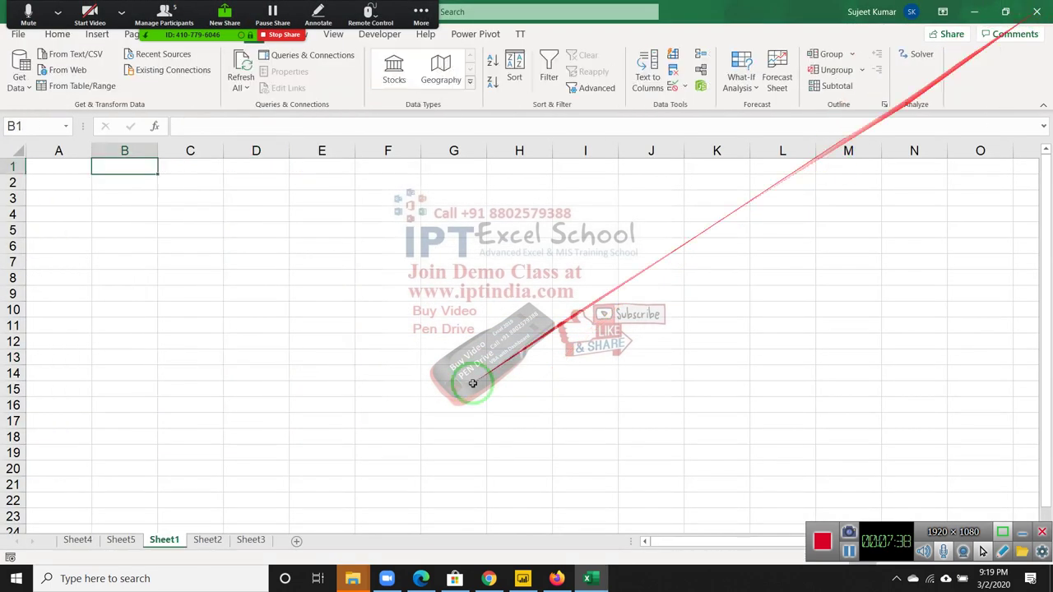
Step: In File Explorer, open MF\Data and make four copies of F1
mouse_move(352, 577)
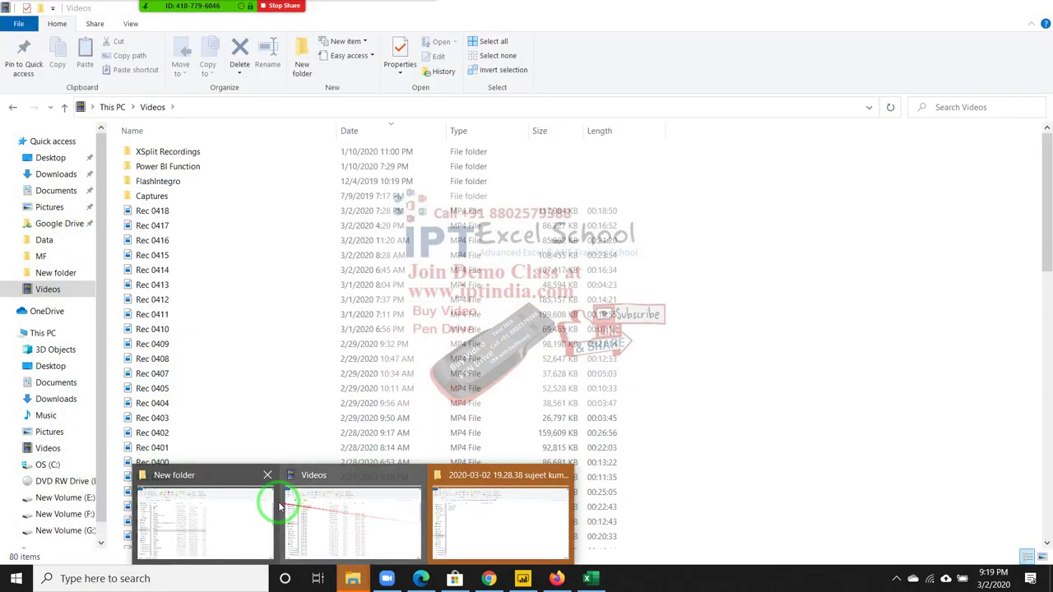
left_click(260, 506)
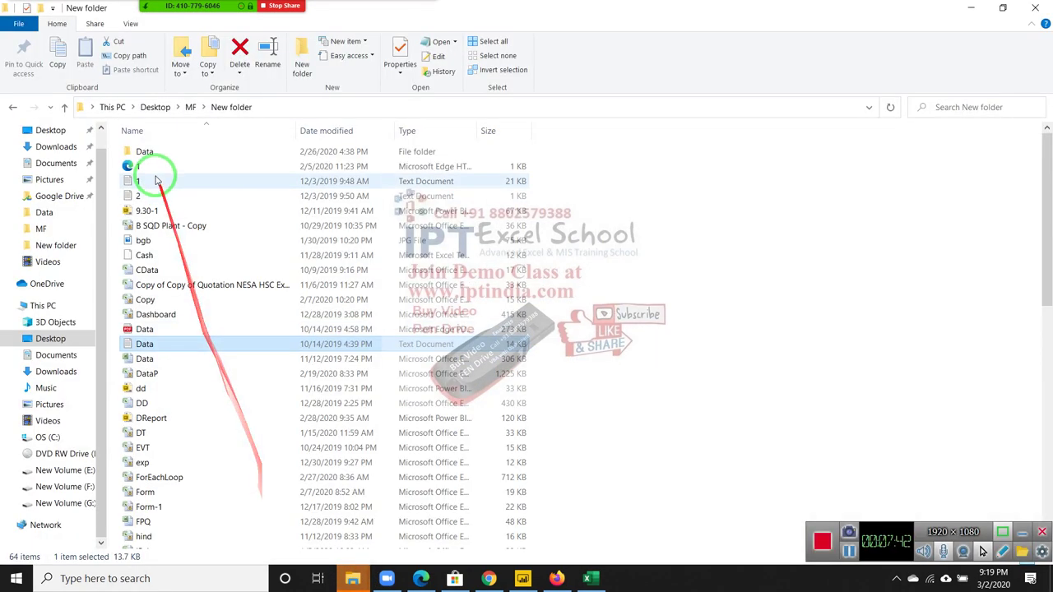
left_click(190, 107)
double_click(163, 152)
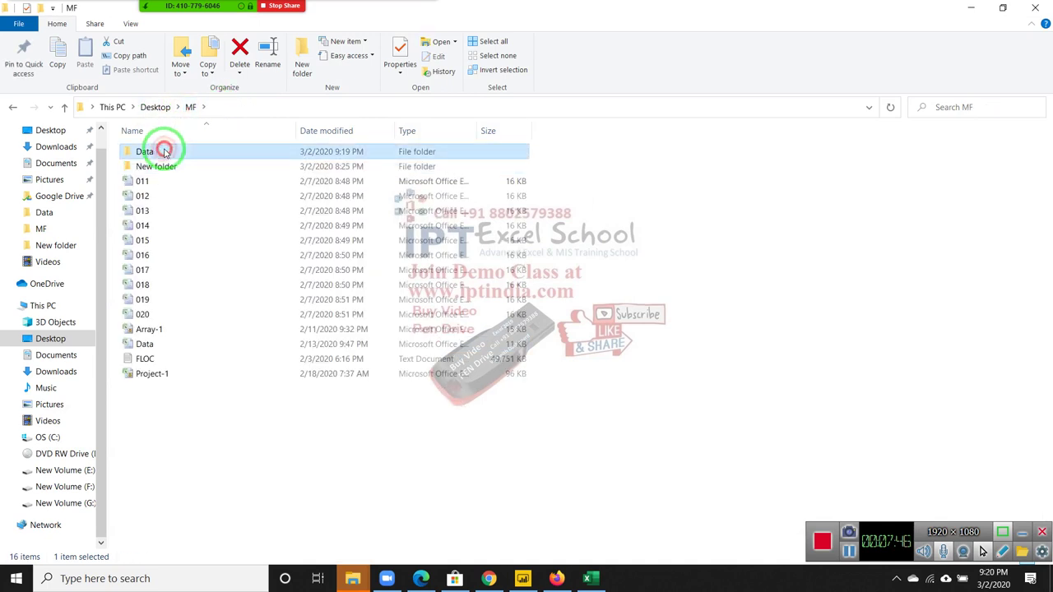
left_click(167, 157)
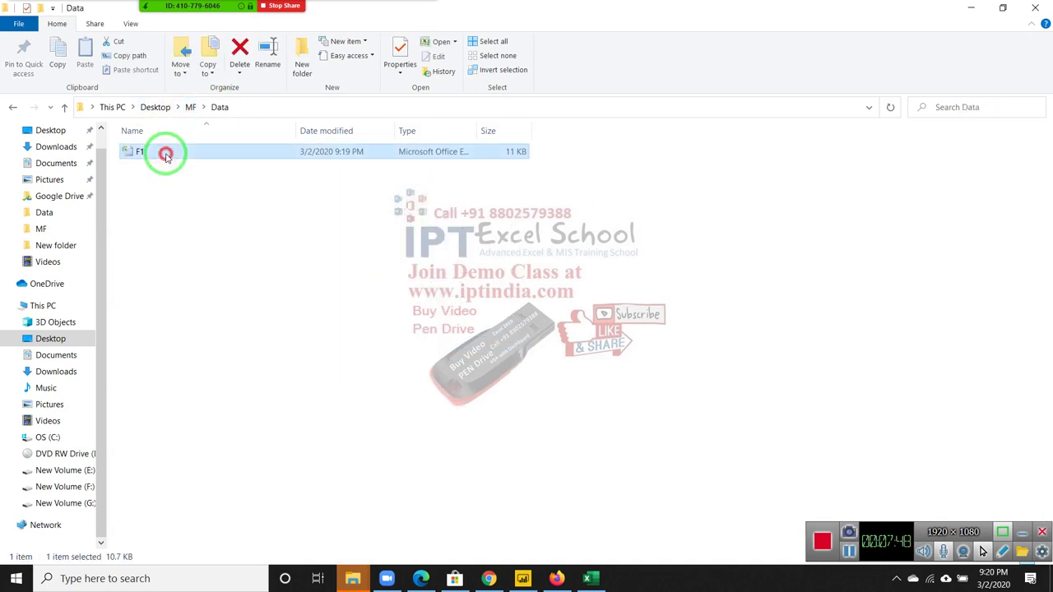
mouse_move(166, 156)
left_mouse_down()
mouse_move(173, 181)
mouse_move(172, 157)
left_mouse_up()
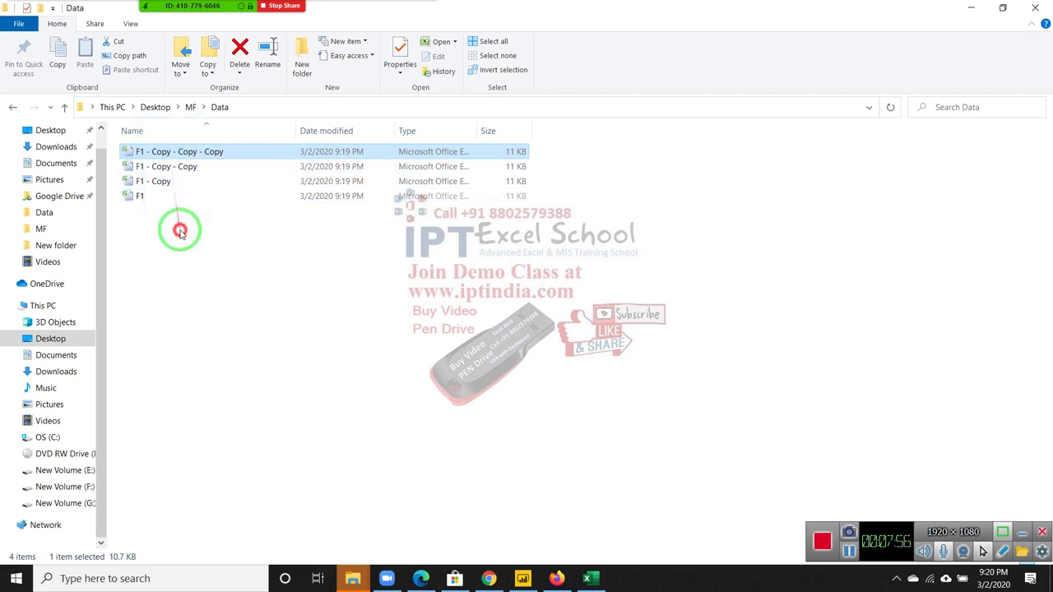
left_click_drag(149, 151, 179, 245)
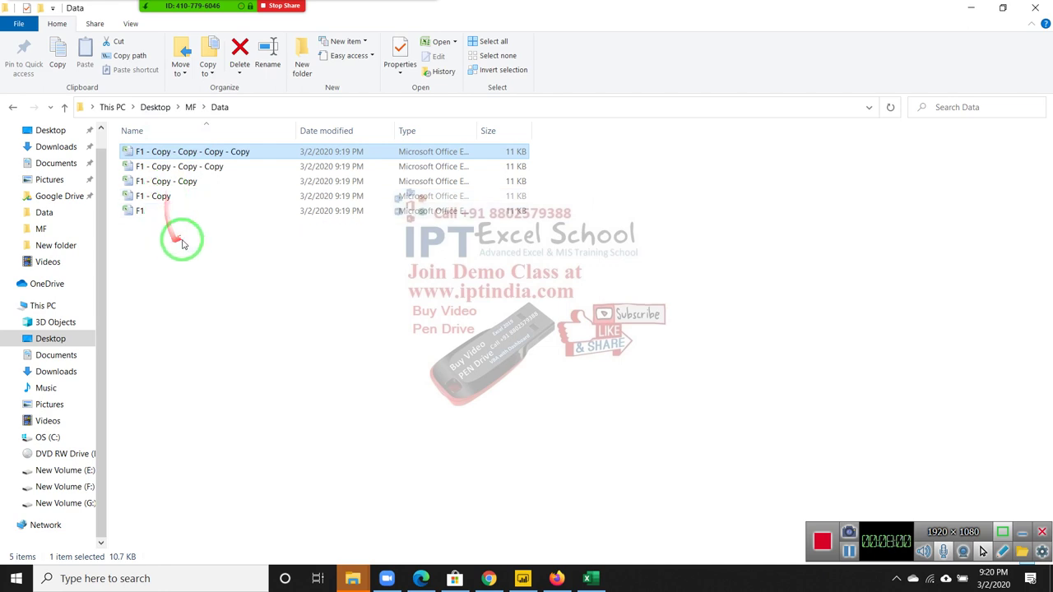
Step: Rename the first two copies of F1 to F2 and F3
left_click(159, 200)
left_click(160, 200)
type("F2")
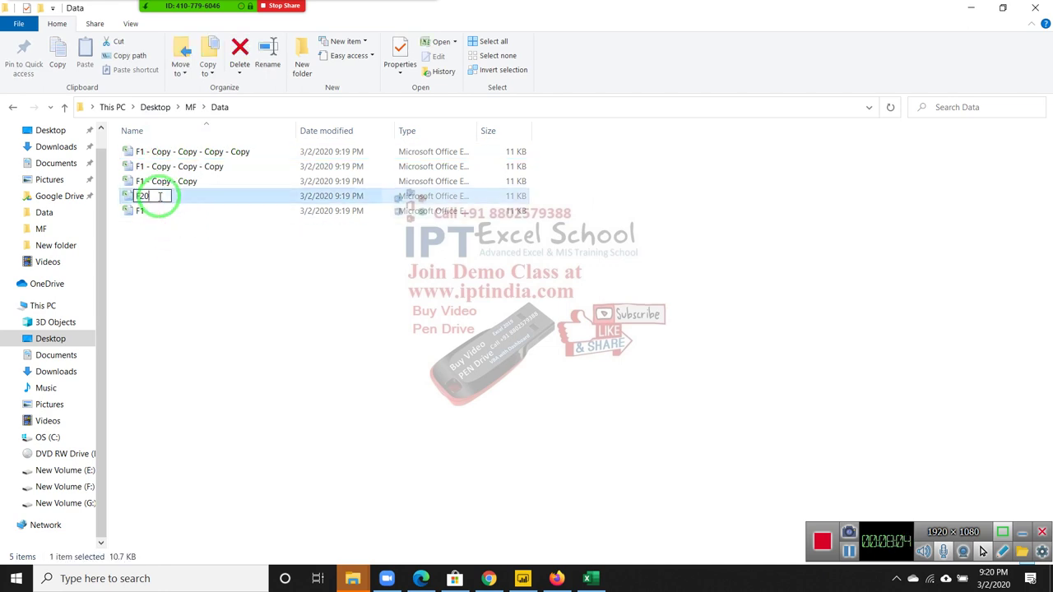
key("Return")
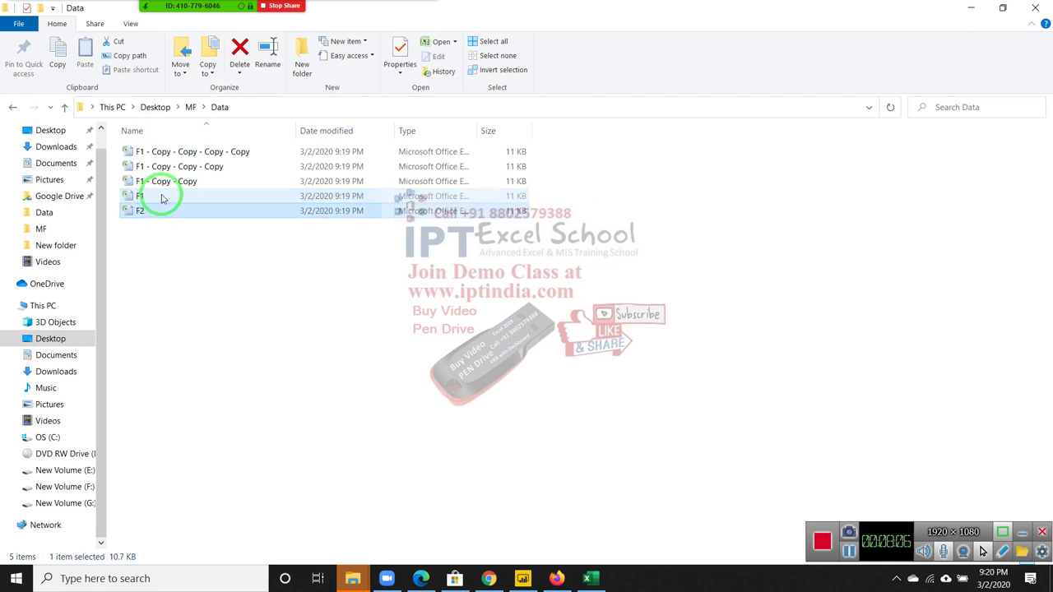
left_click(162, 183)
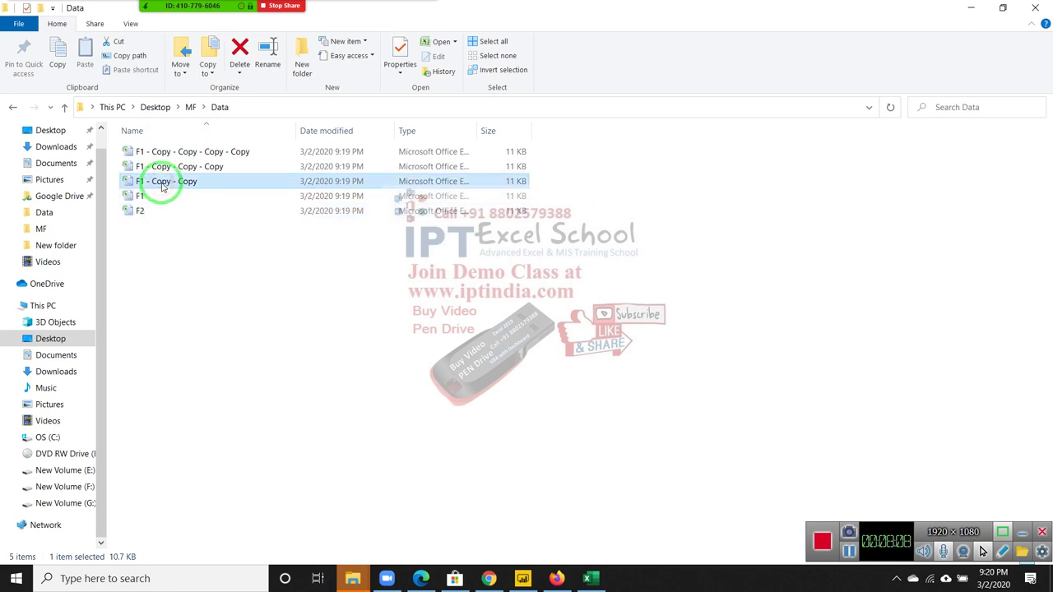
left_click(162, 187)
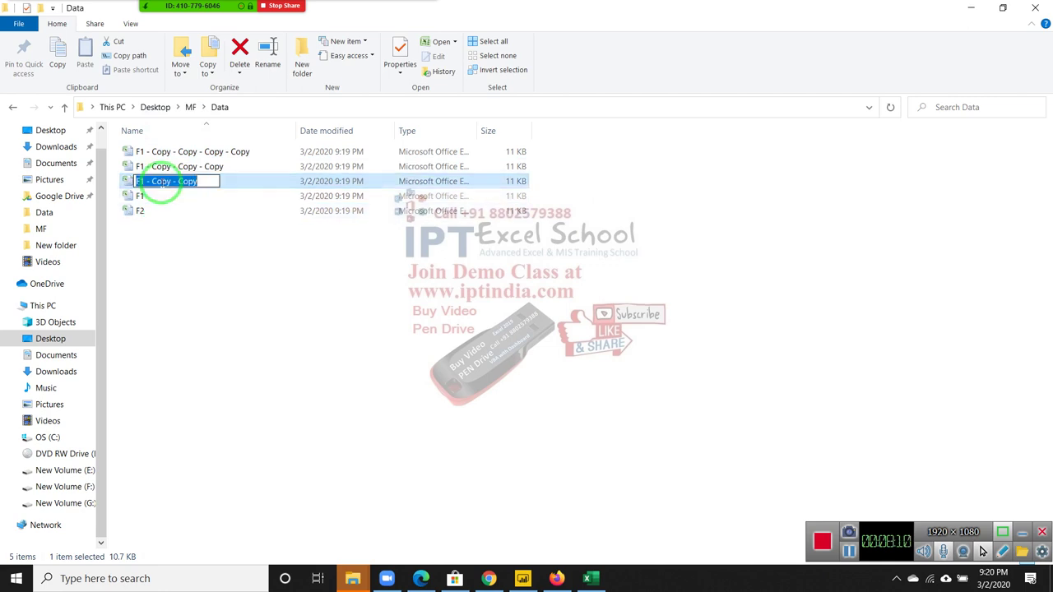
type("F3")
key("Return")
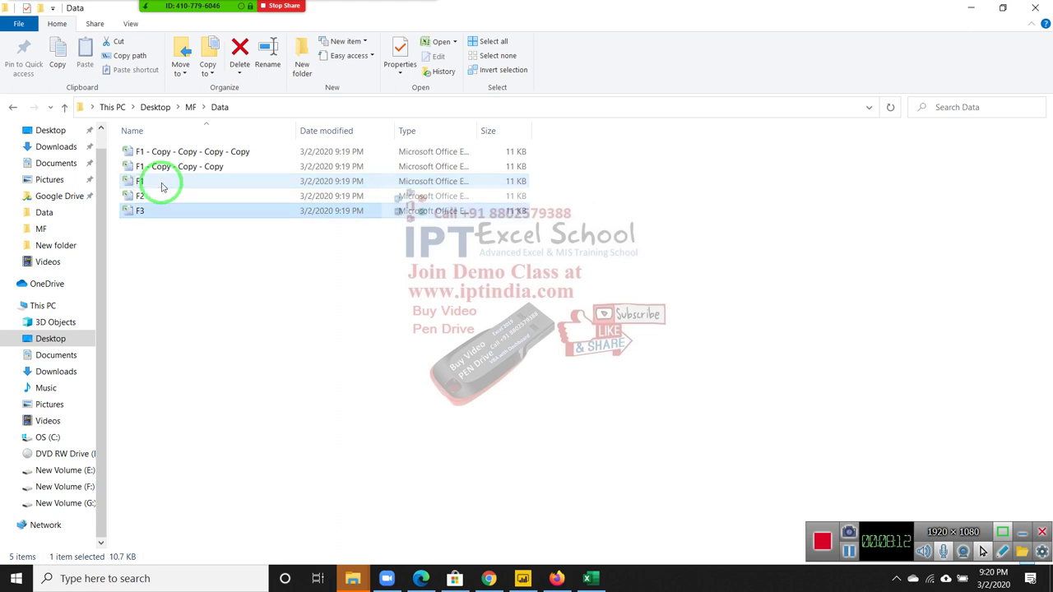
Step: Rename the remaining two copies to F4 and F5
left_click(142, 168)
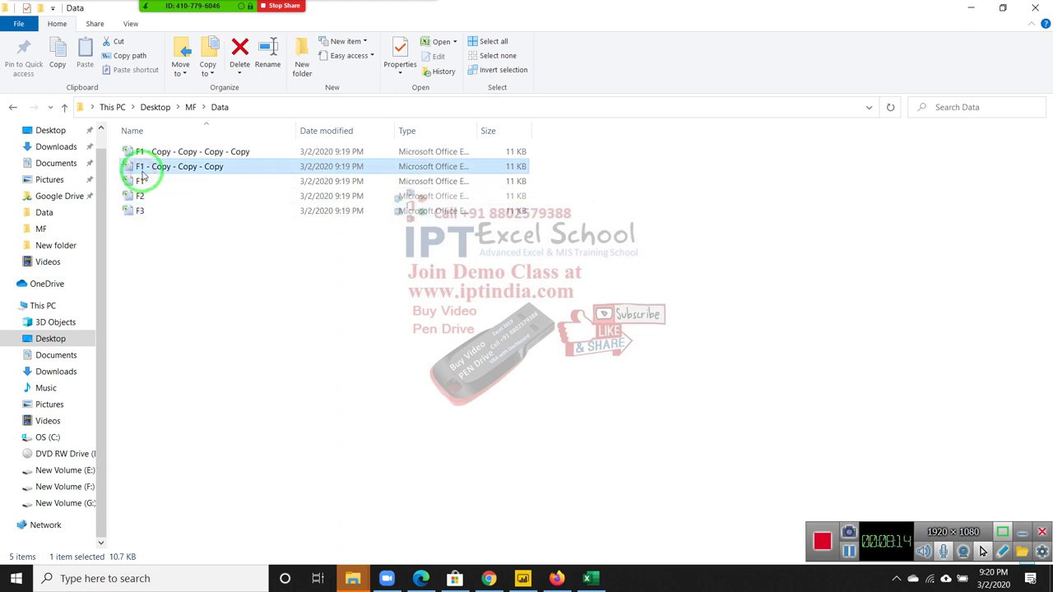
left_click(141, 172)
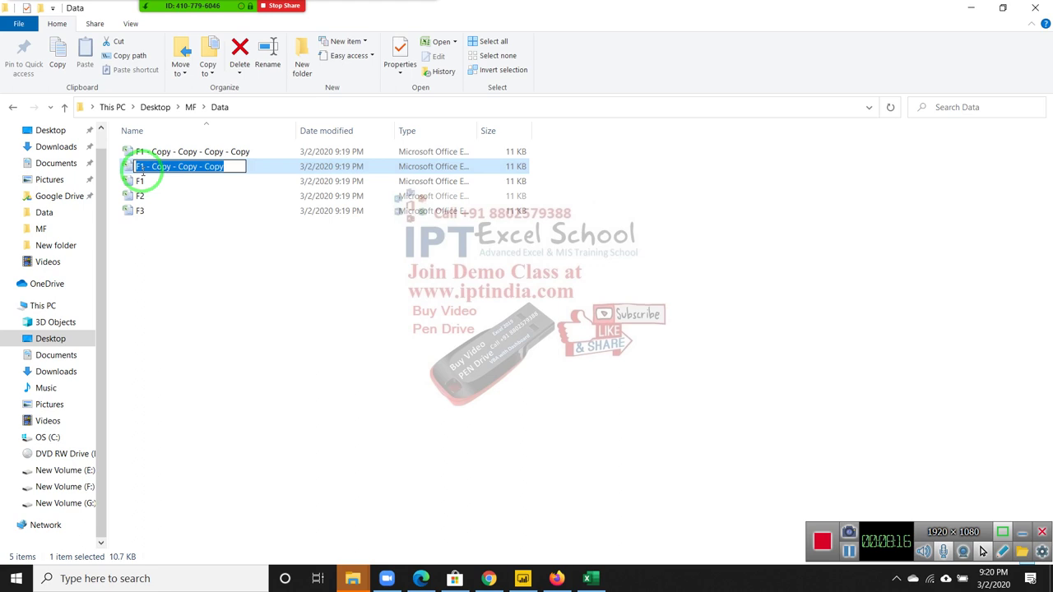
type("F4")
key("Return")
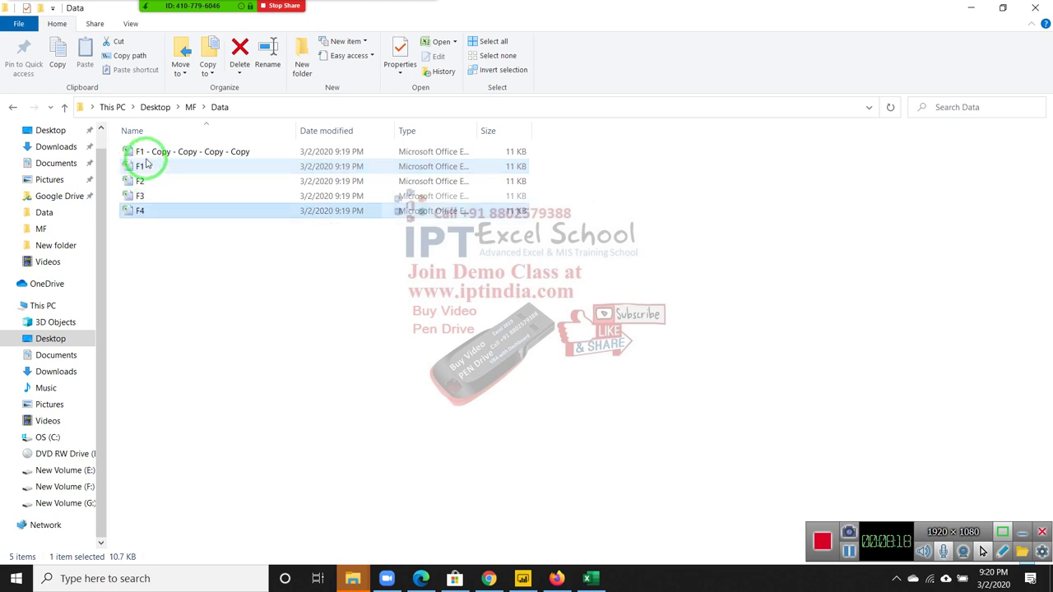
left_click(149, 152)
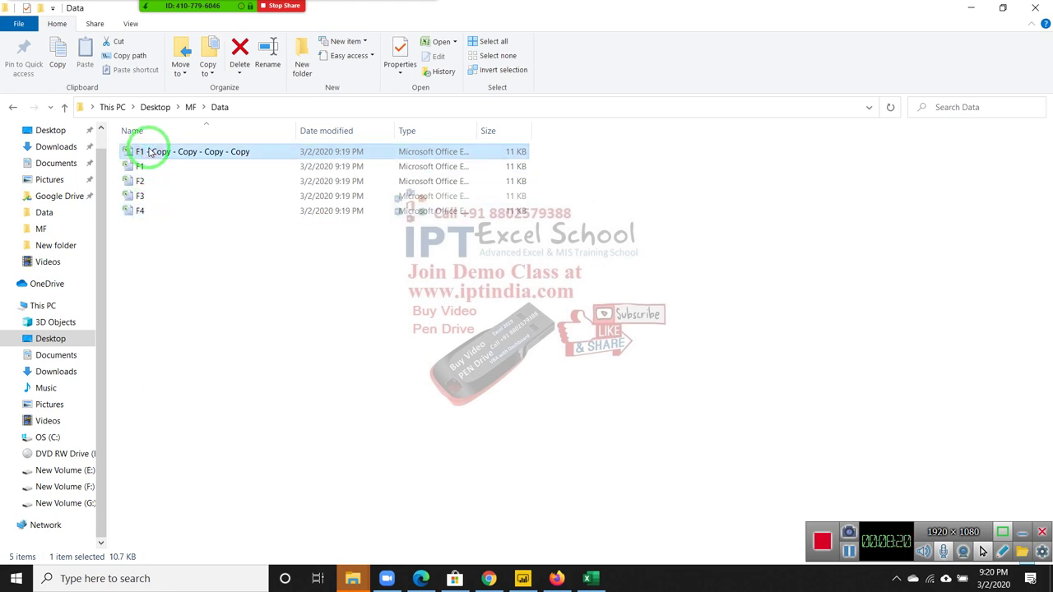
left_click(149, 152)
type("F5")
key("Return")
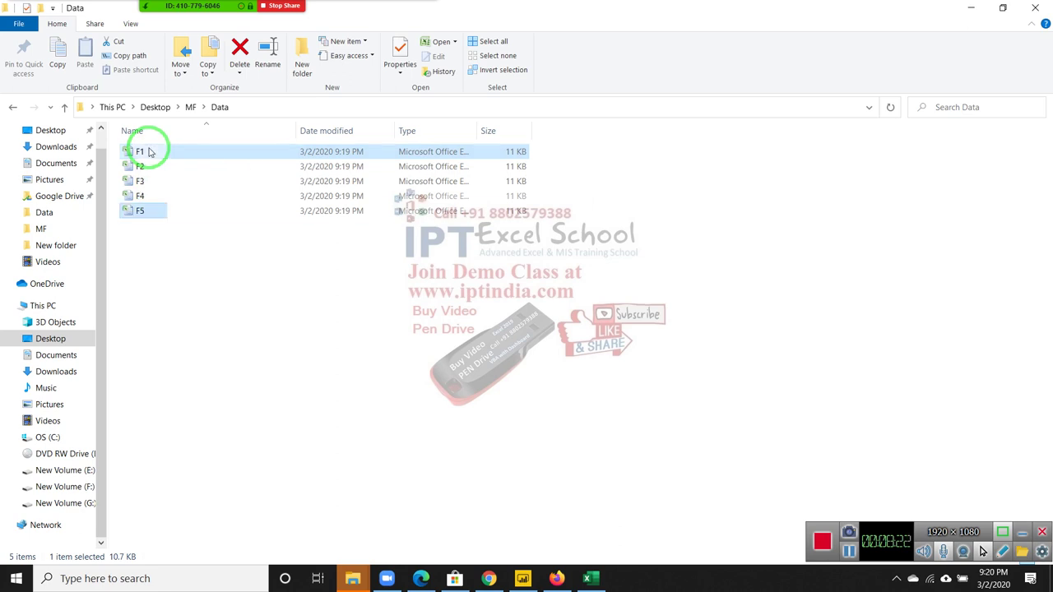
Step: Close File Explorer and start a From Folder import from Get Data in Excel
left_click(1045, 9)
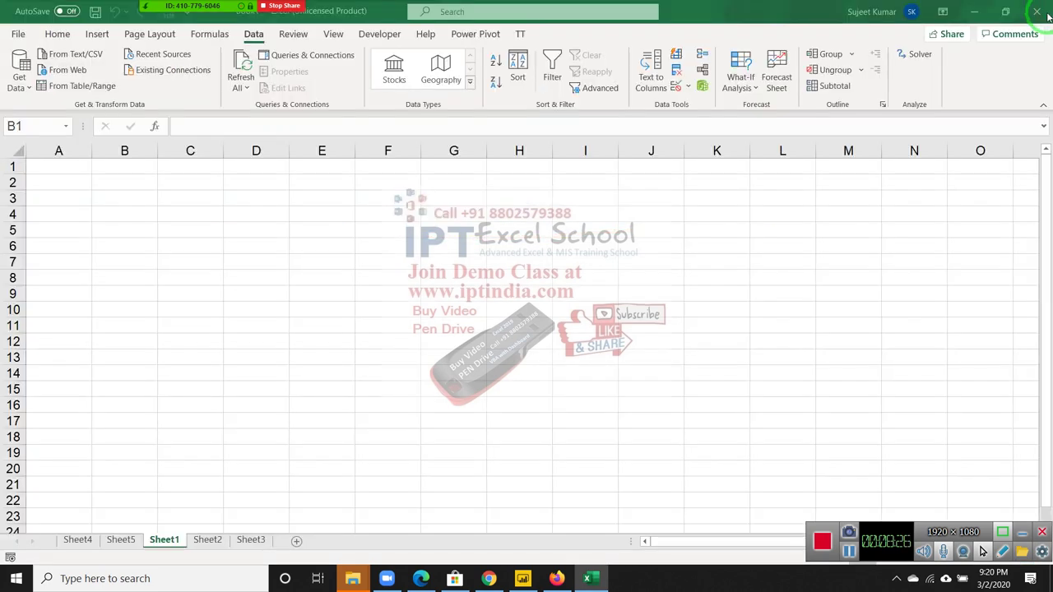
left_click(314, 308)
left_click(55, 170)
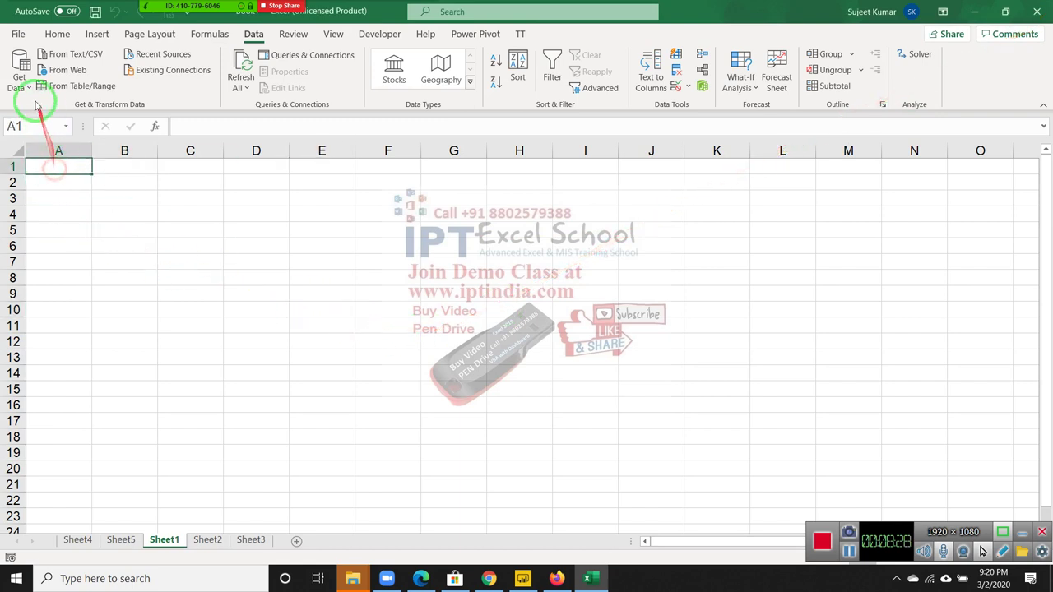
left_click(19, 74)
mouse_move(82, 112)
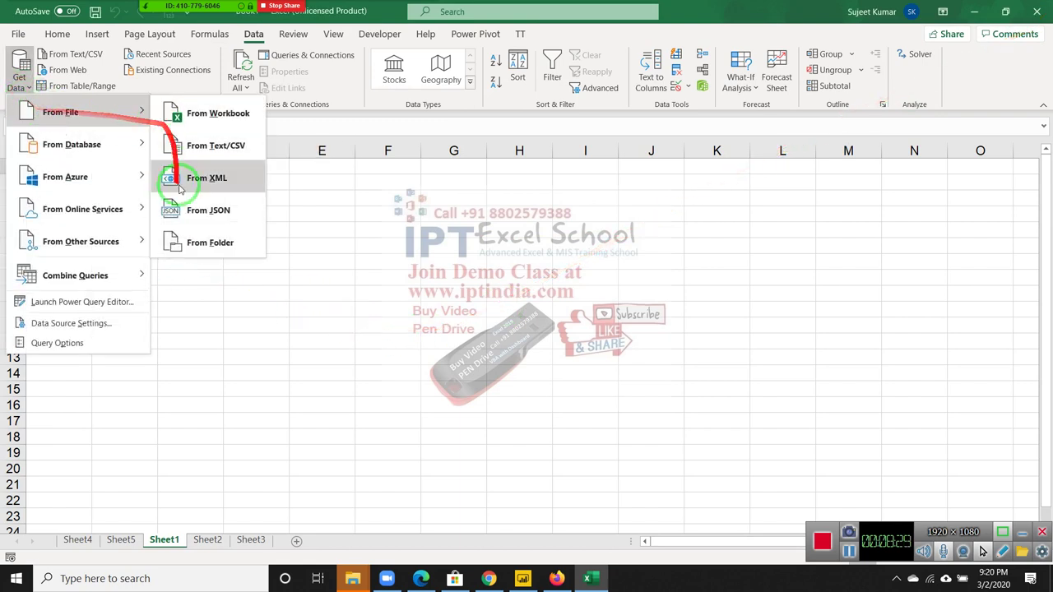
left_click(192, 241)
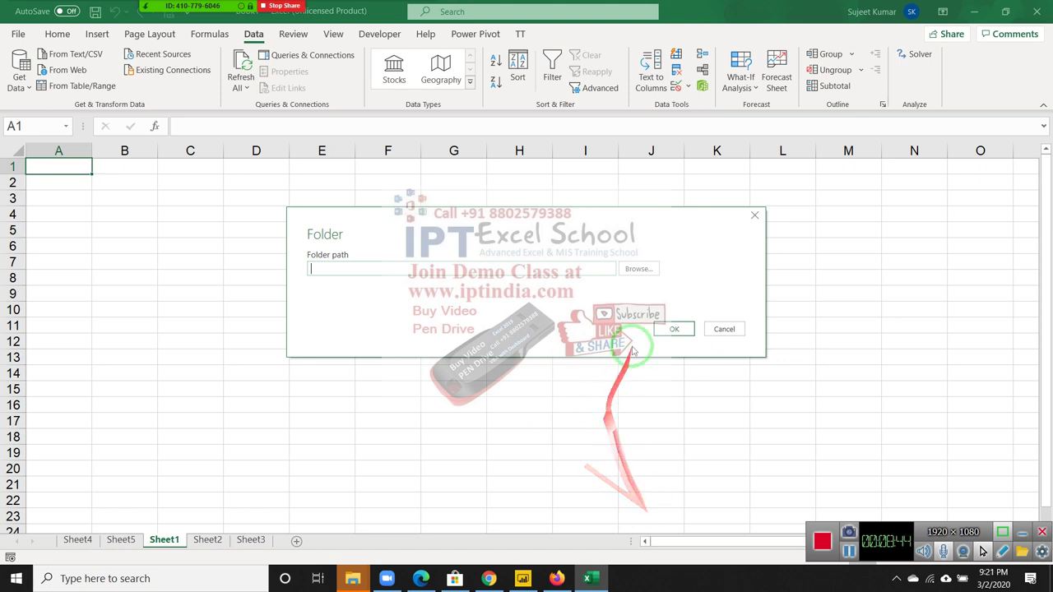
Step: Browse to the Desktop MF\Data folder and accept it as the import path
left_click(639, 269)
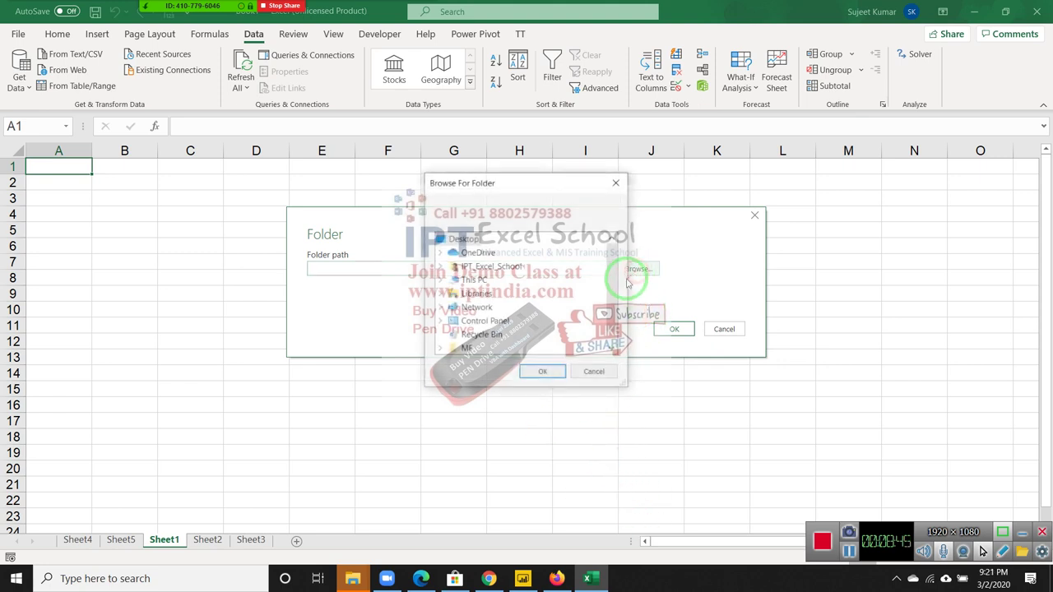
double_click(471, 349)
left_click(482, 322)
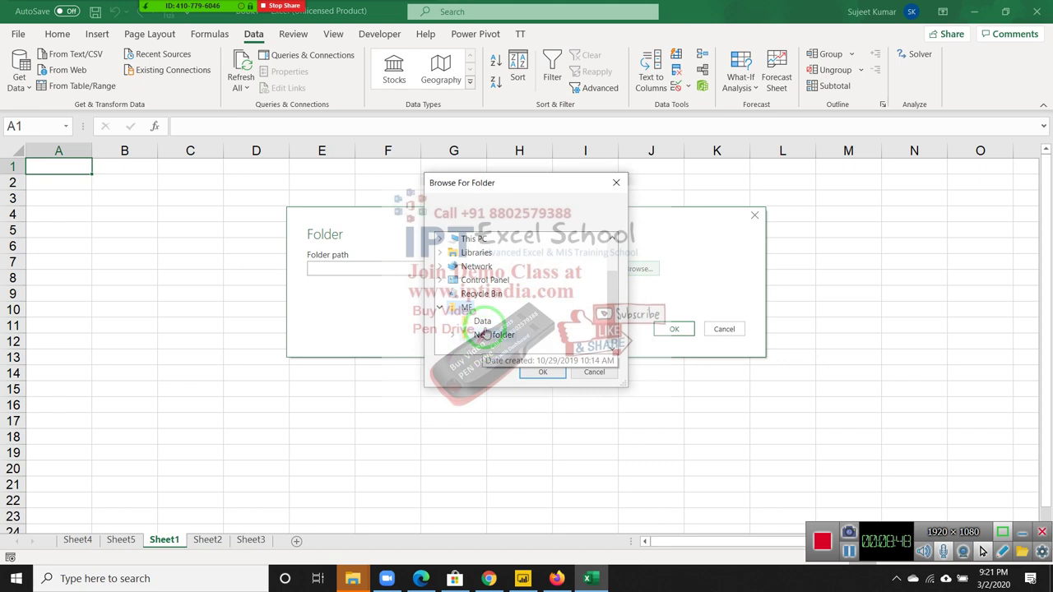
left_click(542, 373)
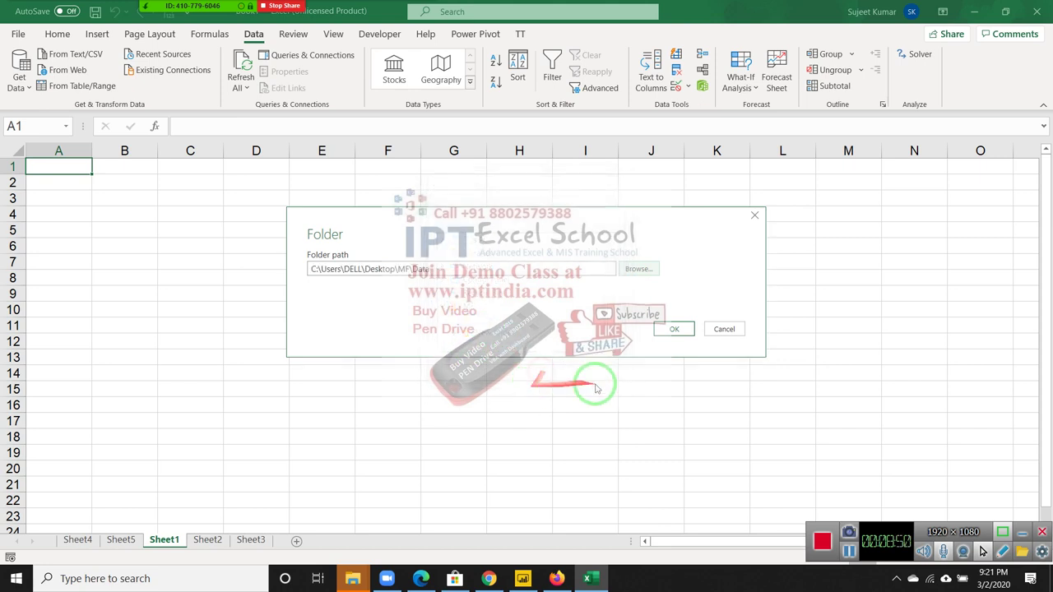
left_click(676, 329)
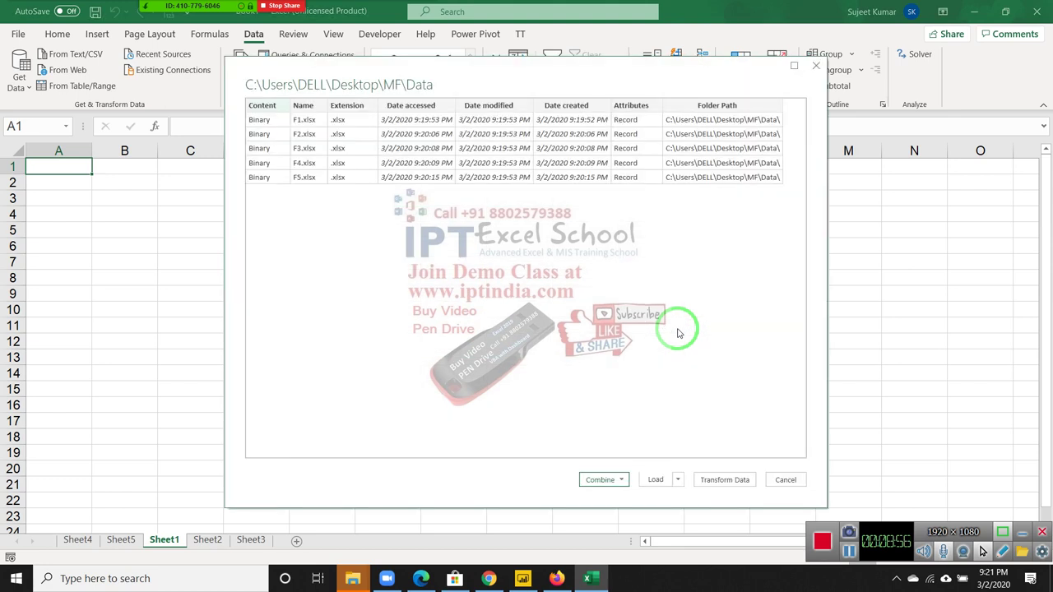
Step: Choose Combine & Load for the five MF\Data workbooks
left_click(623, 483)
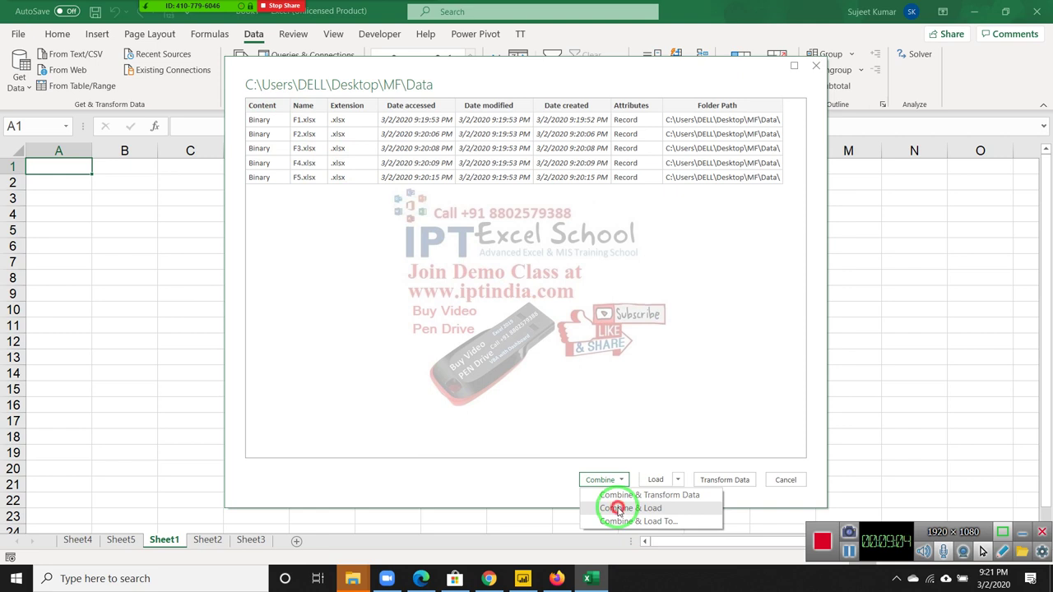
left_click(619, 510)
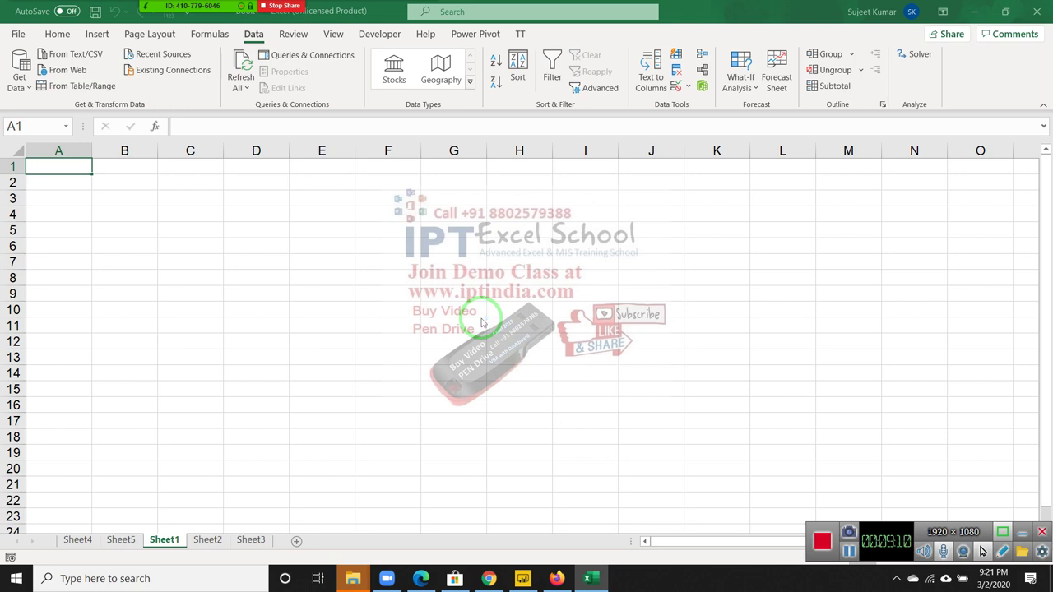
Step: Combine the files using First file as the sample and its Data sheet, then confirm
left_click(297, 207)
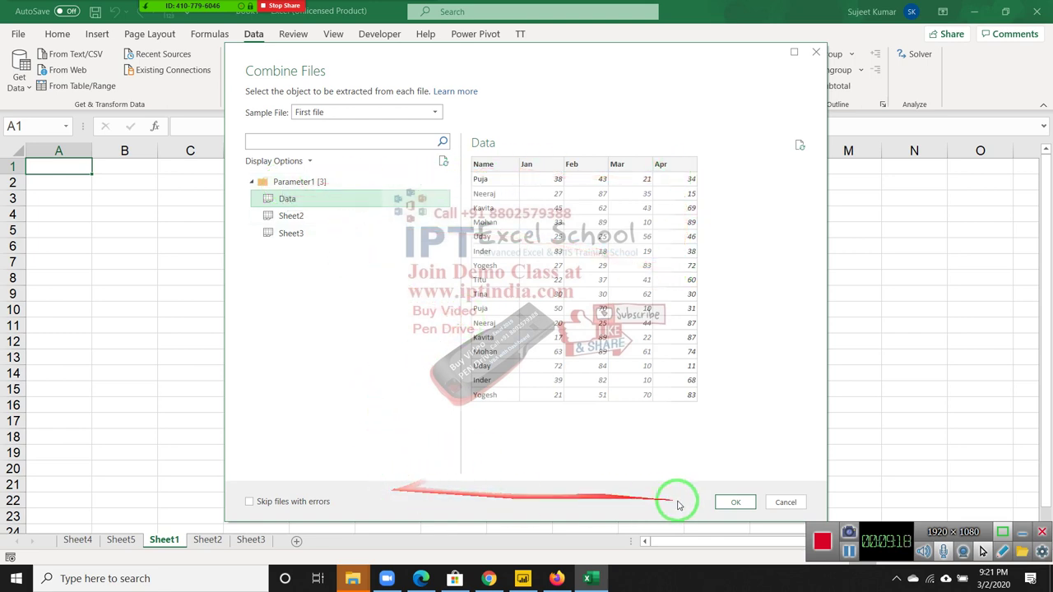
left_click(312, 114)
left_click(309, 140)
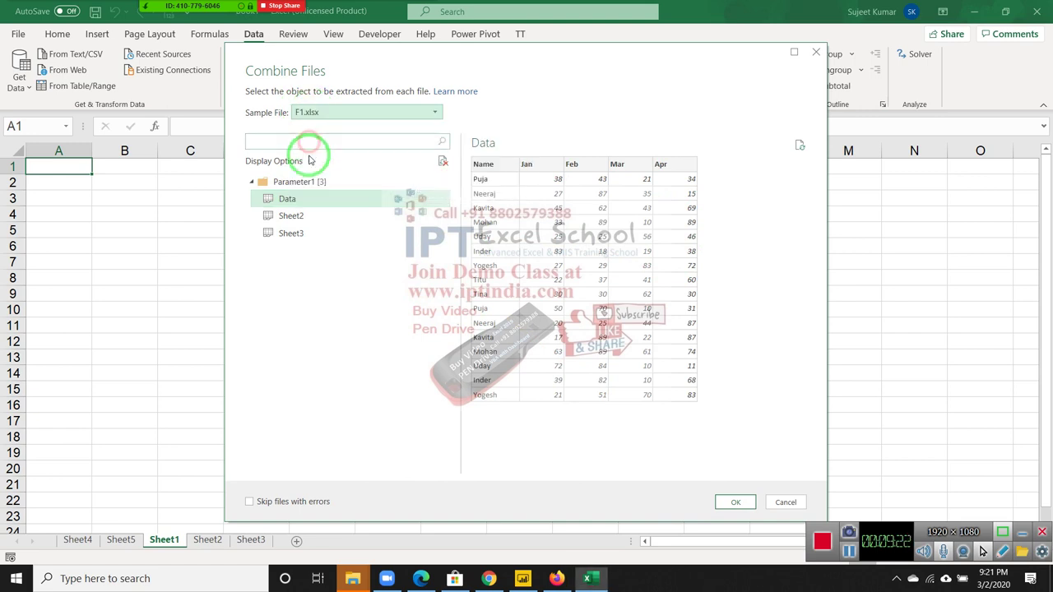
left_click(297, 199)
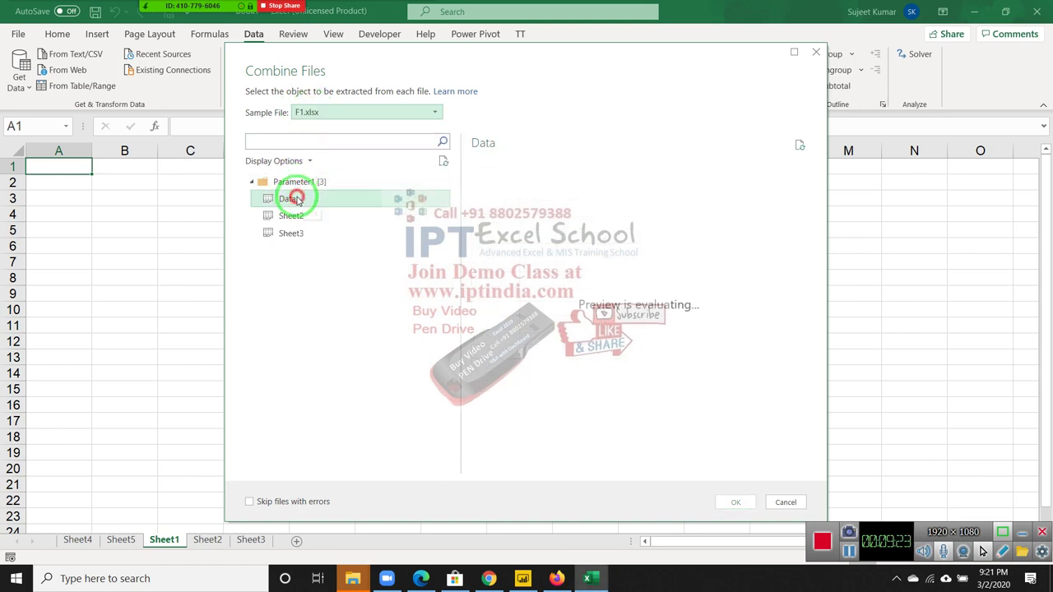
left_click(335, 113)
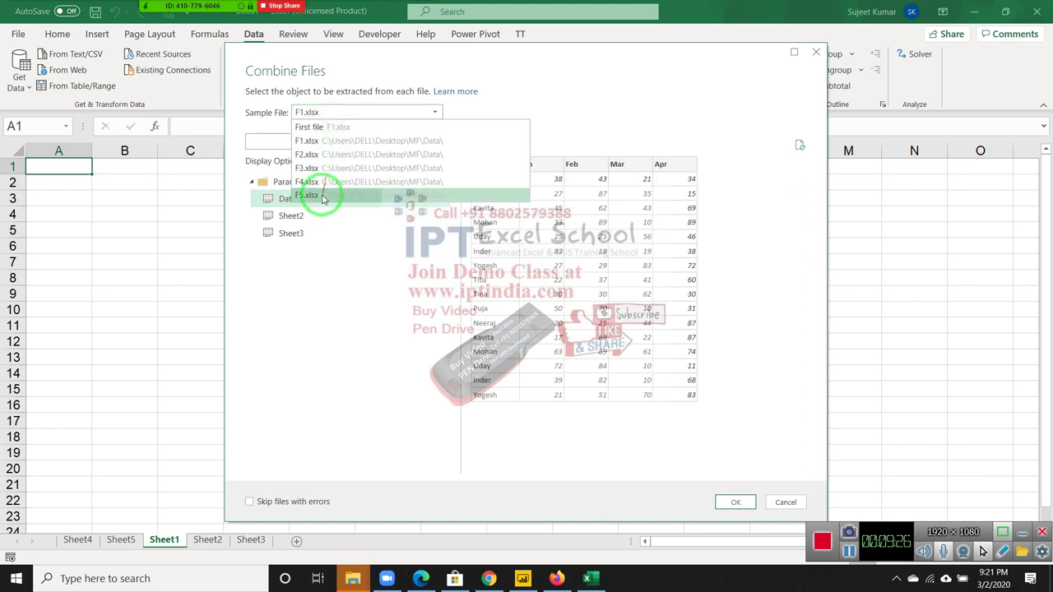
left_click(321, 130)
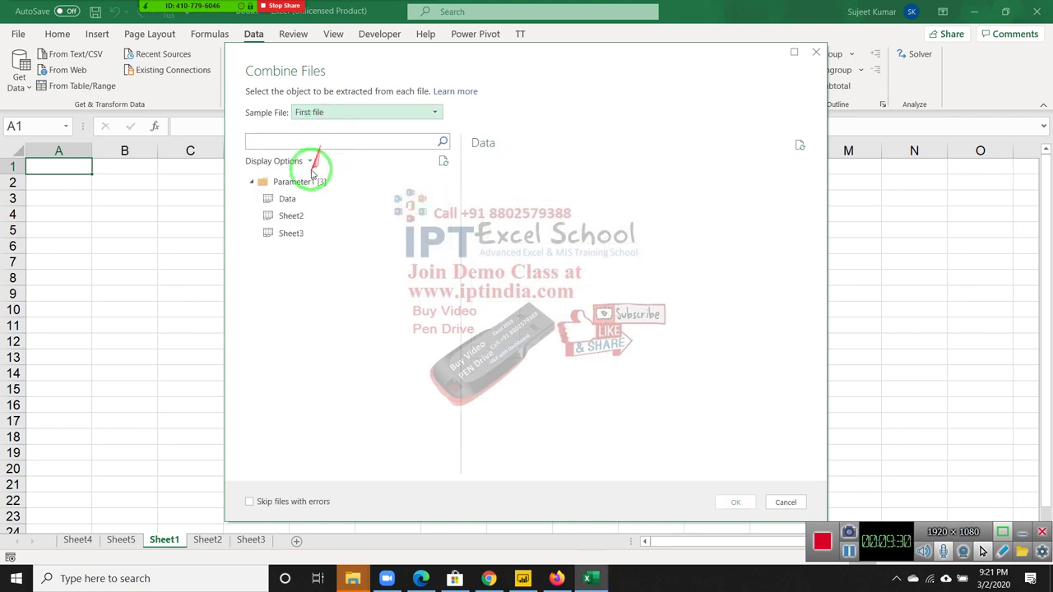
left_click(294, 194)
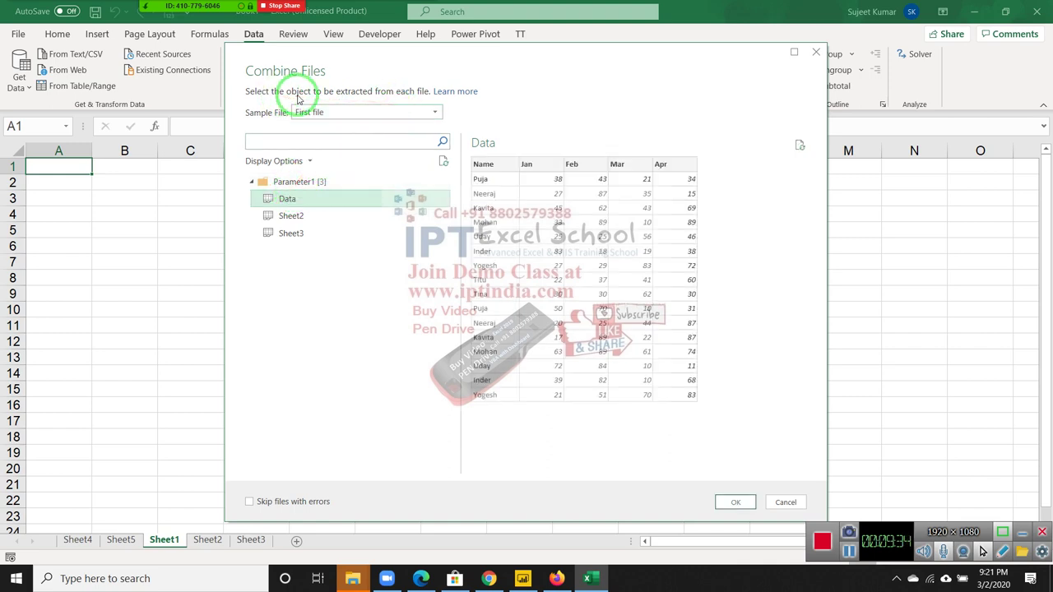
left_click(313, 182)
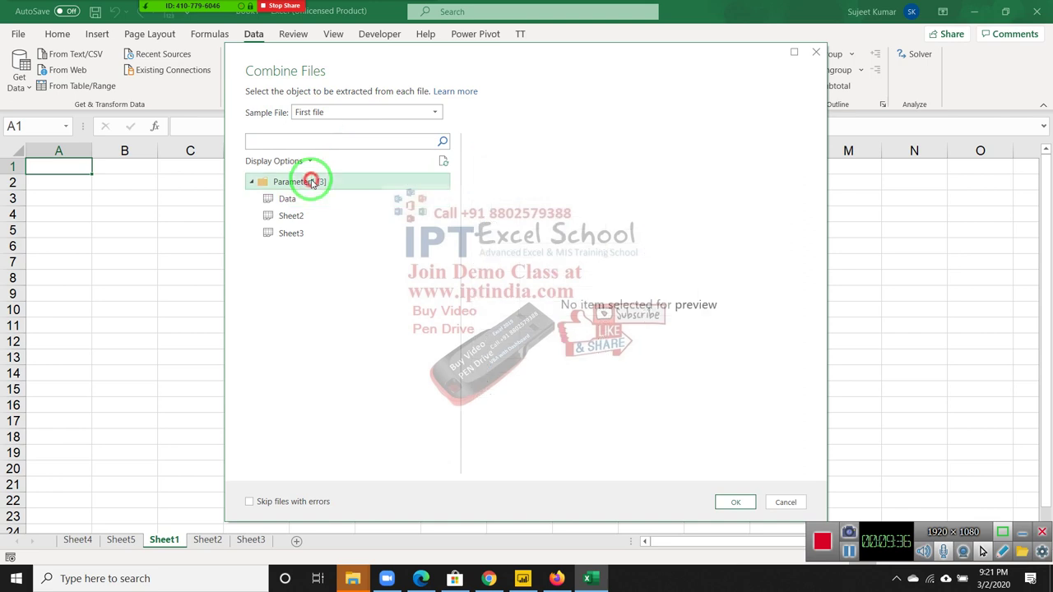
left_click(287, 198)
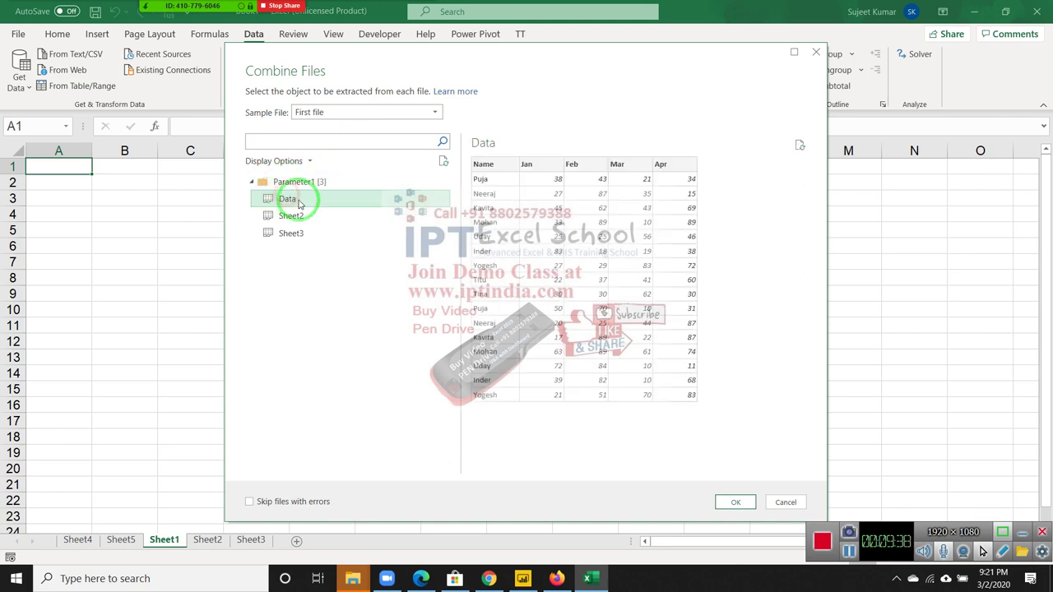
left_click(735, 502)
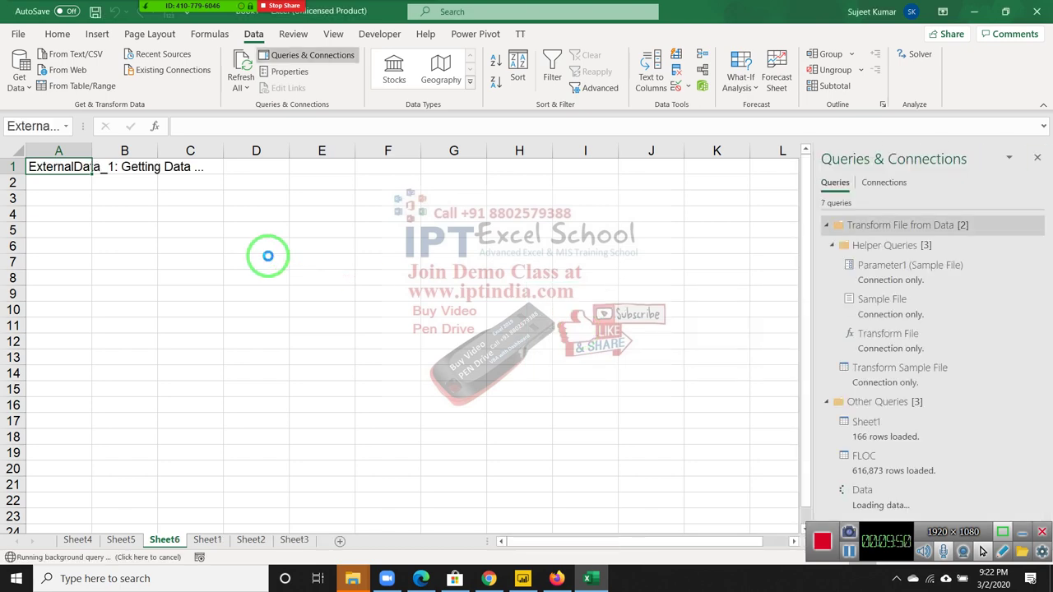
Step: Scroll through the 80-row Data table on Sheet6, checking the Source.Name rows from F1.xlsx to F5.xlsx
scroll(190, 290, "down", 5)
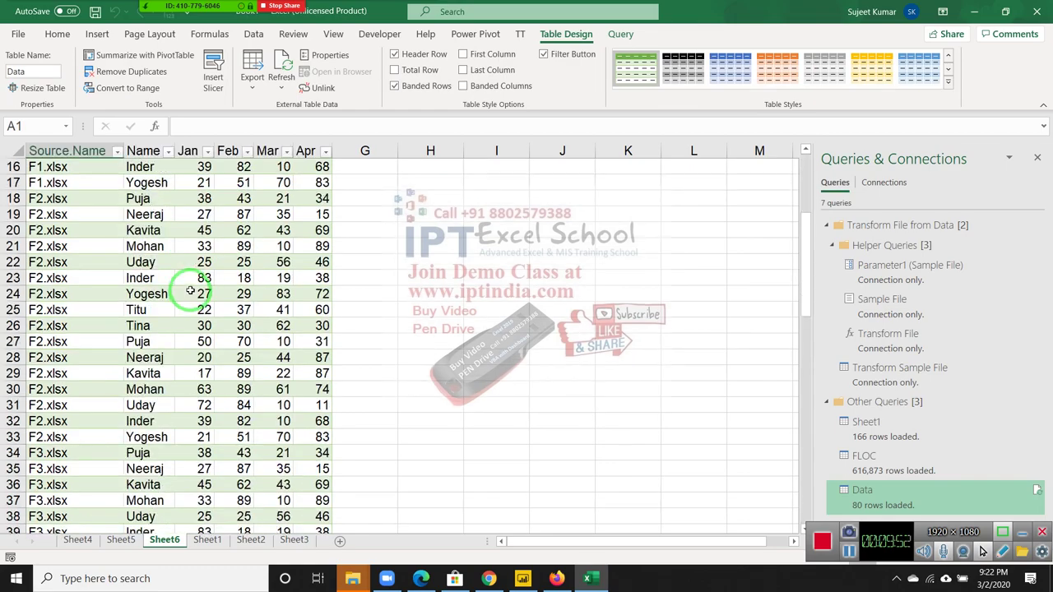
scroll(190, 291, "down", 5)
scroll(190, 292, "down", 5)
scroll(190, 297, "down", 10)
scroll(190, 301, "up", 4)
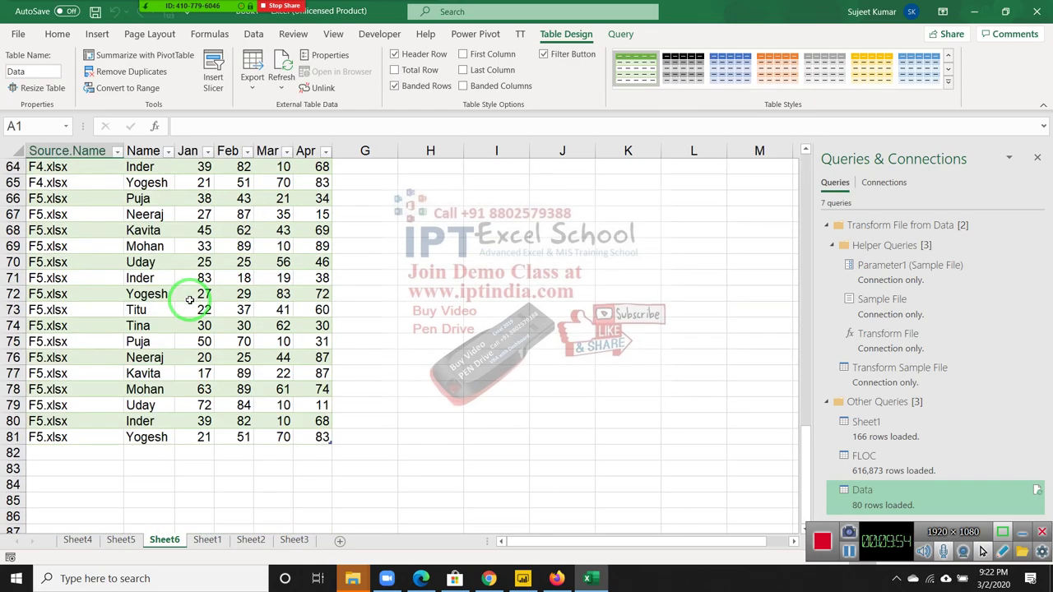
scroll(206, 411, "up", 4)
scroll(212, 417, "up", 6)
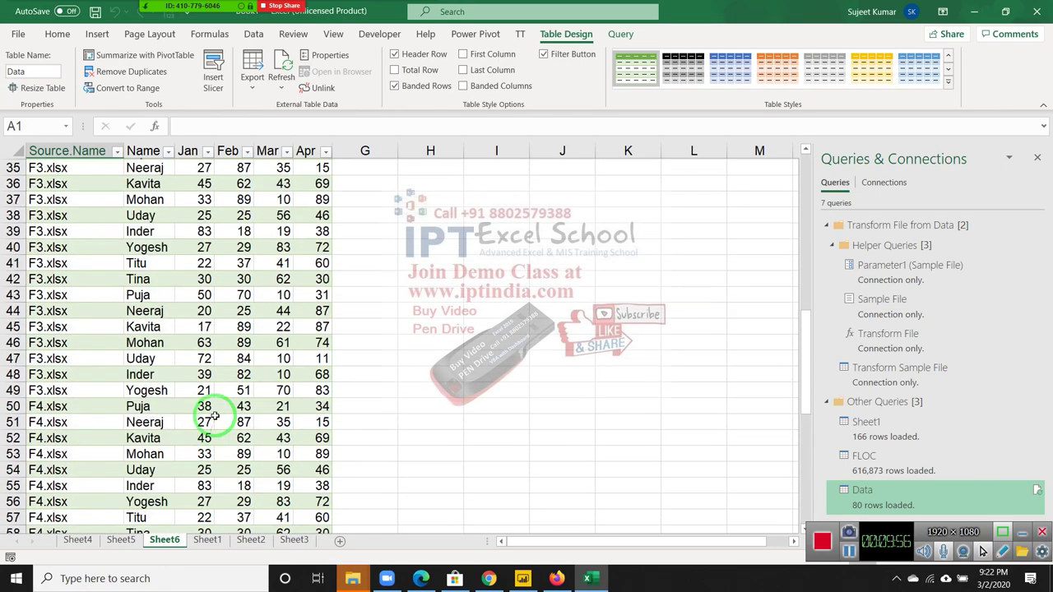
scroll(213, 417, "up", 7)
scroll(212, 417, "up", 3)
scroll(213, 418, "up", 1)
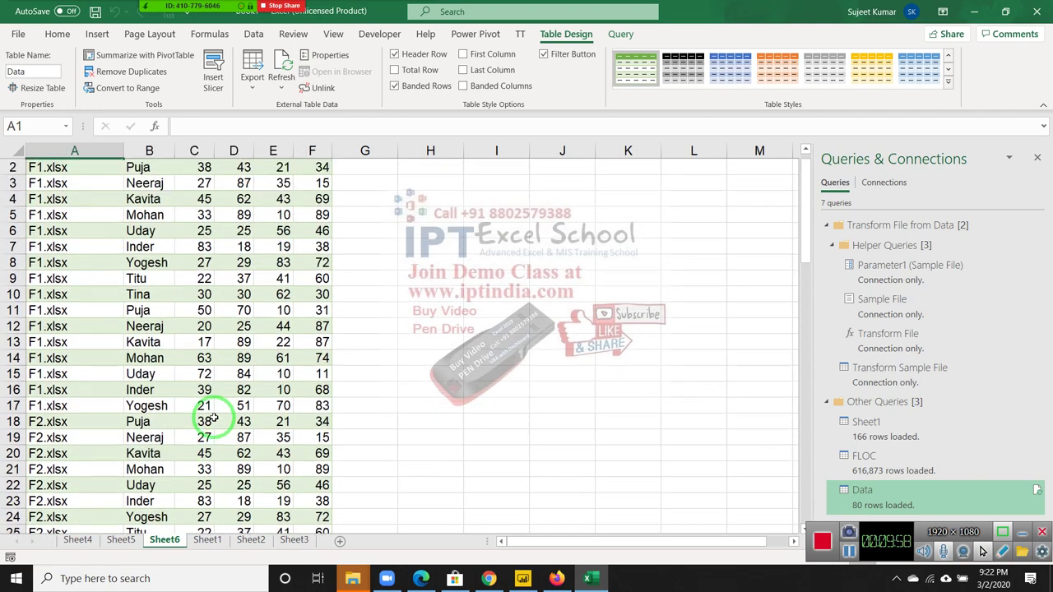
scroll(212, 417, "up", 1)
scroll(213, 417, "down", 1)
scroll(211, 419, "up", 6)
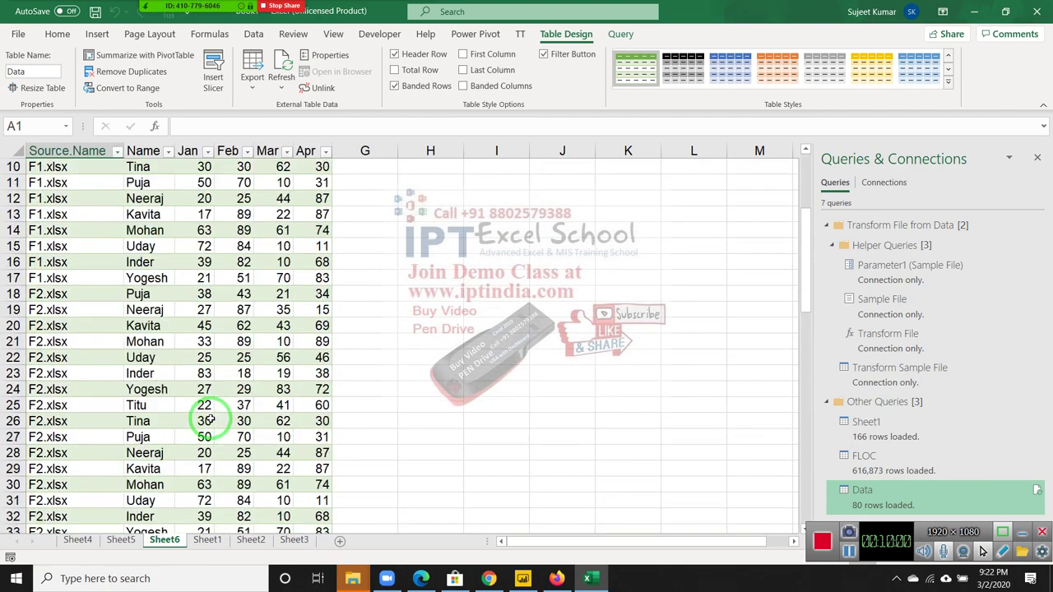
scroll(211, 419, "up", 3)
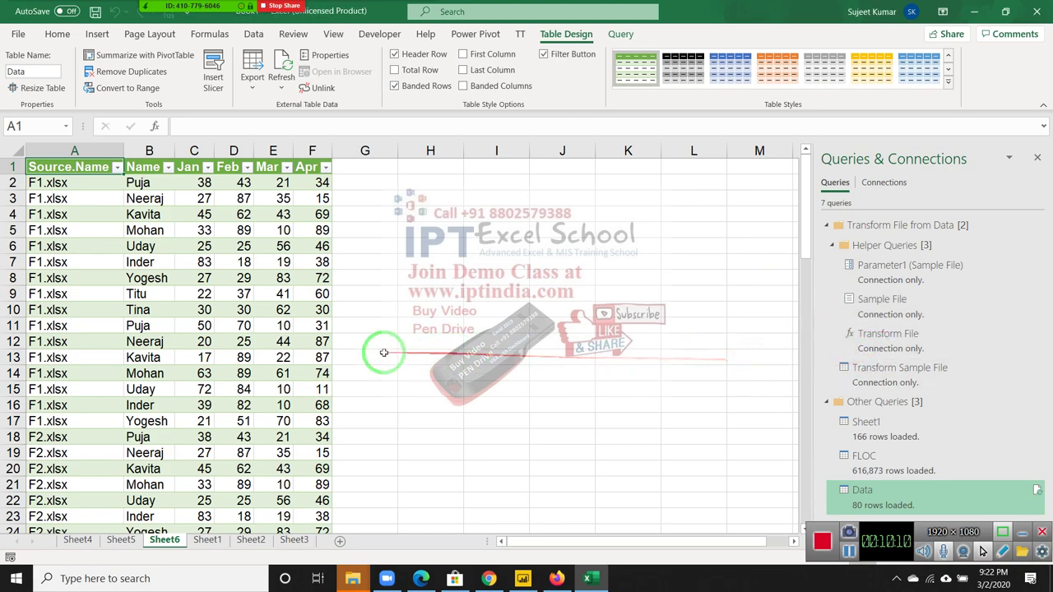
scroll(269, 362, "down", 2)
scroll(268, 363, "down", 3)
scroll(268, 362, "down", 3)
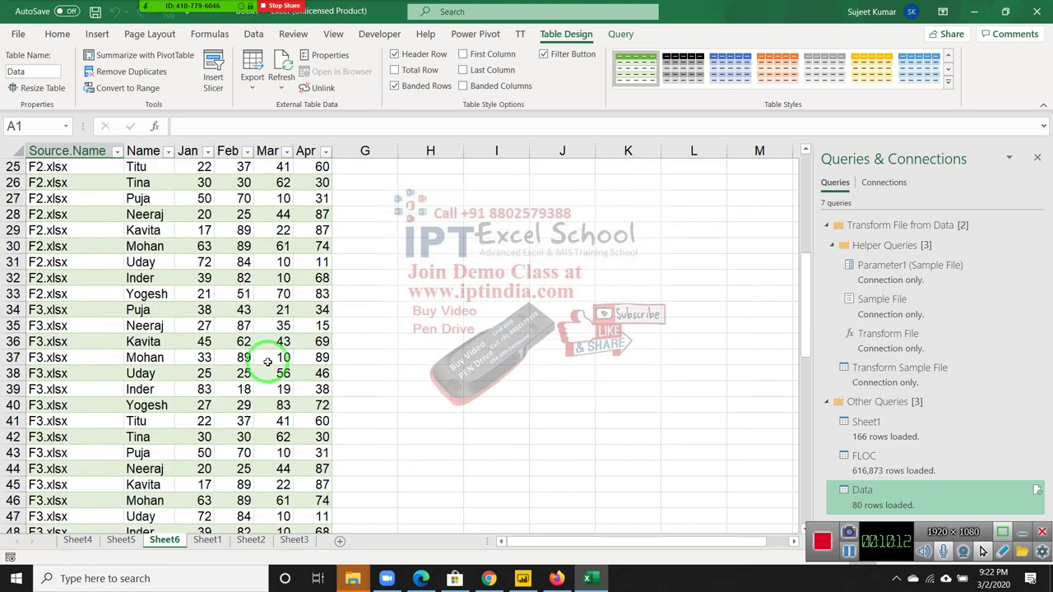
scroll(268, 362, "down", 4)
scroll(268, 362, "down", 3)
scroll(268, 360, "down", 2)
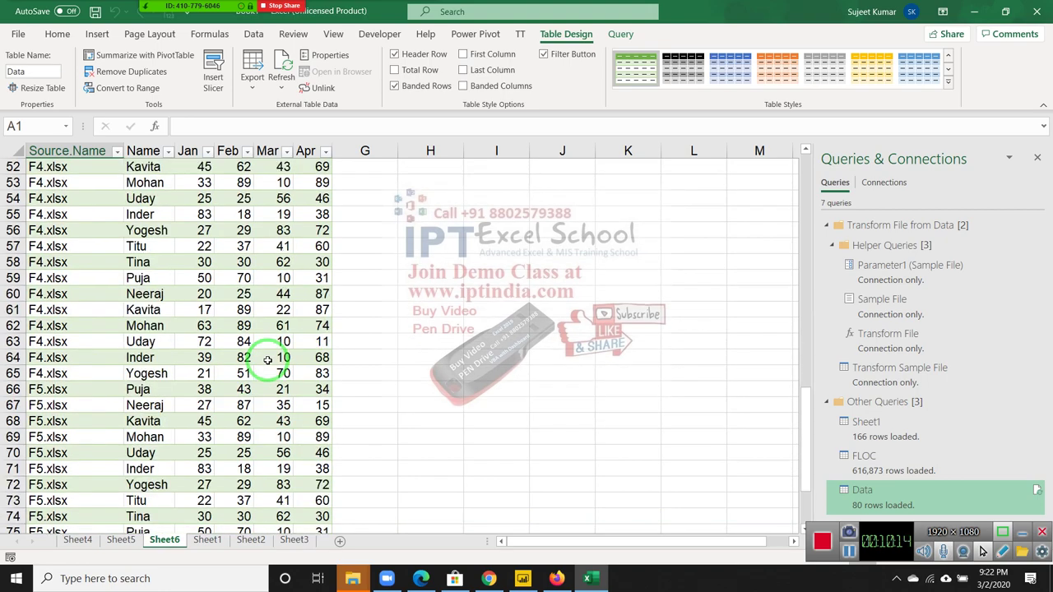
scroll(268, 359, "up", 7)
scroll(267, 329, "up", 9)
scroll(264, 304, "up", 1)
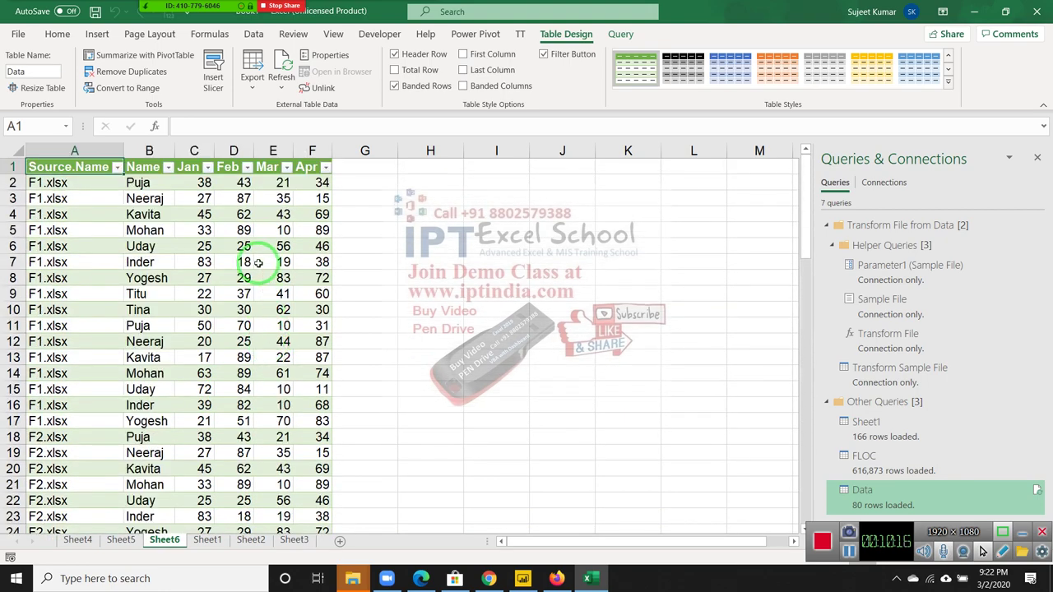
left_click(167, 24)
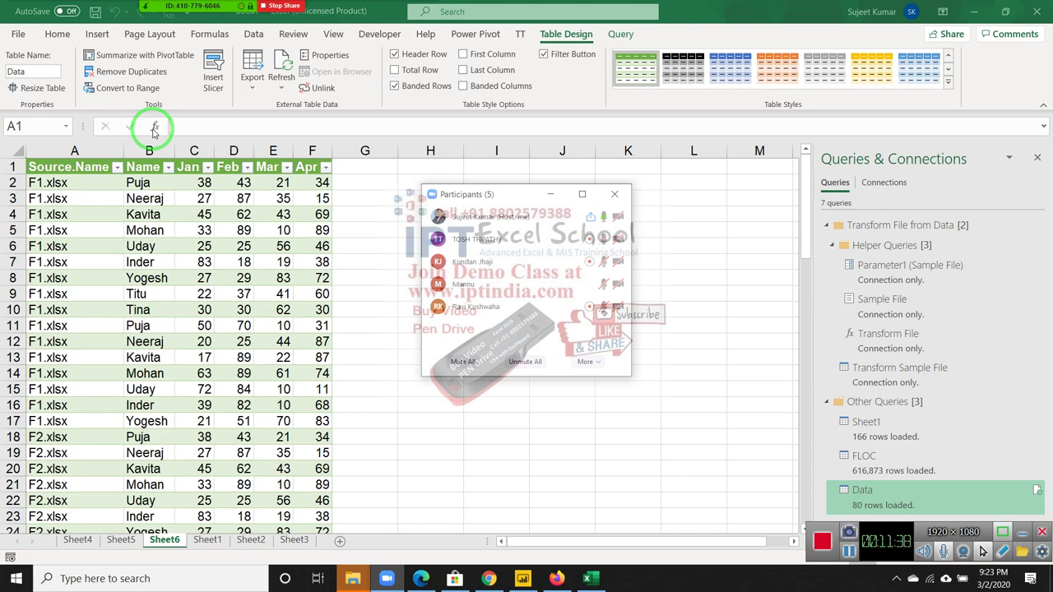
Step: Close the Queries & Connections pane, select cells F6 and F4, then switch to Sheet1
left_click(614, 195)
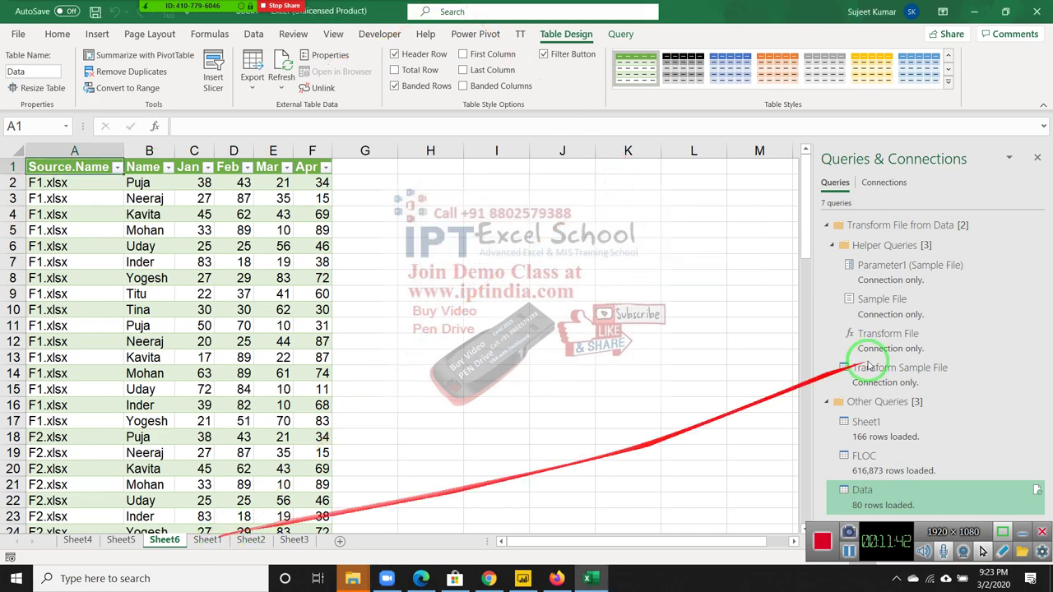
left_click(1036, 161)
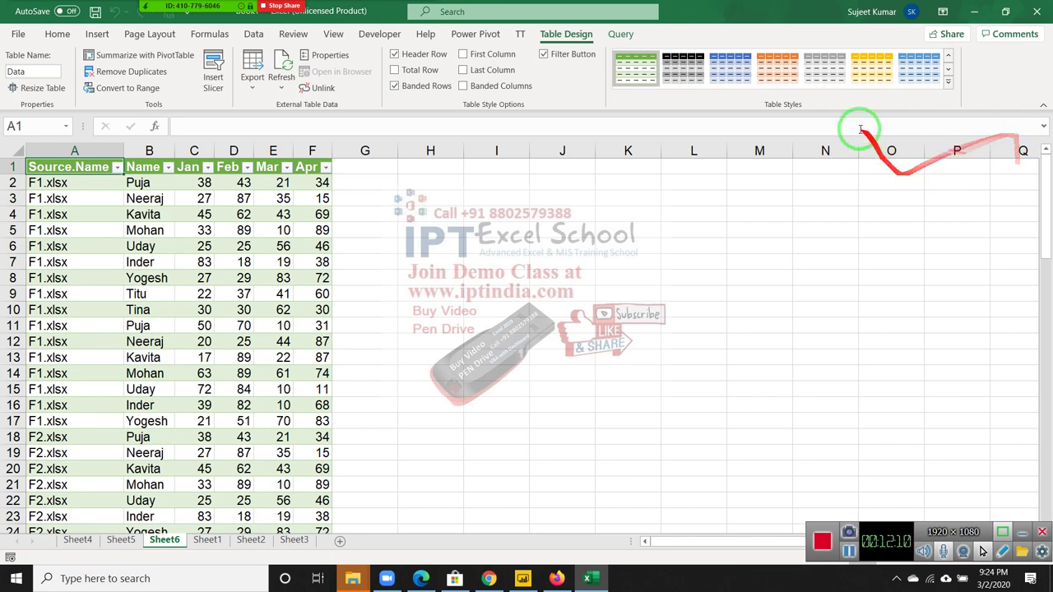
left_click(277, 276)
left_click(326, 243)
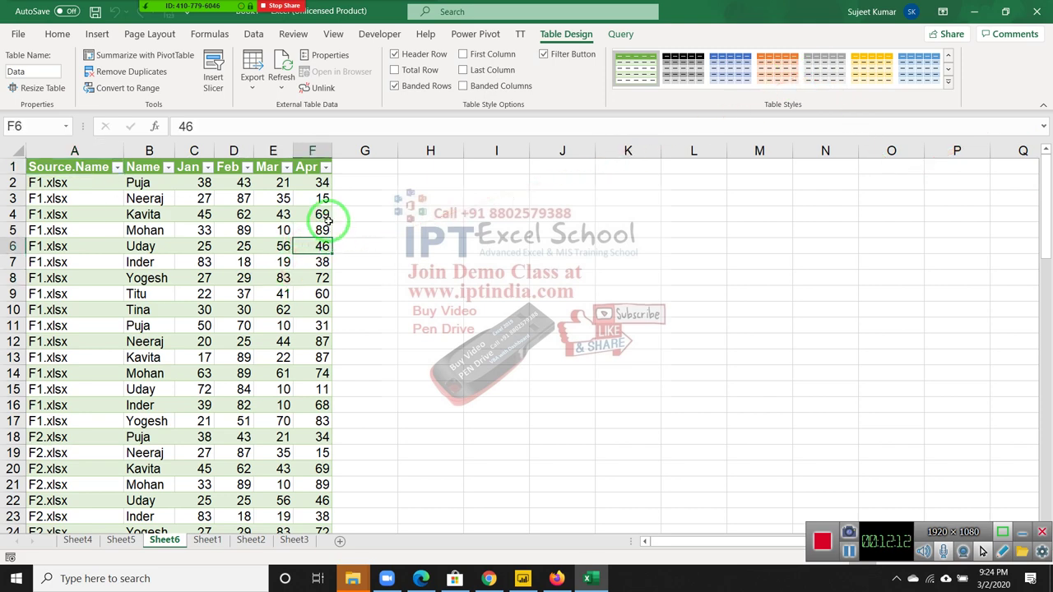
left_click(329, 216)
left_click(209, 539)
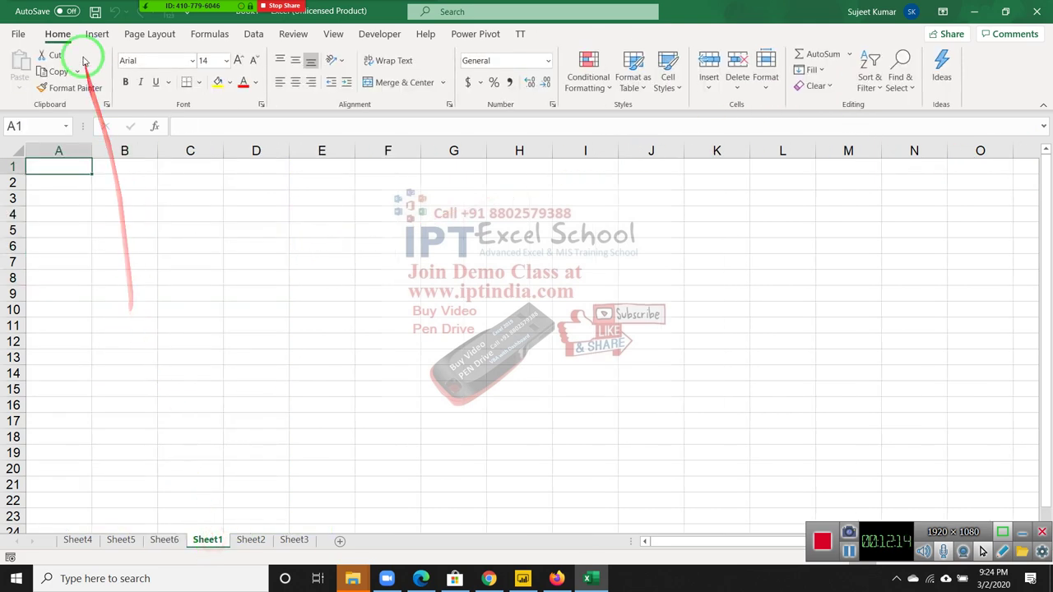
Step: Browse the Get Data From File, Database and Azure submenus, dismiss them, and show the desktop
left_click(246, 34)
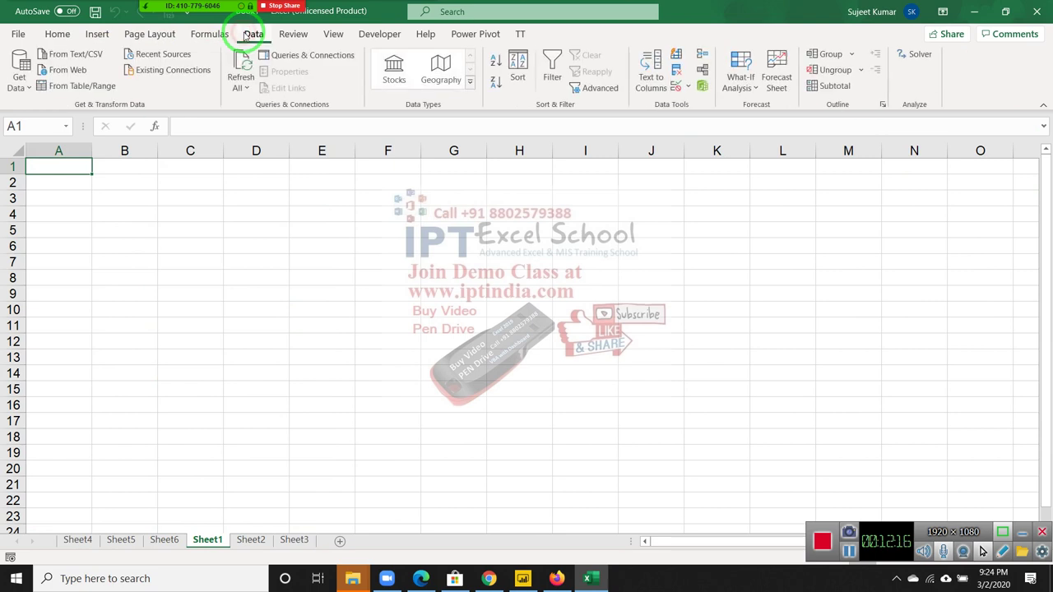
left_click(20, 81)
mouse_move(44, 114)
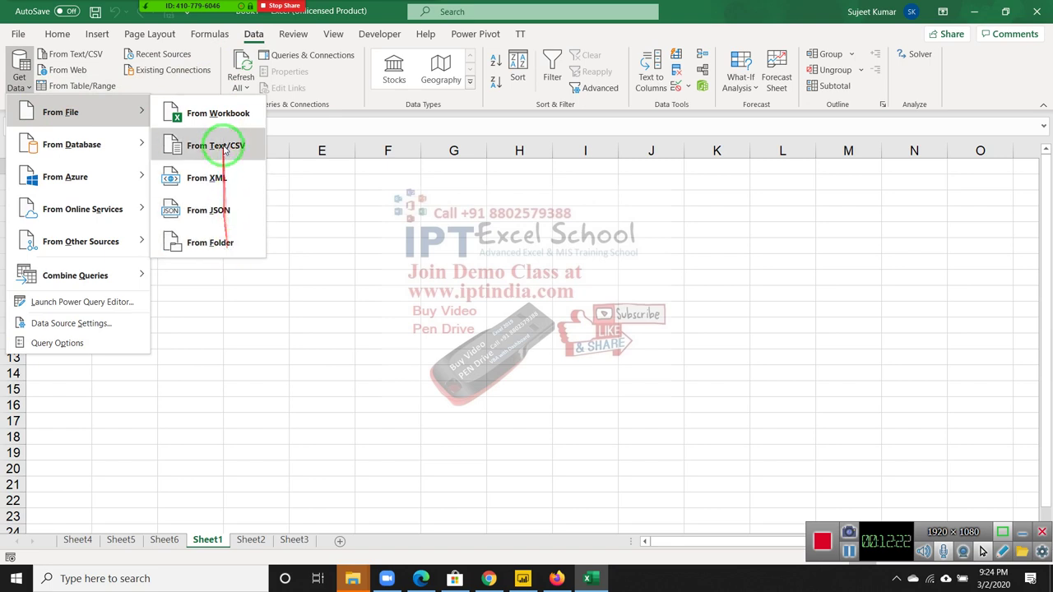
mouse_move(141, 145)
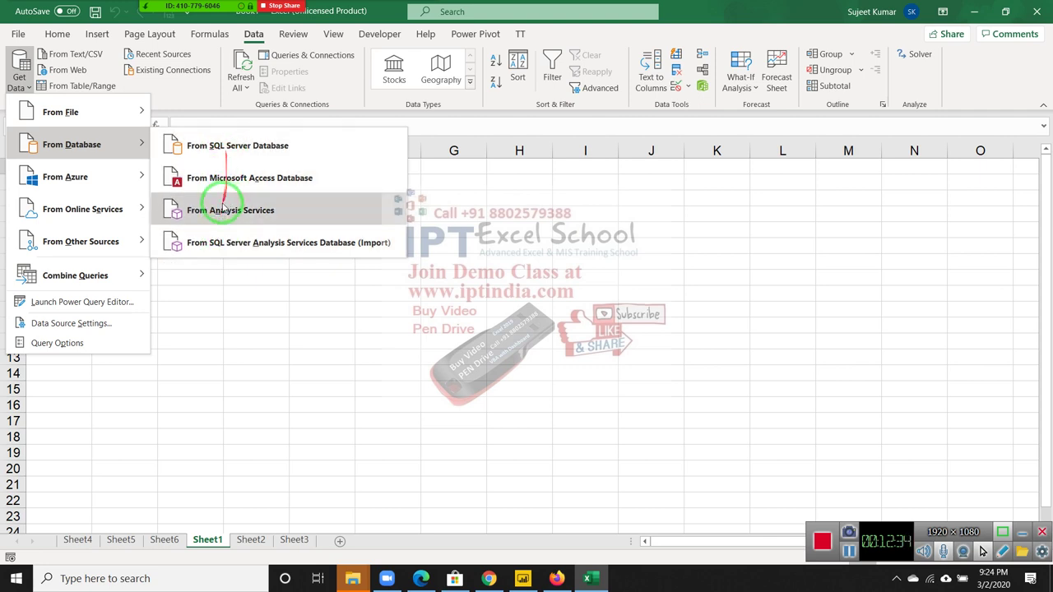
mouse_move(133, 177)
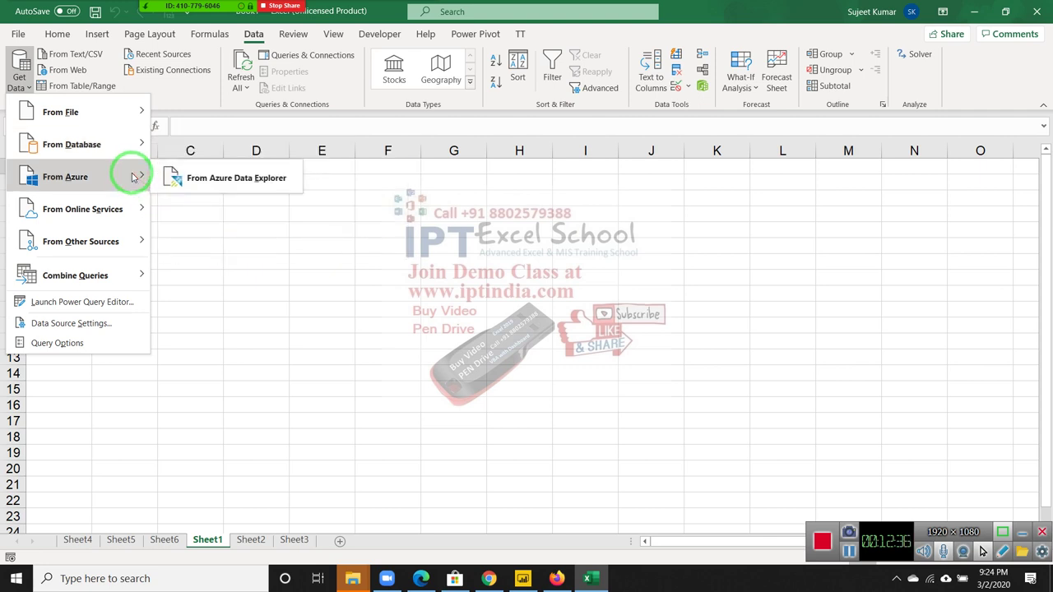
mouse_move(130, 208)
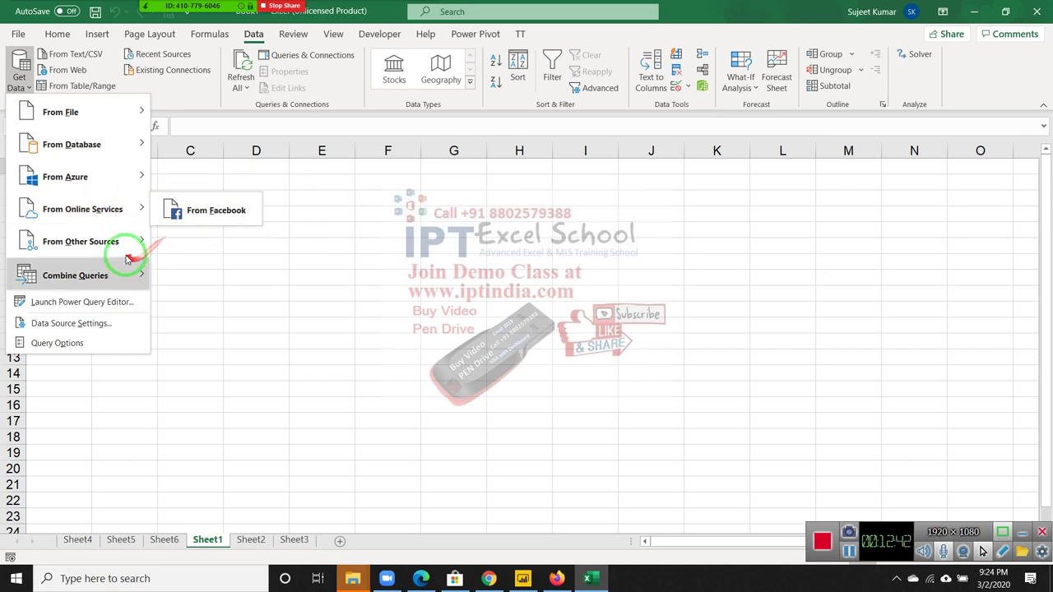
mouse_move(121, 244)
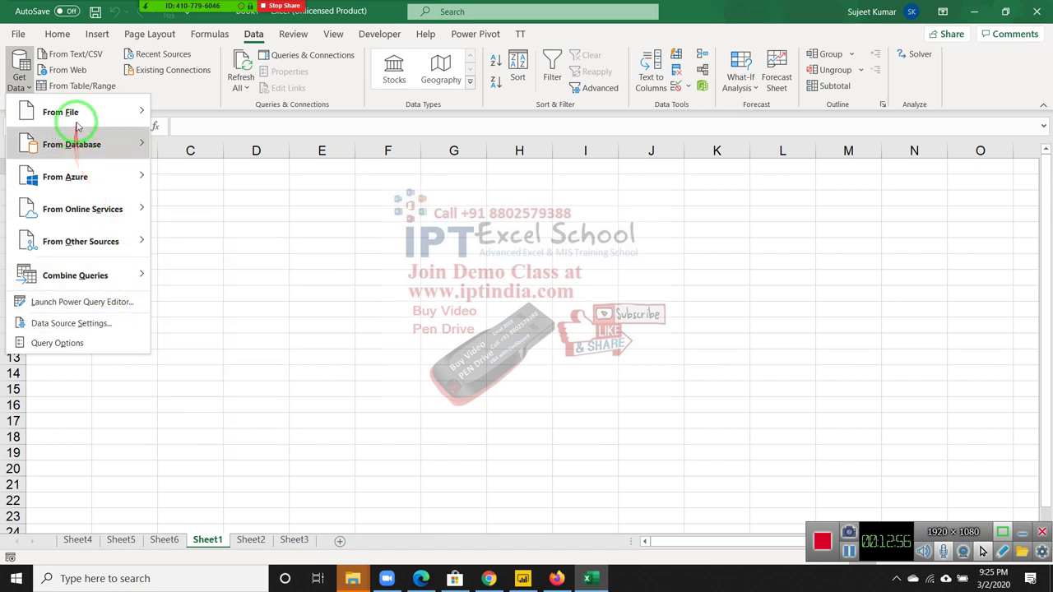
mouse_move(77, 120)
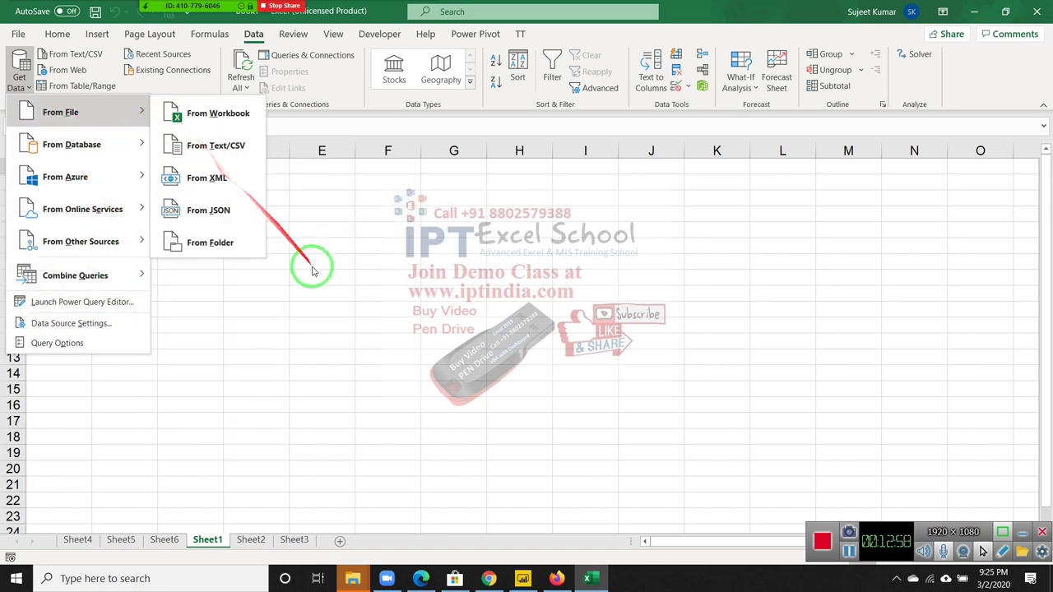
left_click(355, 271)
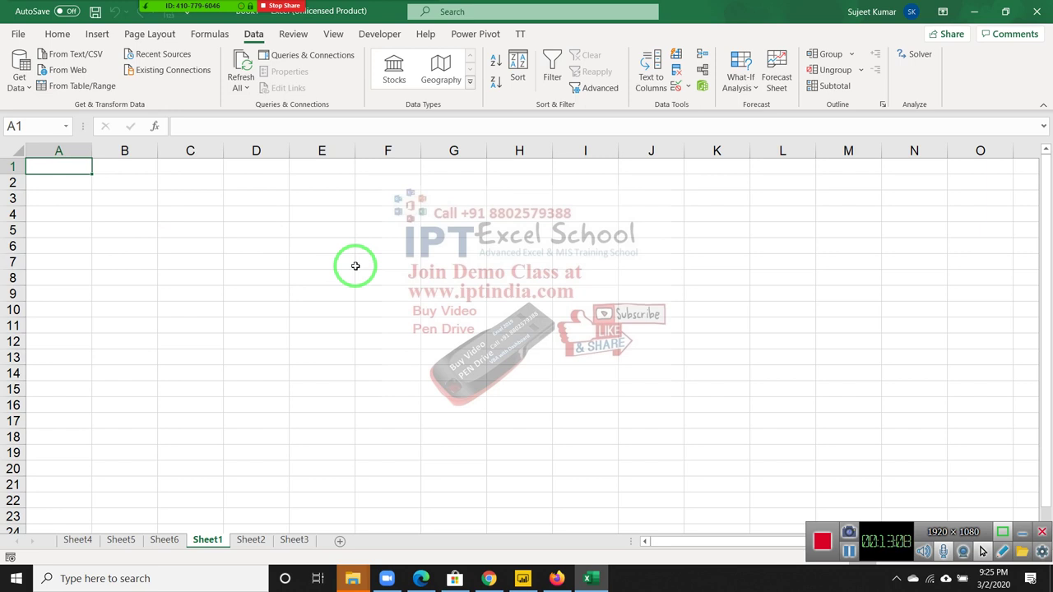
key("super+d")
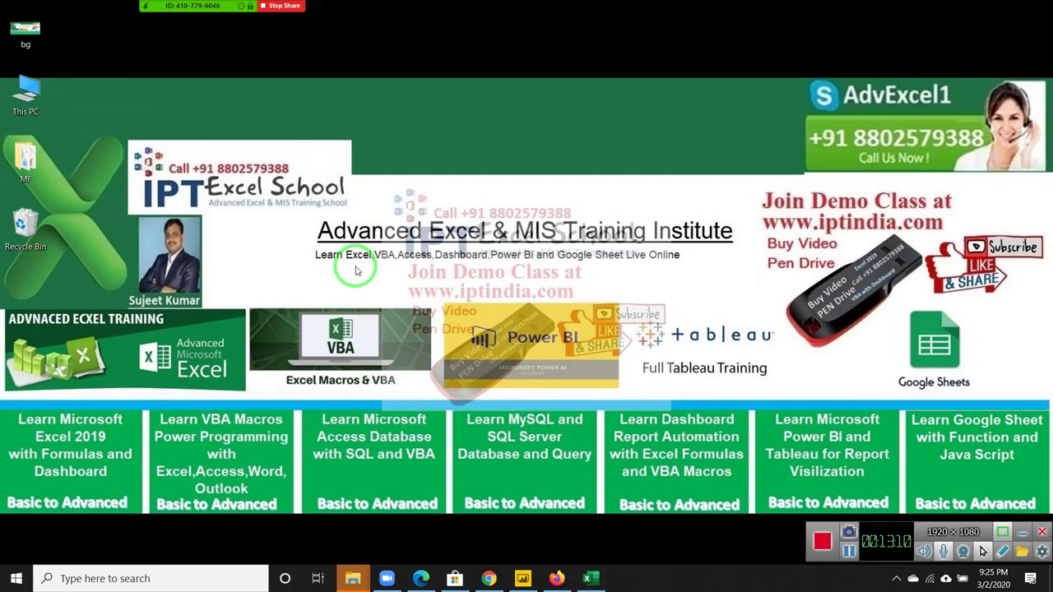